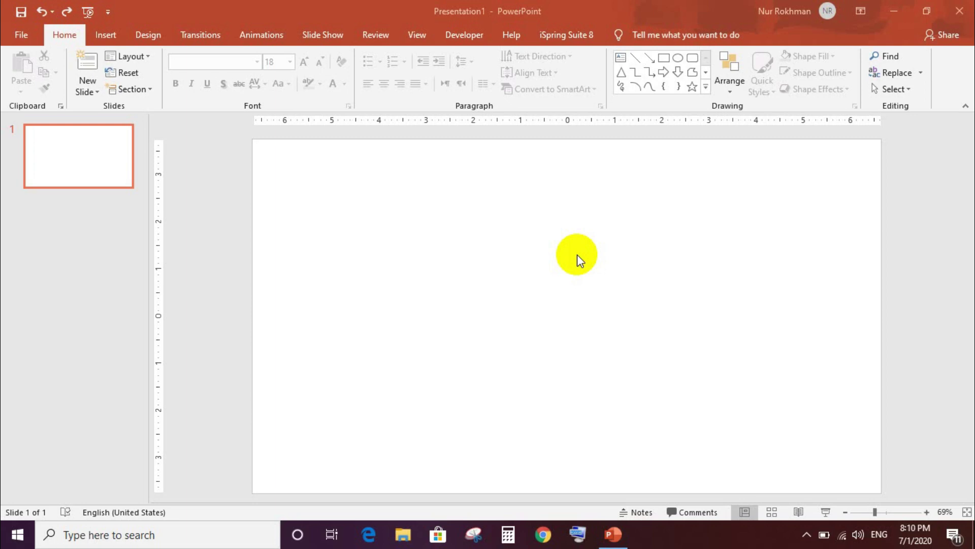
- Fill the slide background with solid Gray, Accent 3, Lighter 40%
{"action": "left_click", "coordinate": [145, 35]}
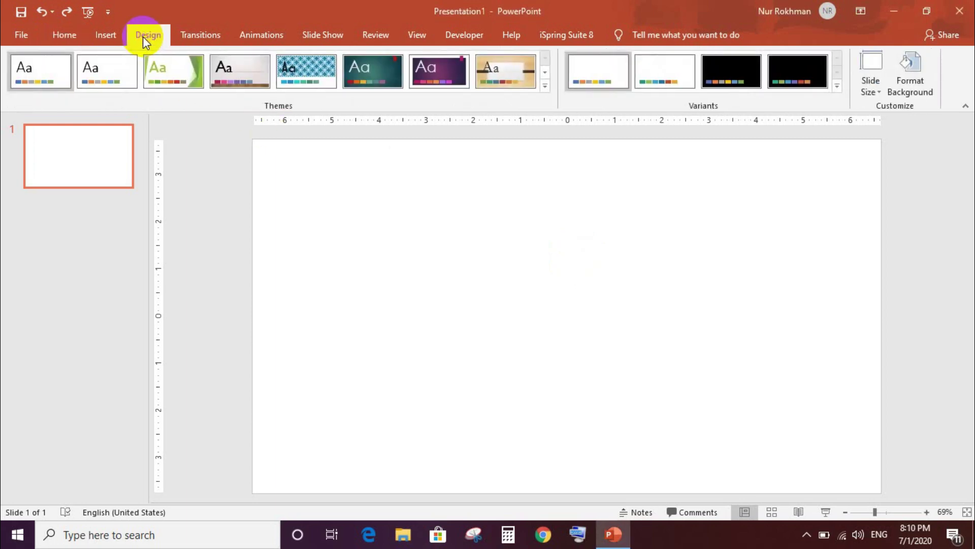
{"action": "left_click", "coordinate": [918, 97]}
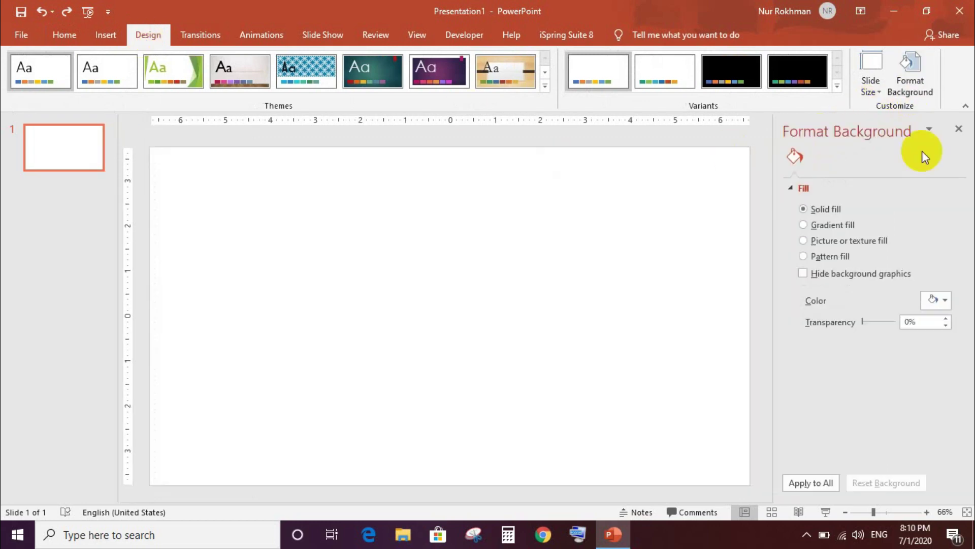
{"action": "left_click", "coordinate": [947, 302]}
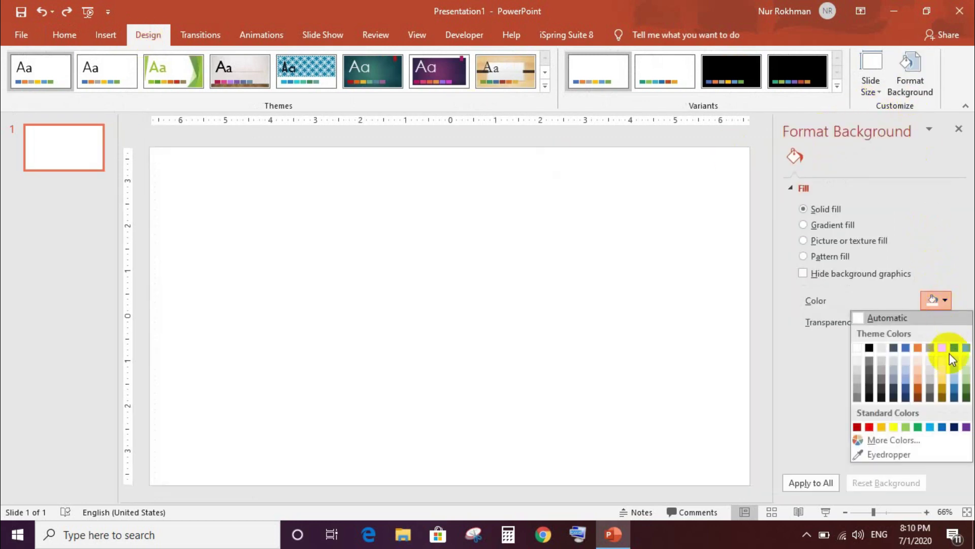
{"action": "left_click", "coordinate": [931, 380]}
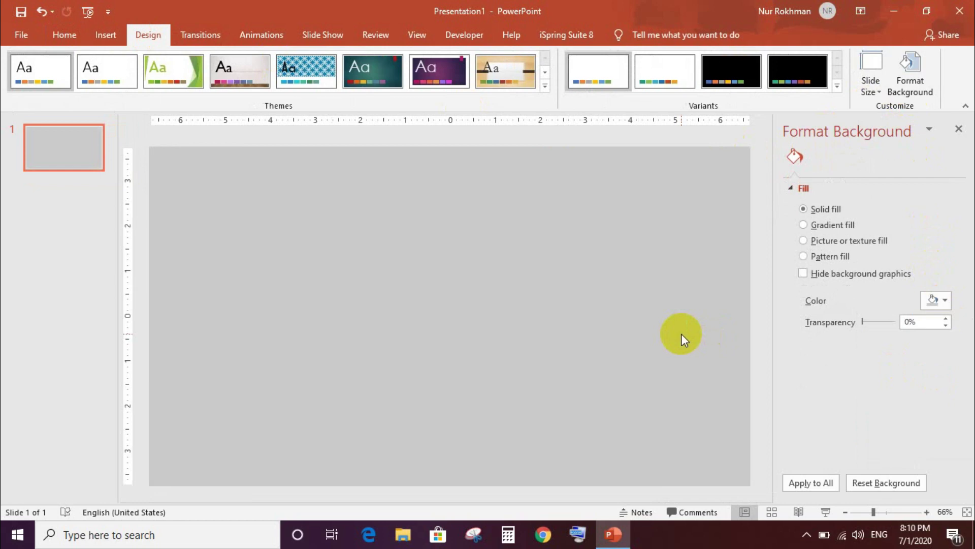
- Draw a large oval across the slide and shift it up and left
{"action": "left_click", "coordinate": [107, 36]}
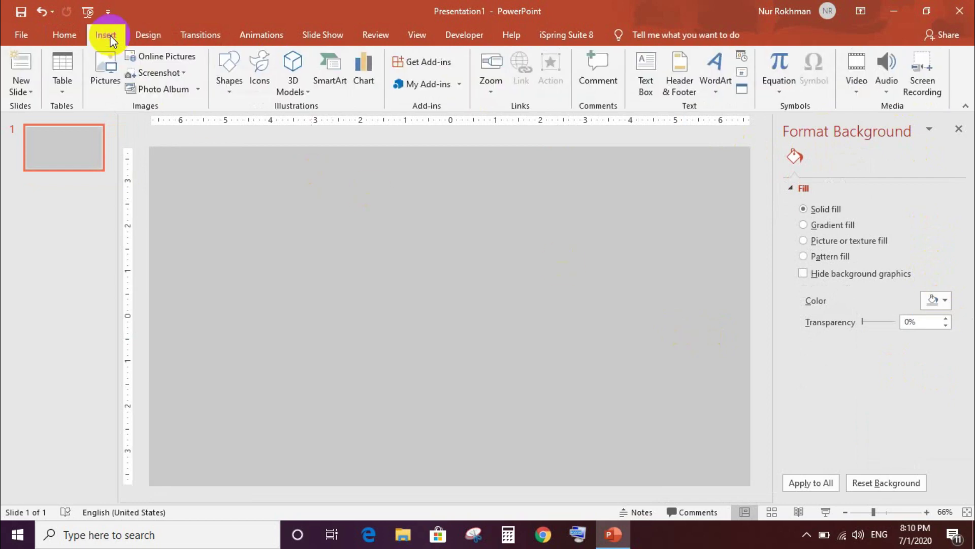
{"action": "left_click", "coordinate": [243, 87]}
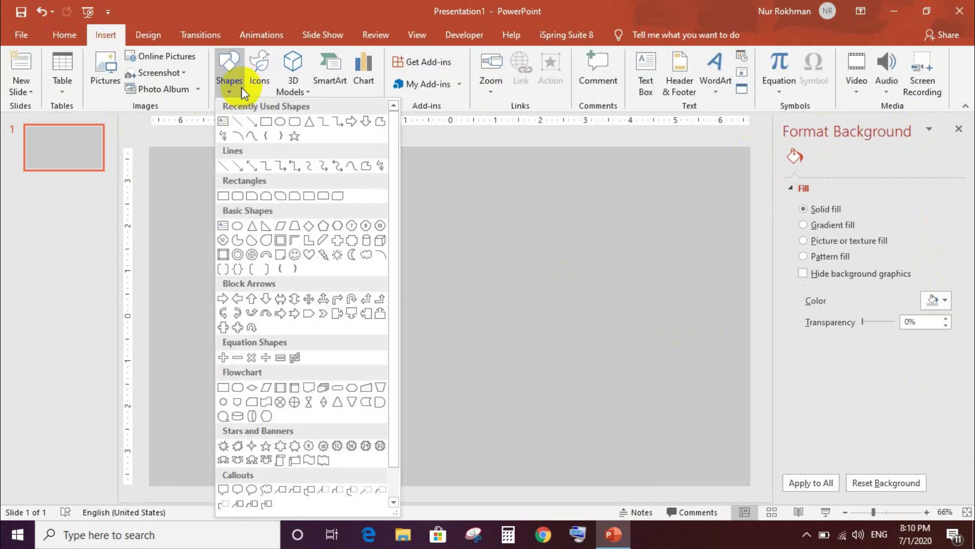
{"action": "left_click", "coordinate": [277, 121]}
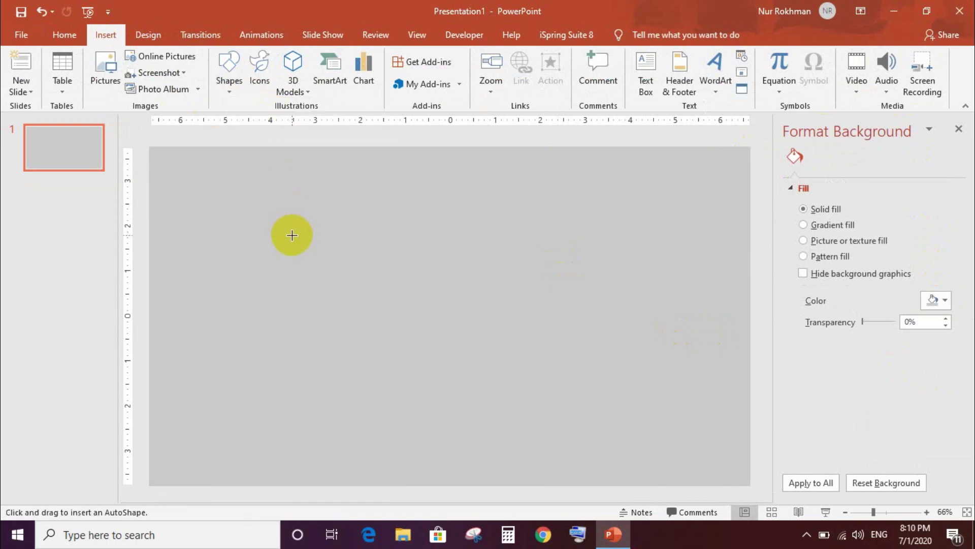
{"action": "mouse_move", "coordinate": [279, 242]}
{"action": "left_mouse_down"}
{"action": "mouse_move", "coordinate": [441, 351]}
{"action": "mouse_move", "coordinate": [670, 420]}
{"action": "left_mouse_up"}
{"action": "left_click", "coordinate": [594, 365]}
{"action": "left_click_drag", "start_coordinate": [551, 298], "coordinate": [536, 266]}
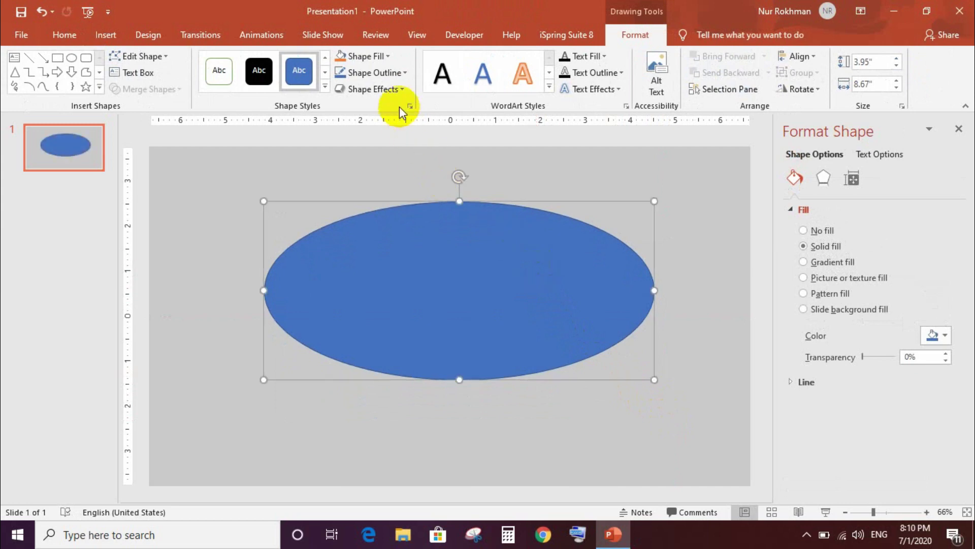
- Give the oval no fill and a dashed outline, stretch it to 4.52 inches tall, and centre it
{"action": "left_click", "coordinate": [387, 56]}
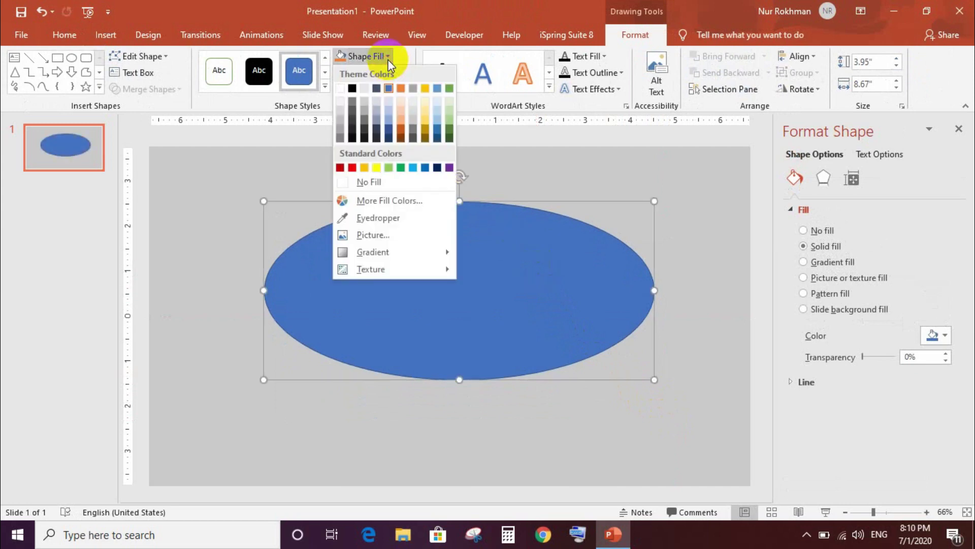
{"action": "left_click", "coordinate": [391, 183]}
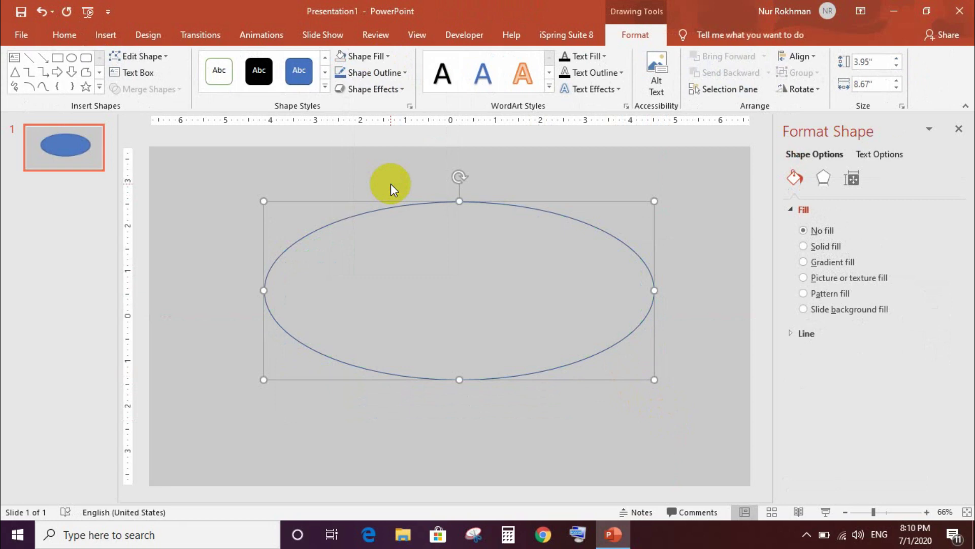
{"action": "left_click", "coordinate": [401, 78]}
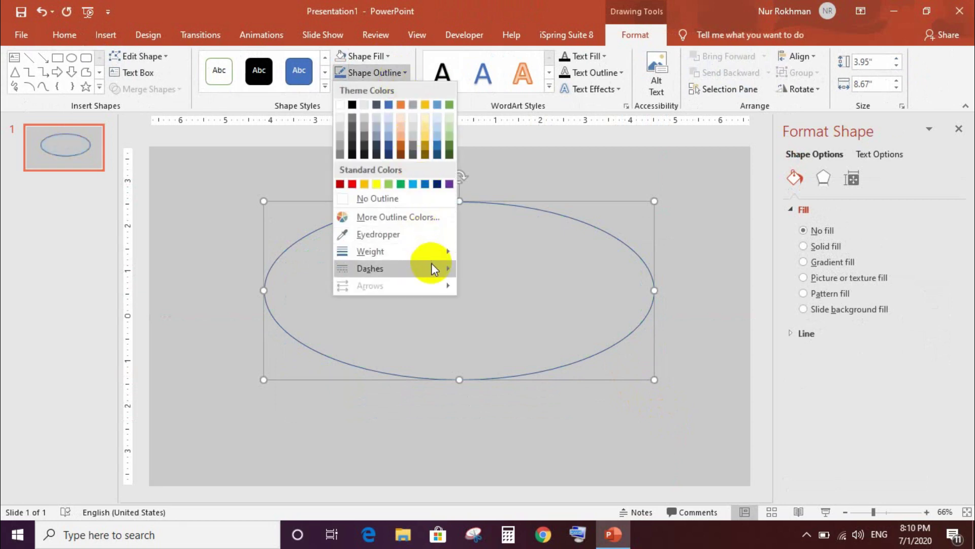
{"action": "mouse_move", "coordinate": [370, 268]}
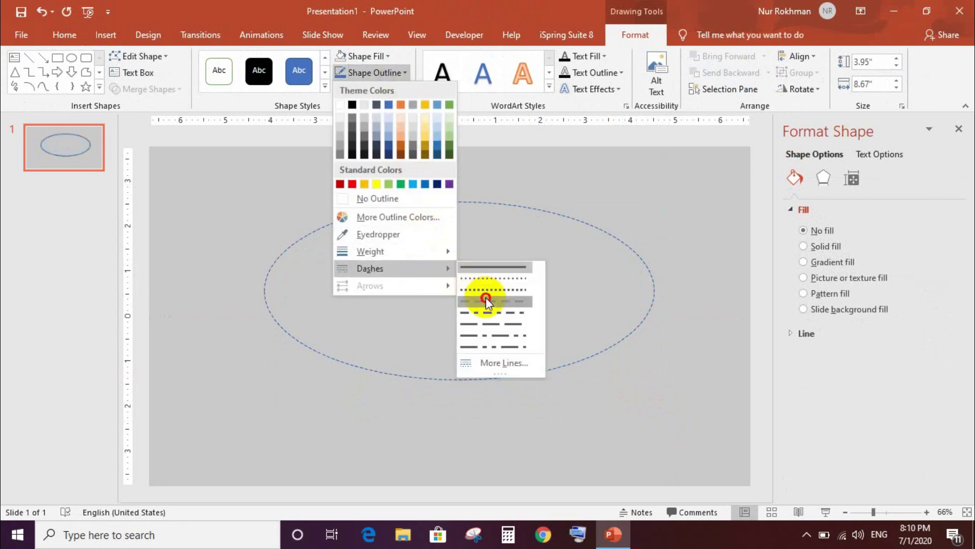
{"action": "left_click", "coordinate": [485, 298]}
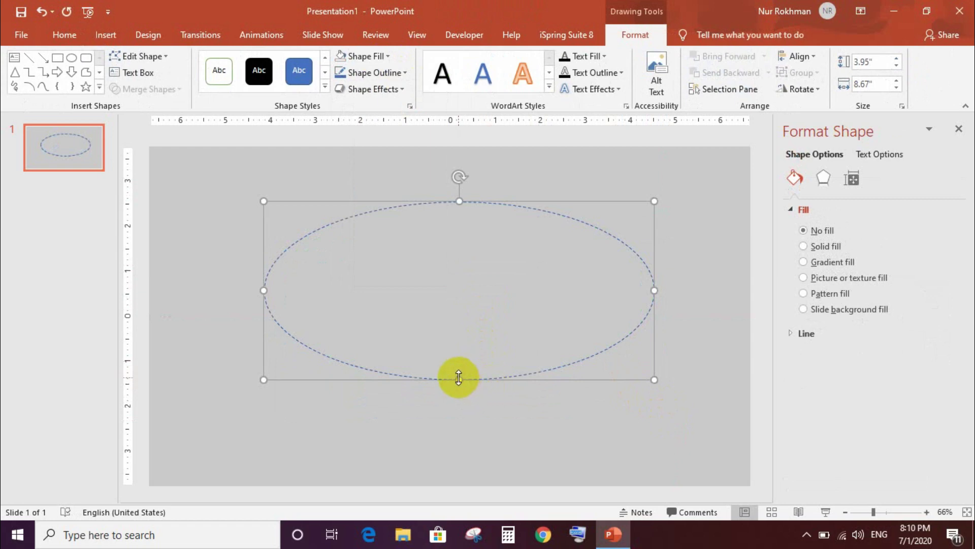
{"action": "left_click_drag", "start_coordinate": [459, 379], "coordinate": [457, 404]}
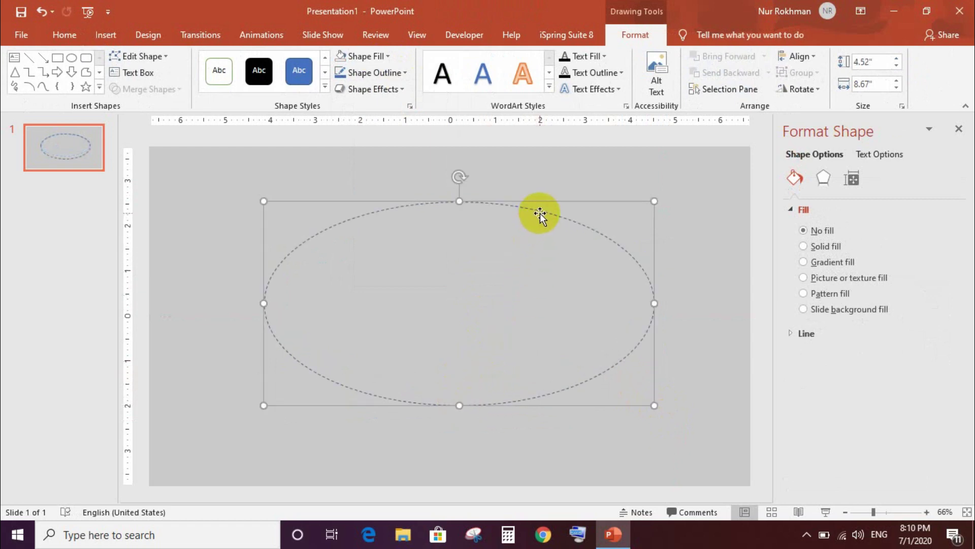
{"action": "left_click_drag", "start_coordinate": [540, 212], "coordinate": [531, 214]}
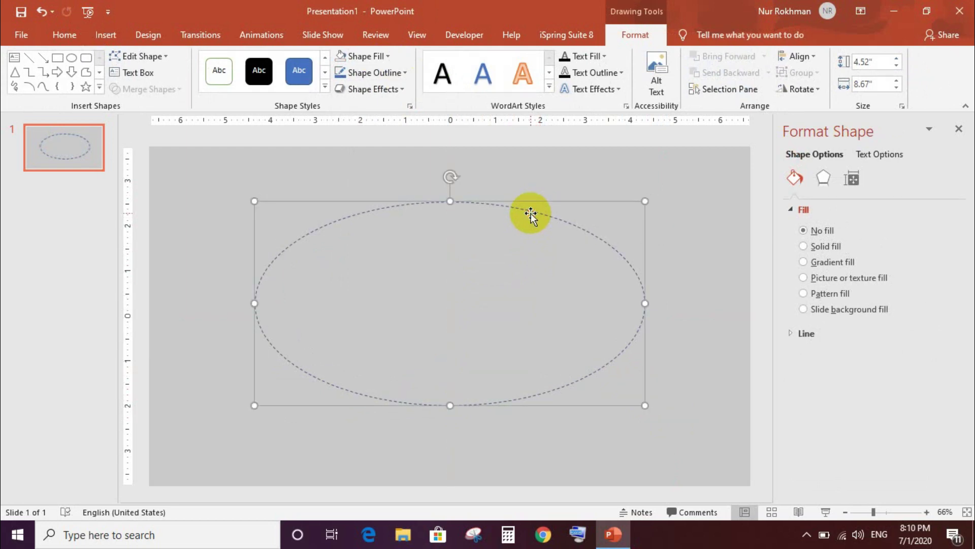
{"action": "left_click", "coordinate": [361, 173]}
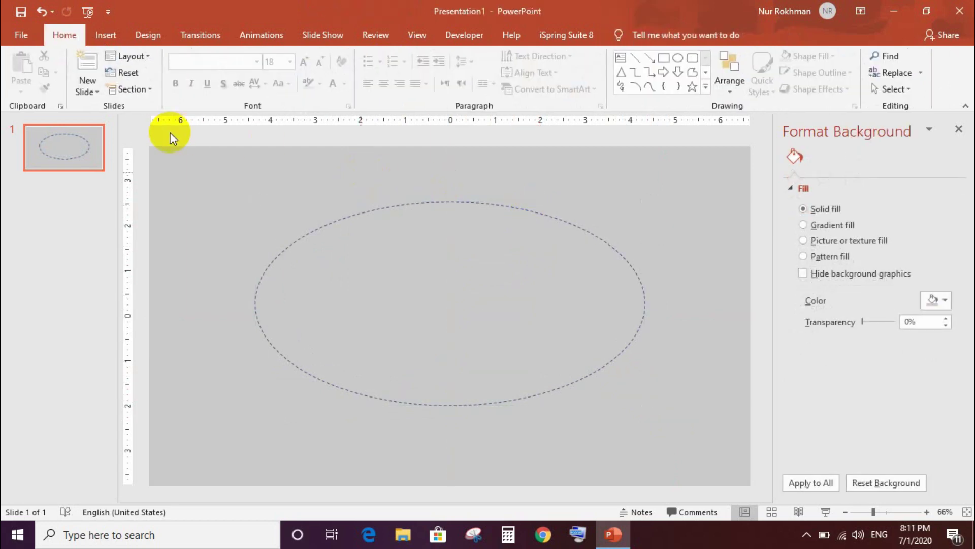
- Draw a small oval at the orbit's centre and size it to 1.7 by 1.7 inches
{"action": "left_click", "coordinate": [109, 33]}
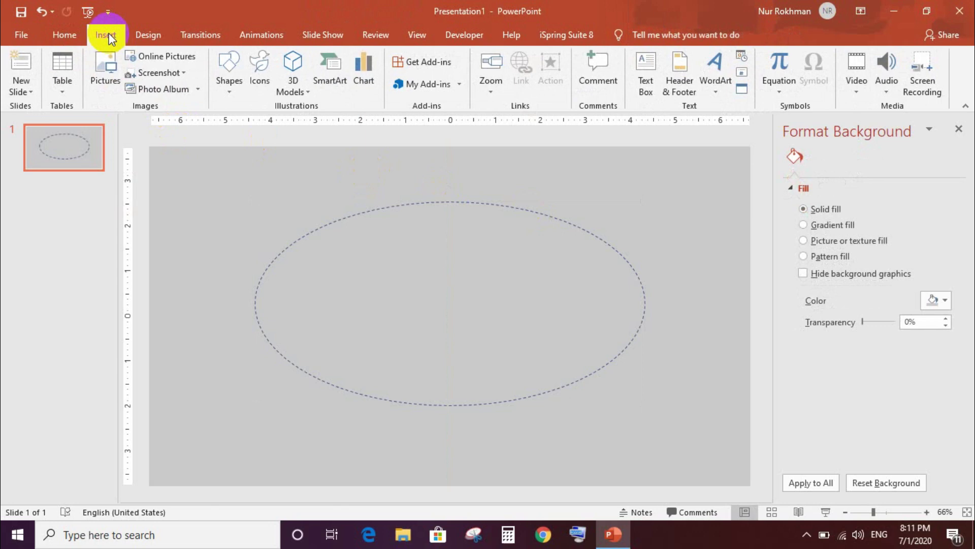
{"action": "left_click", "coordinate": [227, 87]}
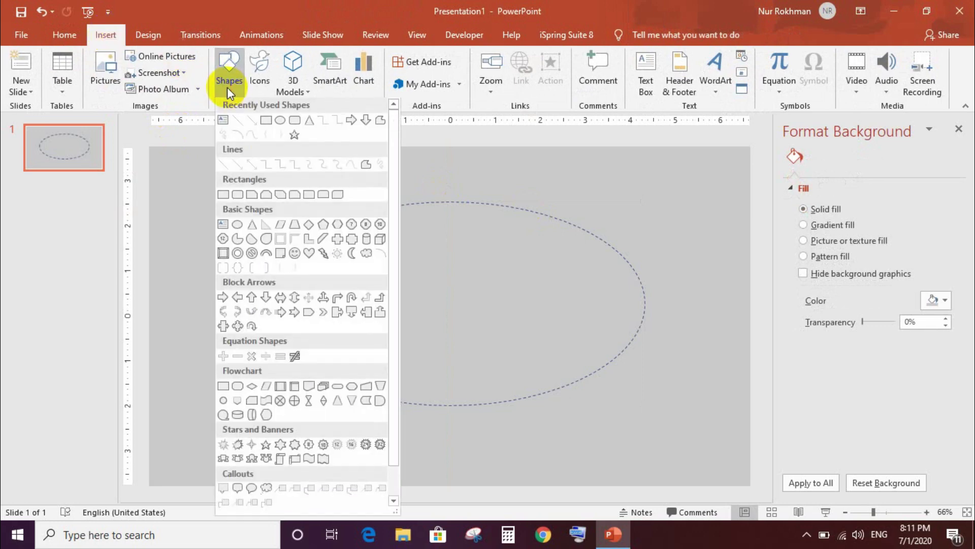
{"action": "left_click", "coordinate": [278, 125]}
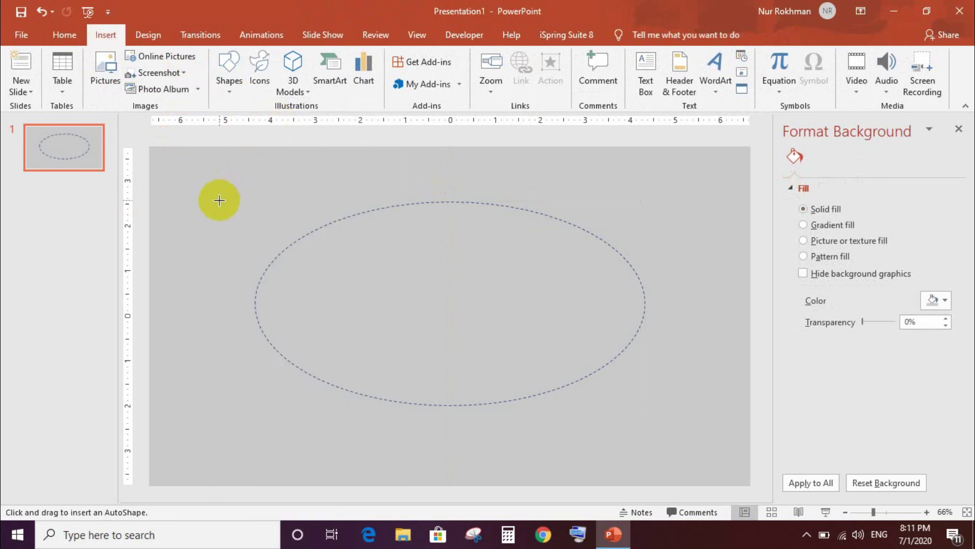
{"action": "left_click_drag", "start_coordinate": [388, 257], "coordinate": [475, 330]}
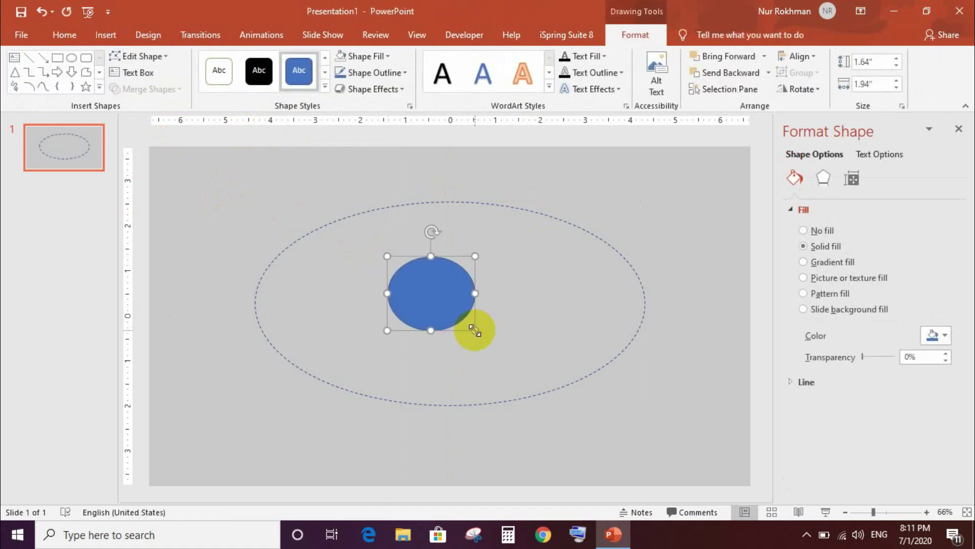
{"action": "left_click", "coordinate": [897, 89]}
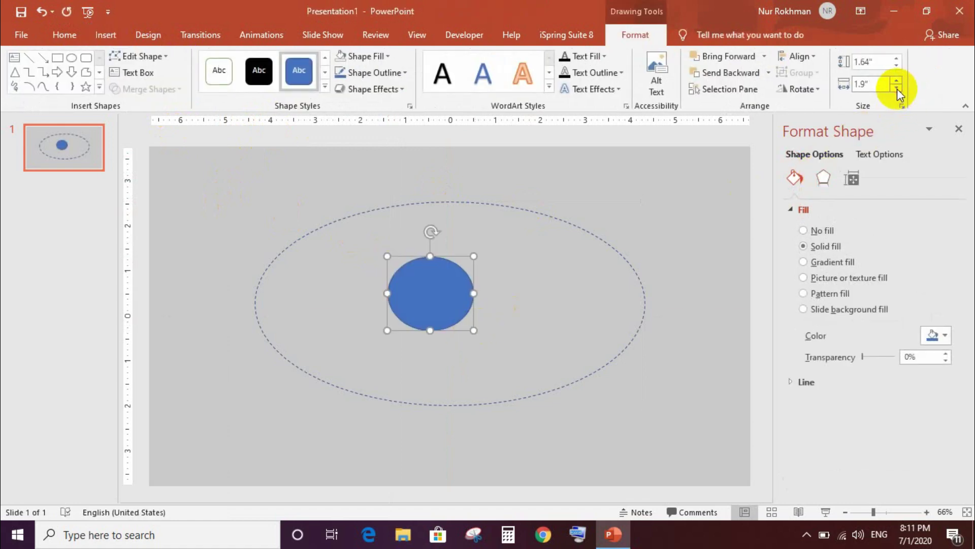
{"action": "left_click", "coordinate": [897, 89]}
{"action": "left_click", "coordinate": [897, 90]}
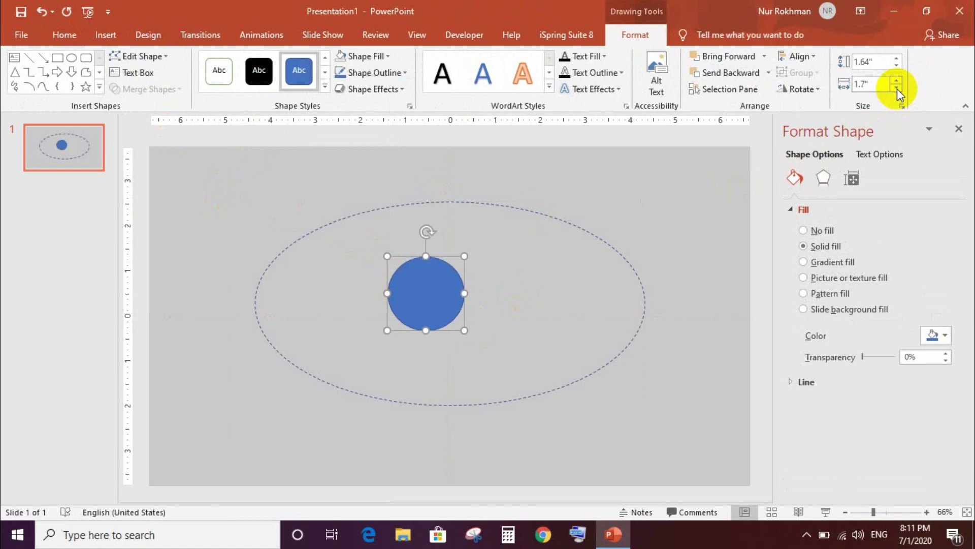
{"action": "left_click", "coordinate": [897, 60]}
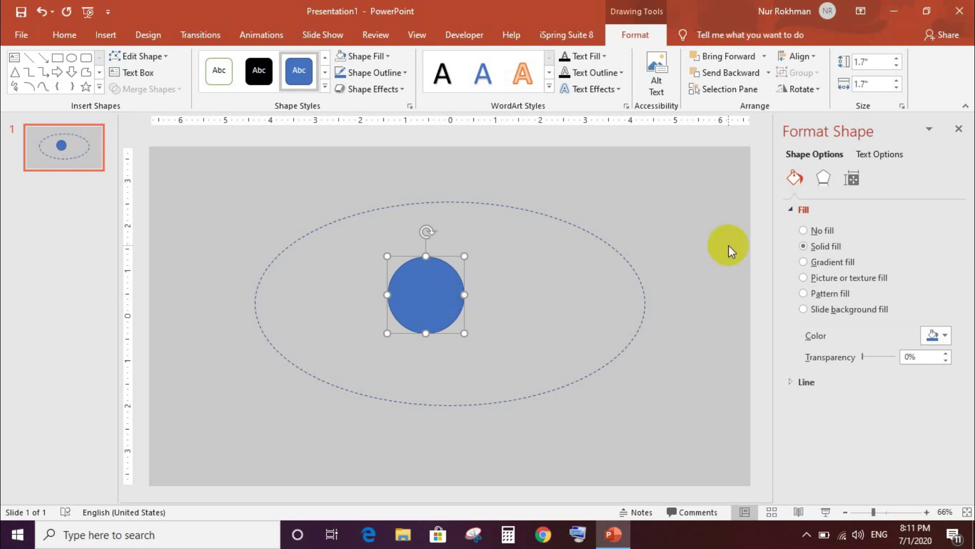
- Apply the Off Axis 1: Top 3-D rotation preset to the blue circle
{"action": "left_click", "coordinate": [824, 179]}
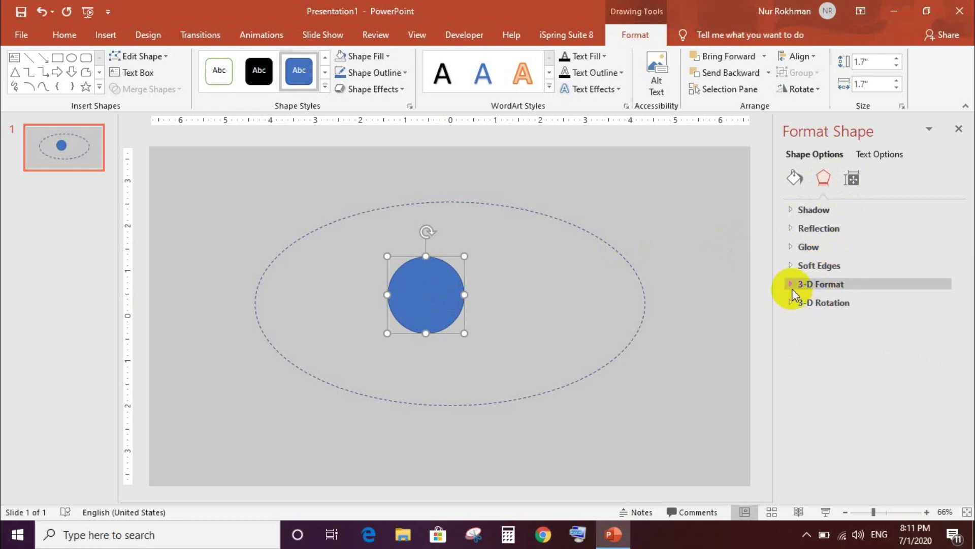
{"action": "left_click", "coordinate": [792, 304]}
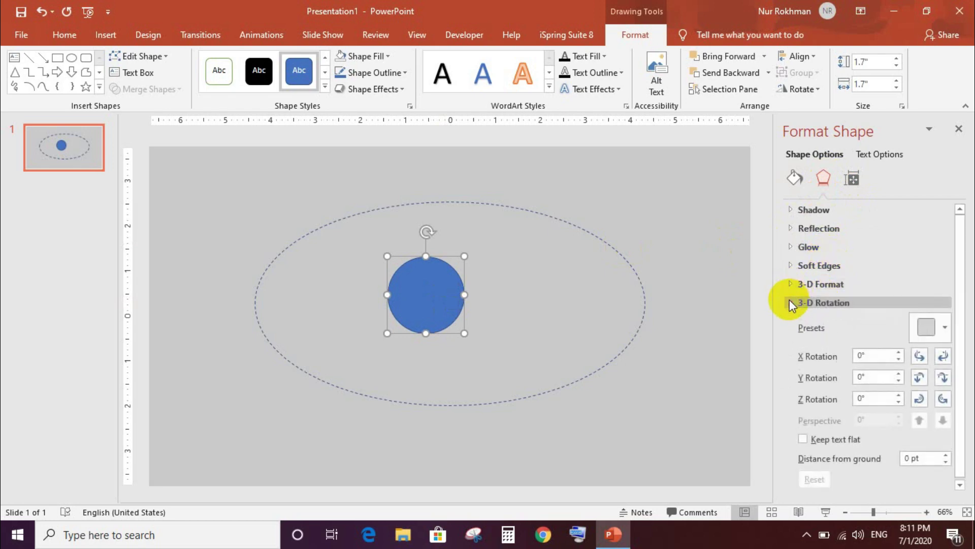
{"action": "left_click", "coordinate": [940, 332]}
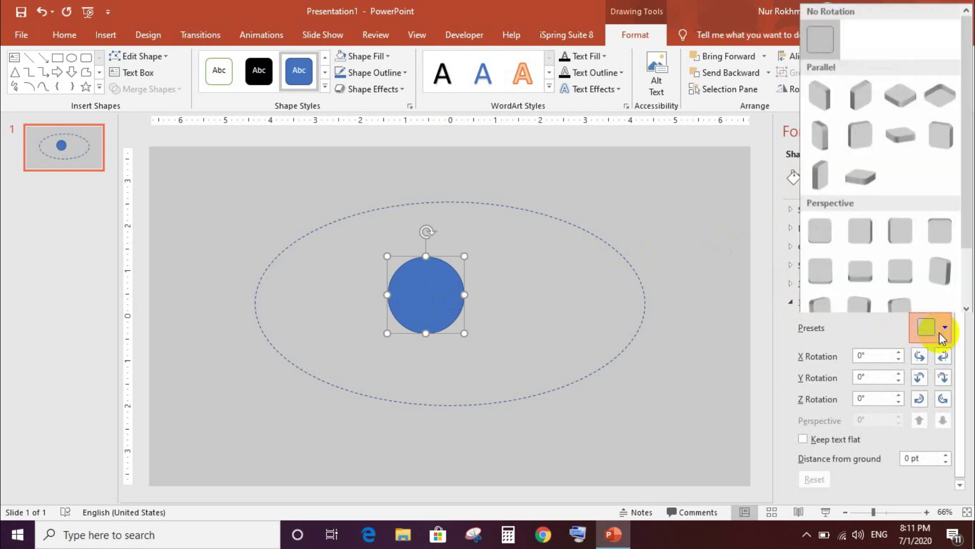
{"action": "left_click", "coordinate": [903, 139]}
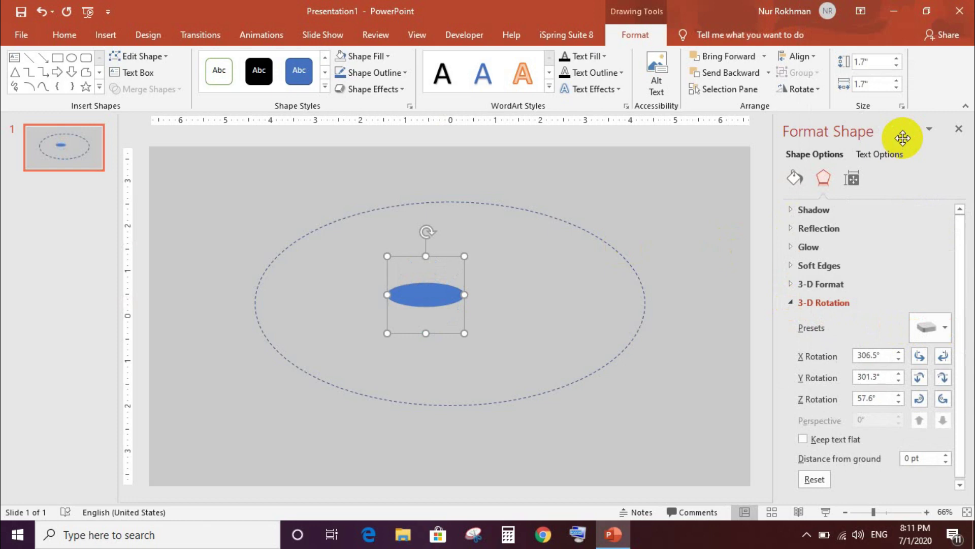
{"action": "left_click", "coordinate": [788, 284]}
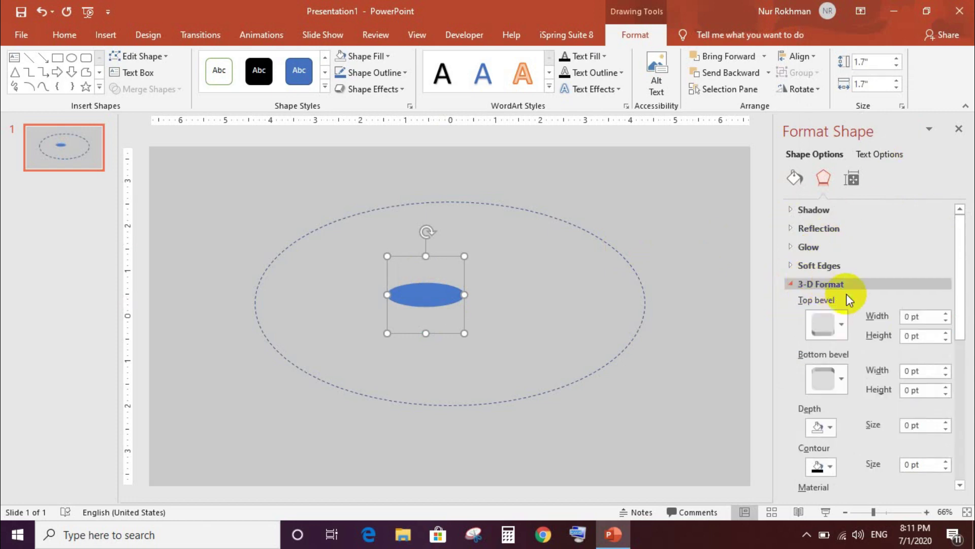
- Raise the blue disc's 3-D depth to 17 pt
{"action": "left_click", "coordinate": [958, 317]}
{"action": "left_click_drag", "start_coordinate": [959, 317], "coordinate": [958, 352]}
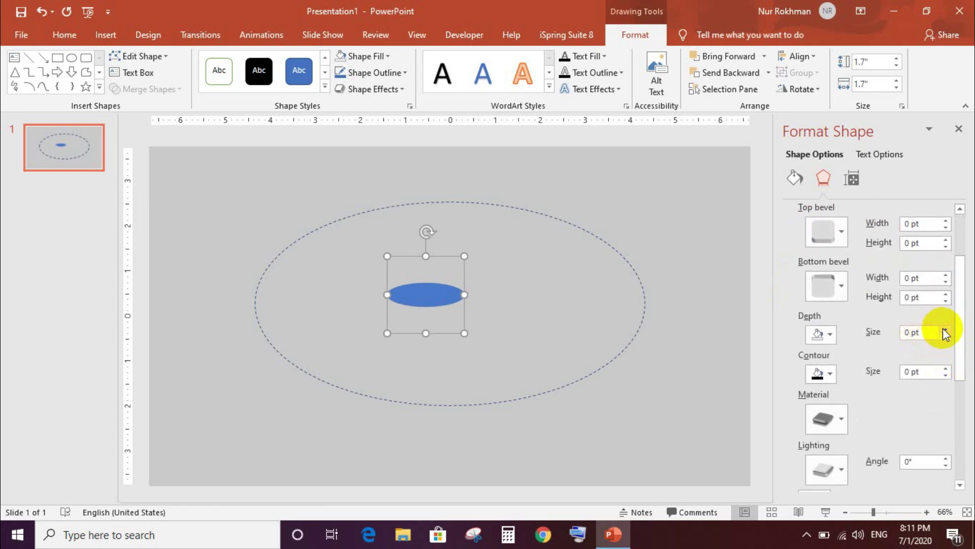
{"action": "left_click", "coordinate": [944, 328]}
{"action": "left_click", "coordinate": [943, 329]}
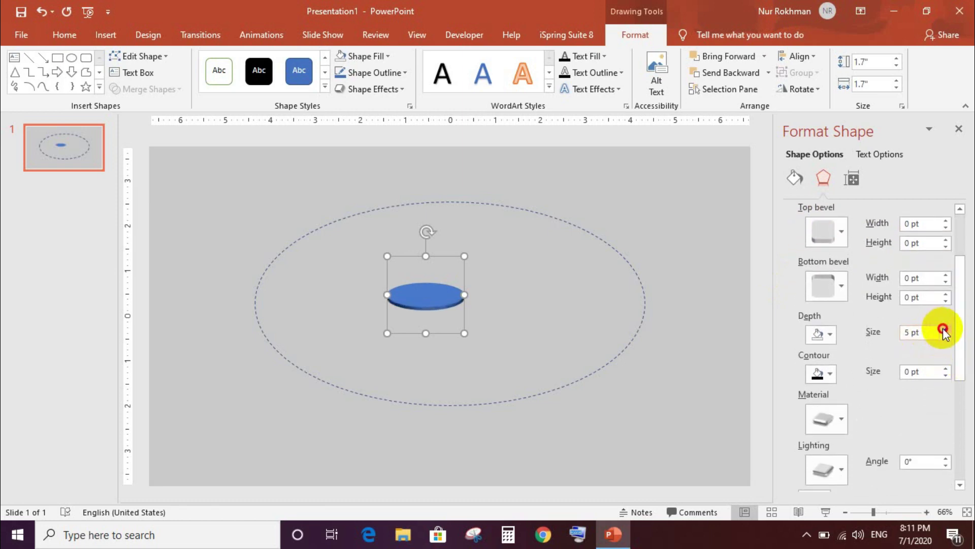
{"action": "left_click", "coordinate": [943, 328]}
{"action": "left_click", "coordinate": [944, 329]}
{"action": "left_click", "coordinate": [944, 329]}
{"action": "left_click", "coordinate": [944, 329]}
{"action": "left_click", "coordinate": [944, 328]}
{"action": "left_click", "coordinate": [943, 329]}
{"action": "left_click", "coordinate": [943, 328]}
{"action": "left_click", "coordinate": [943, 329]}
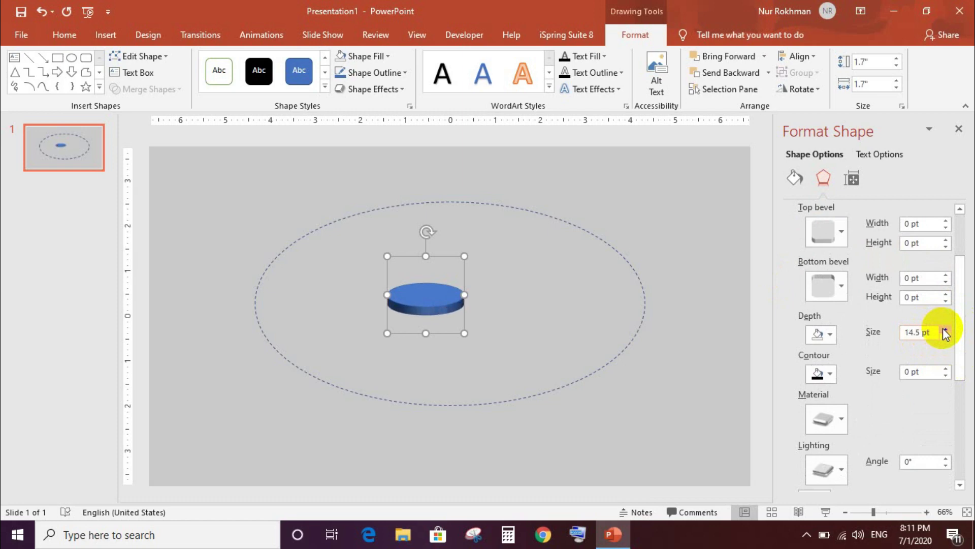
{"action": "left_click", "coordinate": [943, 329]}
{"action": "left_click", "coordinate": [944, 329]}
{"action": "left_click", "coordinate": [943, 329]}
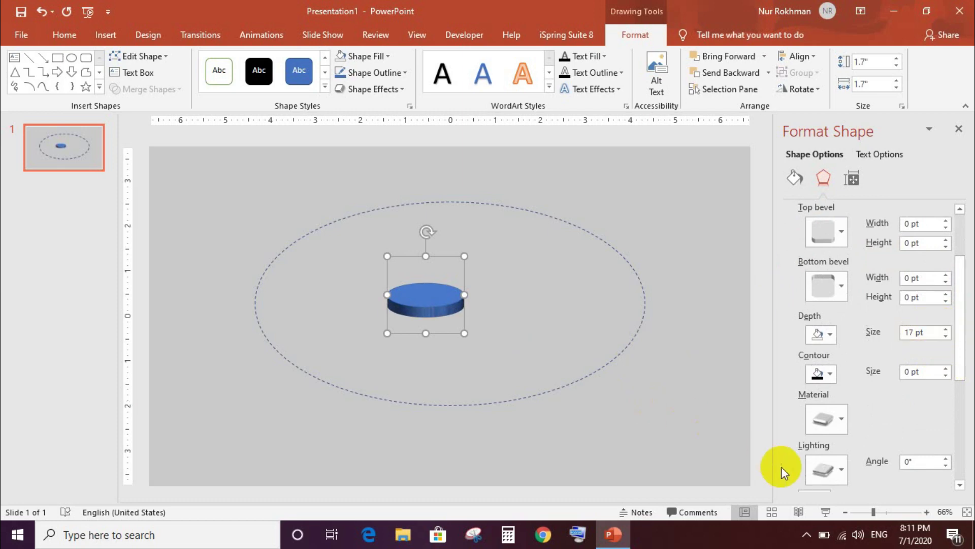
- Try lighting presets and Soft Edge and Powder materials on the disc, settling on Matte
{"action": "left_click", "coordinate": [839, 478]}
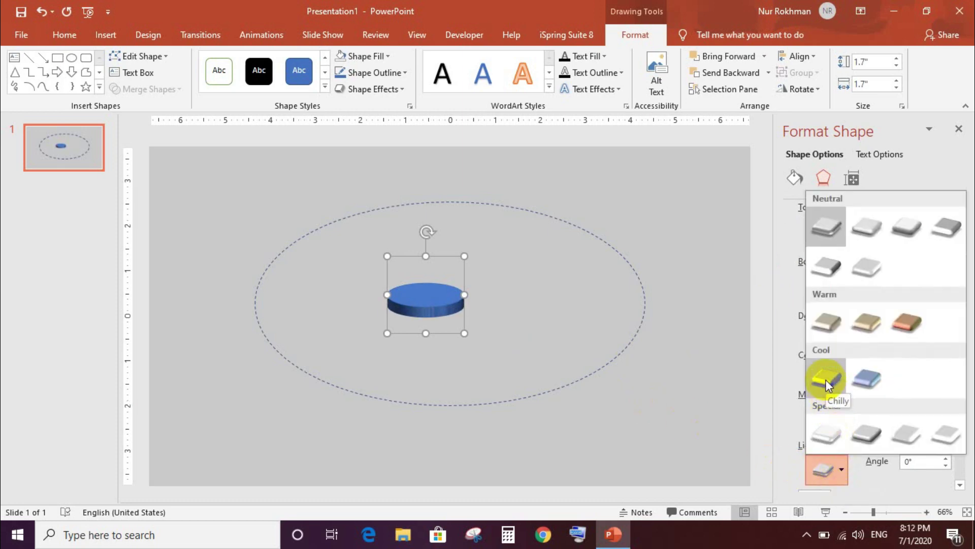
{"action": "left_click", "coordinate": [861, 379]}
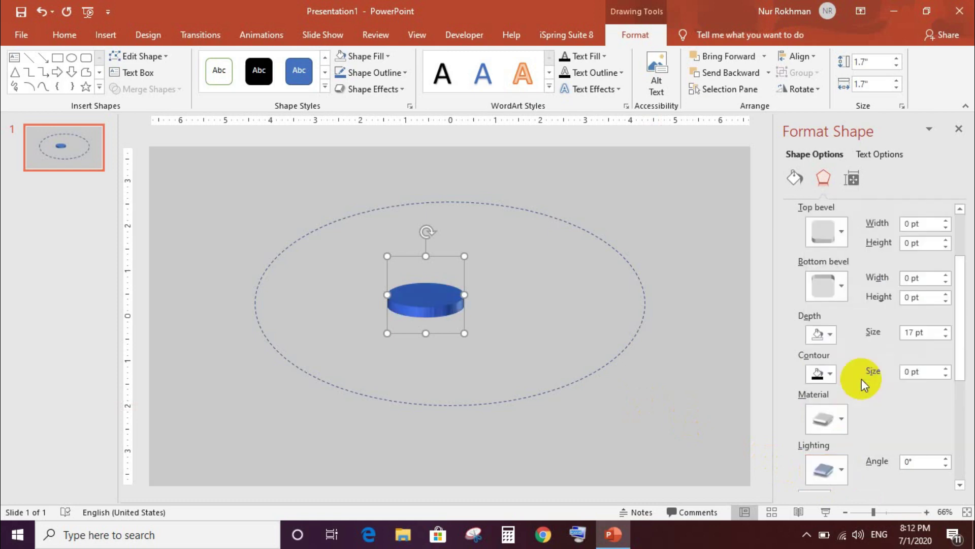
{"action": "left_click", "coordinate": [841, 469]}
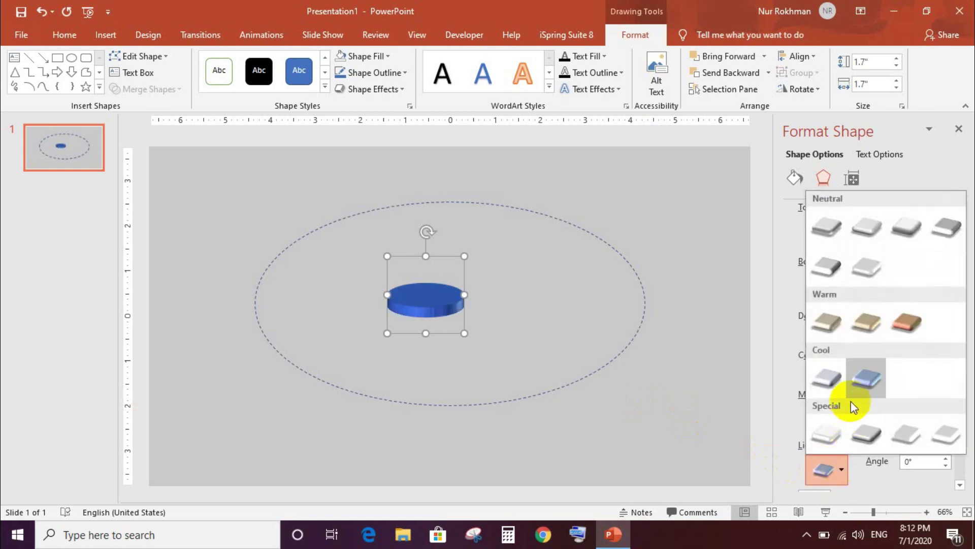
{"action": "left_click", "coordinate": [834, 379]}
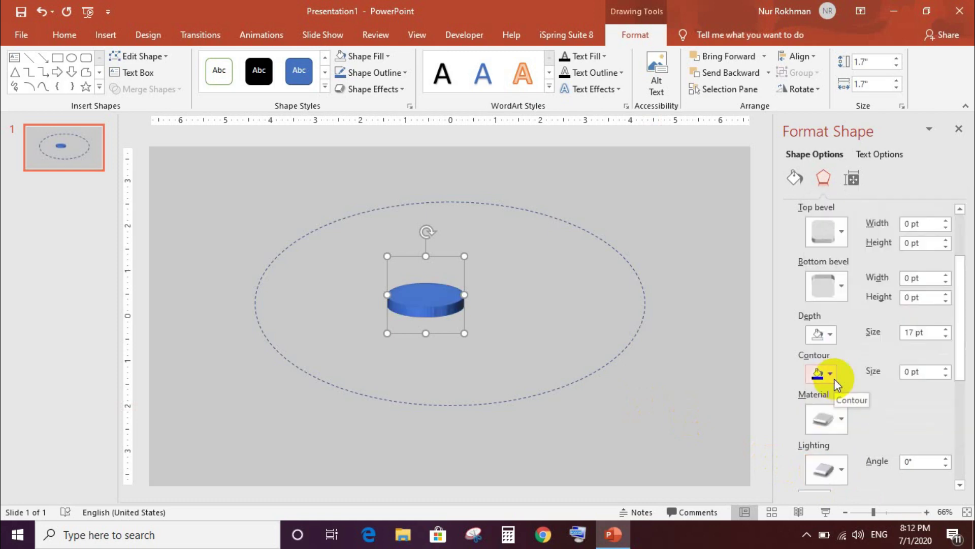
{"action": "left_click", "coordinate": [842, 420]}
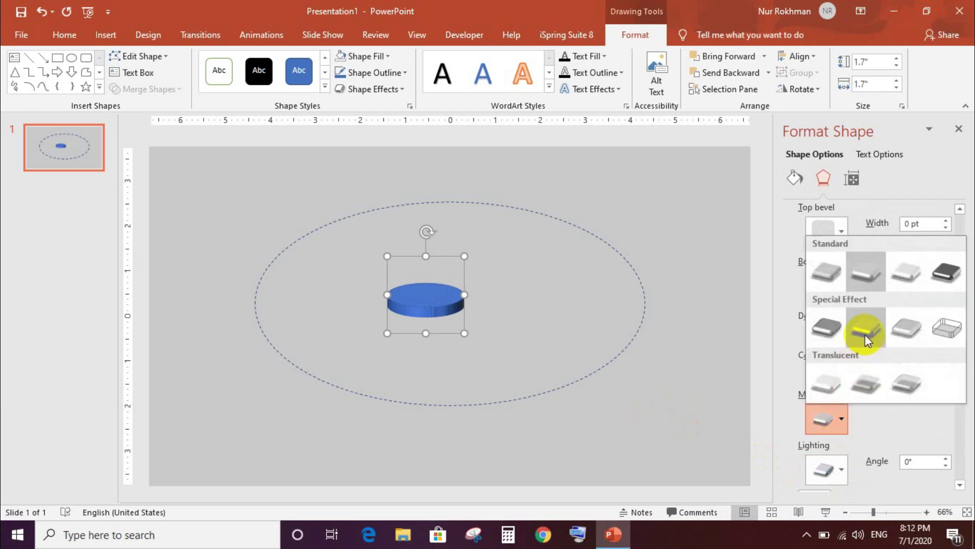
{"action": "left_click", "coordinate": [865, 333]}
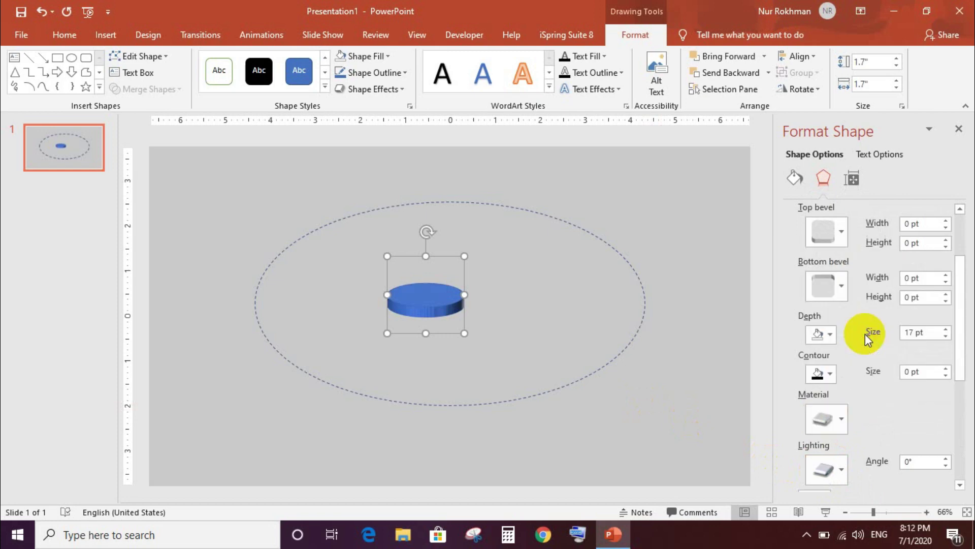
{"action": "left_click", "coordinate": [840, 416]}
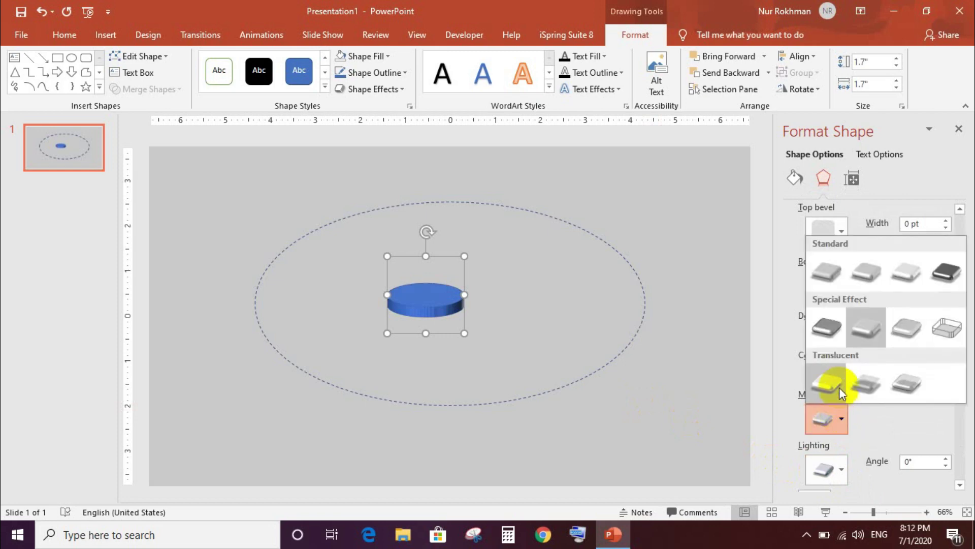
{"action": "left_click", "coordinate": [830, 376]}
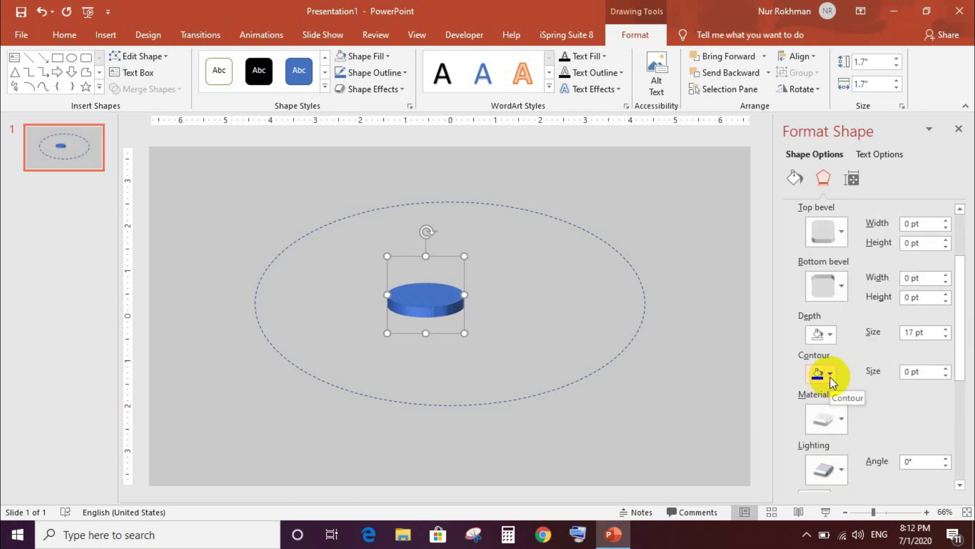
{"action": "left_click", "coordinate": [838, 419]}
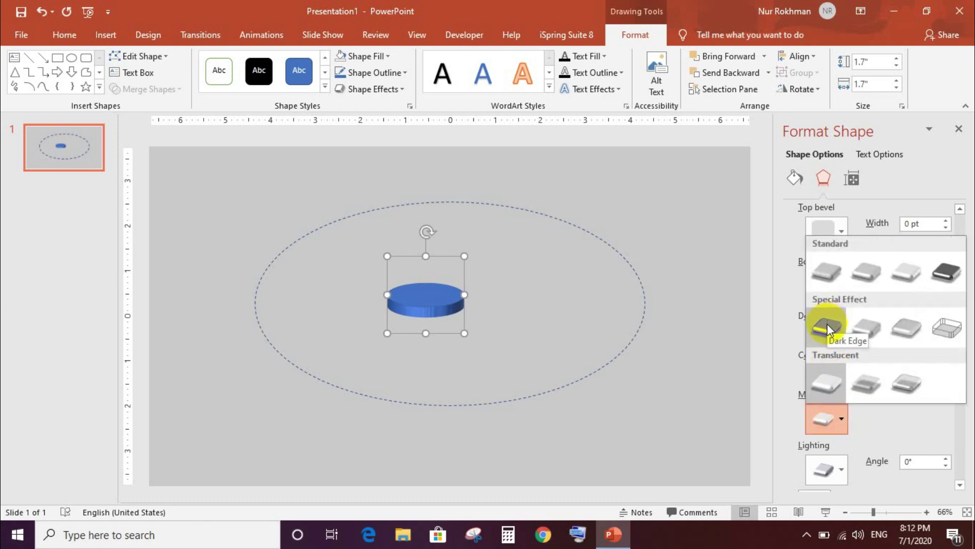
{"action": "left_click", "coordinate": [830, 274]}
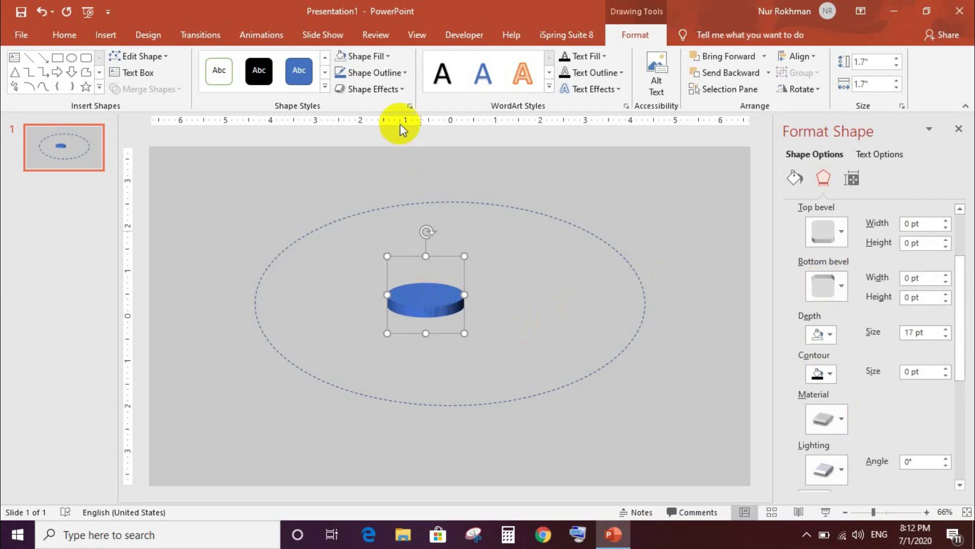
- Remove the disc's outline, move it onto the orbit's left edge, and keep the Matte material
{"action": "left_click", "coordinate": [395, 71]}
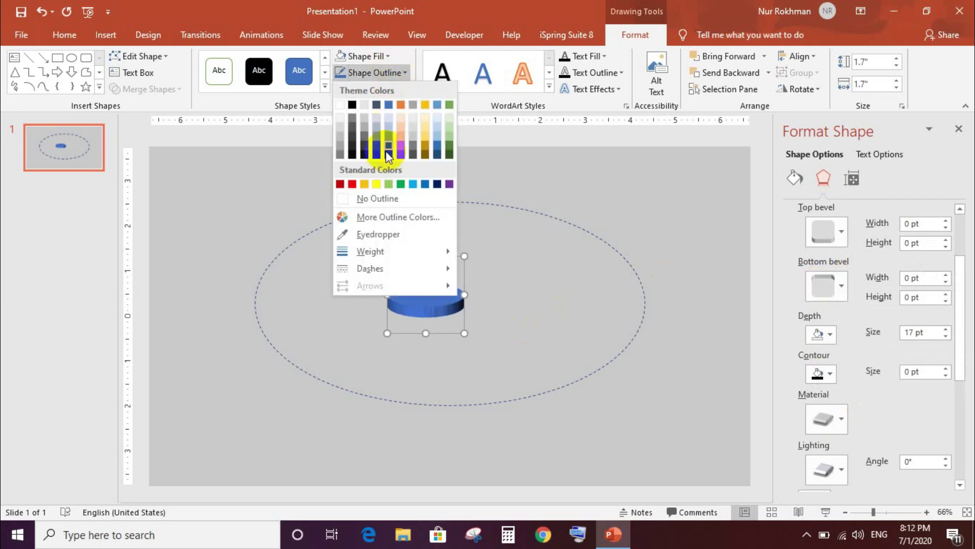
{"action": "left_click", "coordinate": [388, 198]}
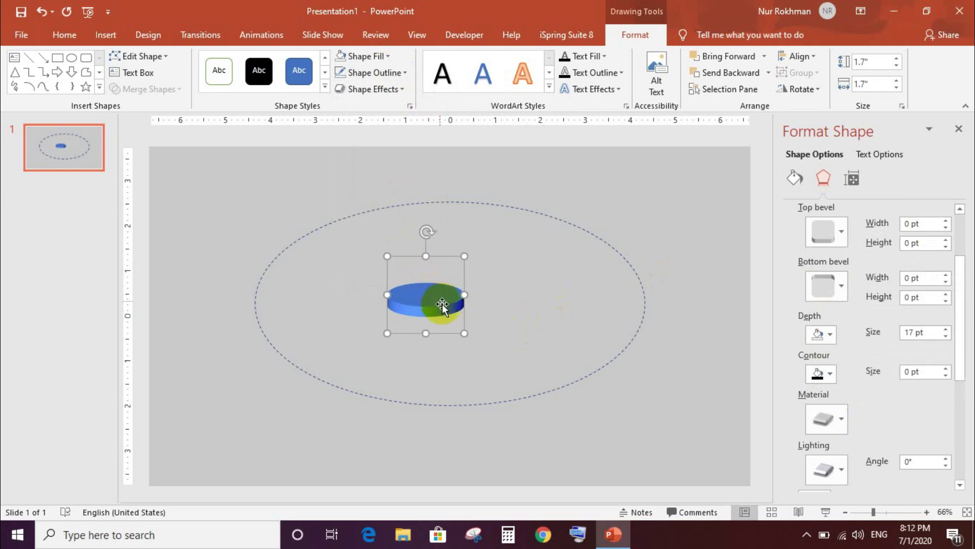
{"action": "left_click_drag", "start_coordinate": [443, 305], "coordinate": [273, 301]}
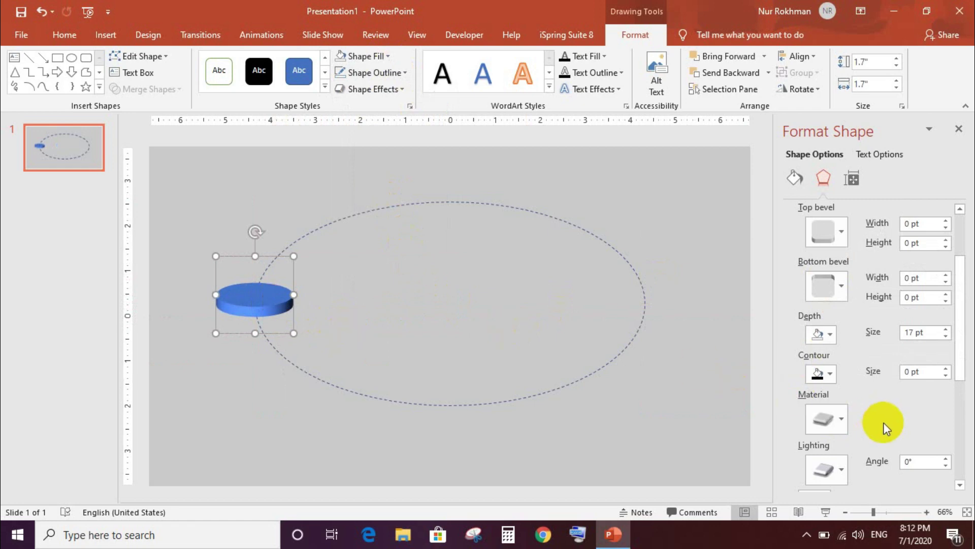
{"action": "left_click", "coordinate": [837, 422]}
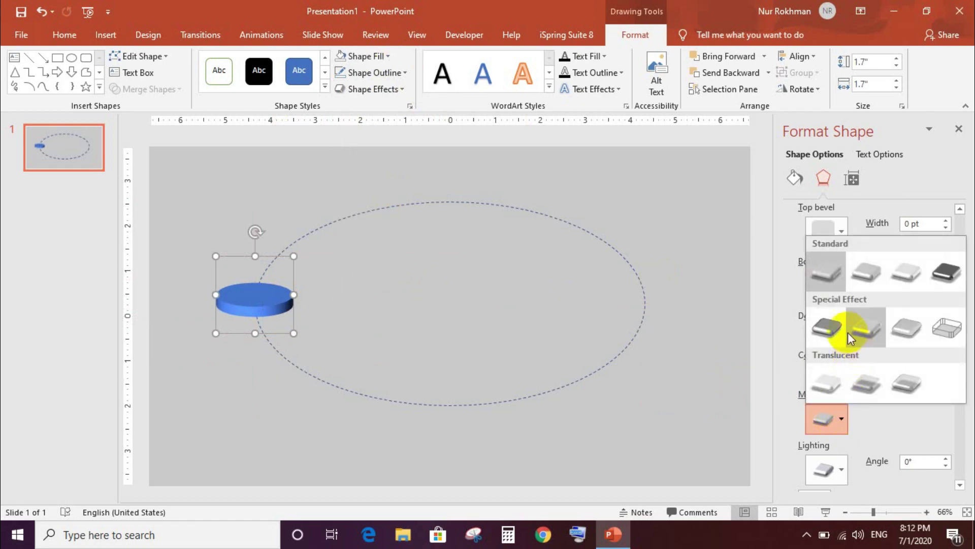
{"action": "left_click", "coordinate": [832, 327]}
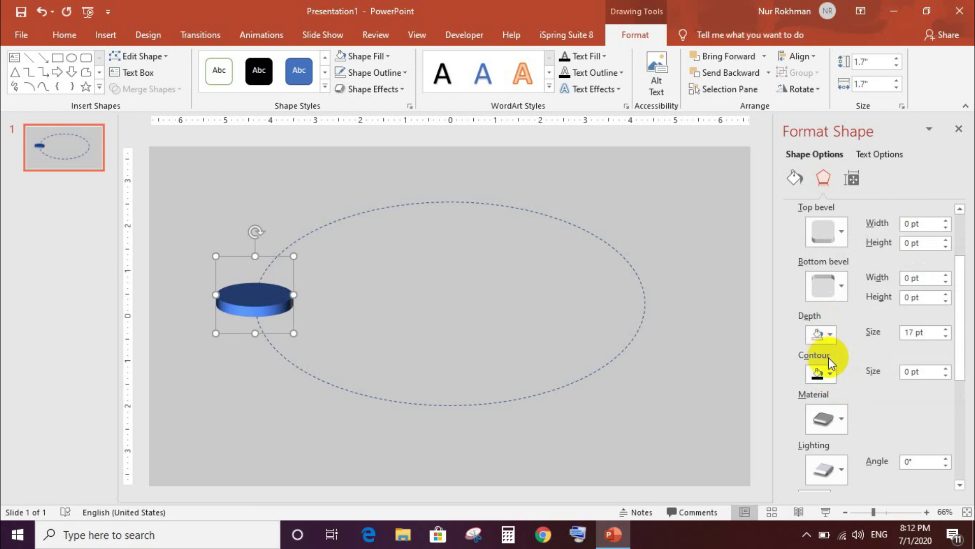
{"action": "left_click", "coordinate": [839, 418]}
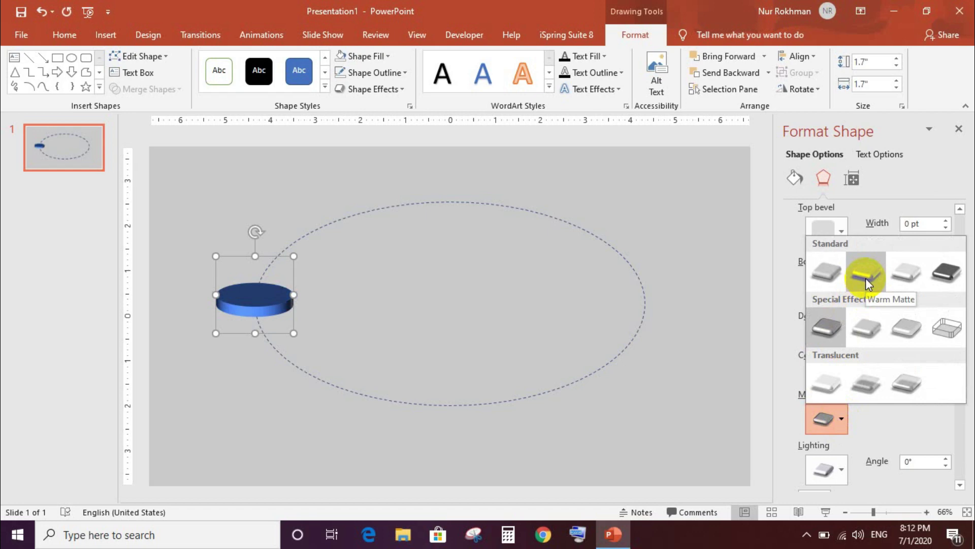
{"action": "left_click", "coordinate": [837, 274]}
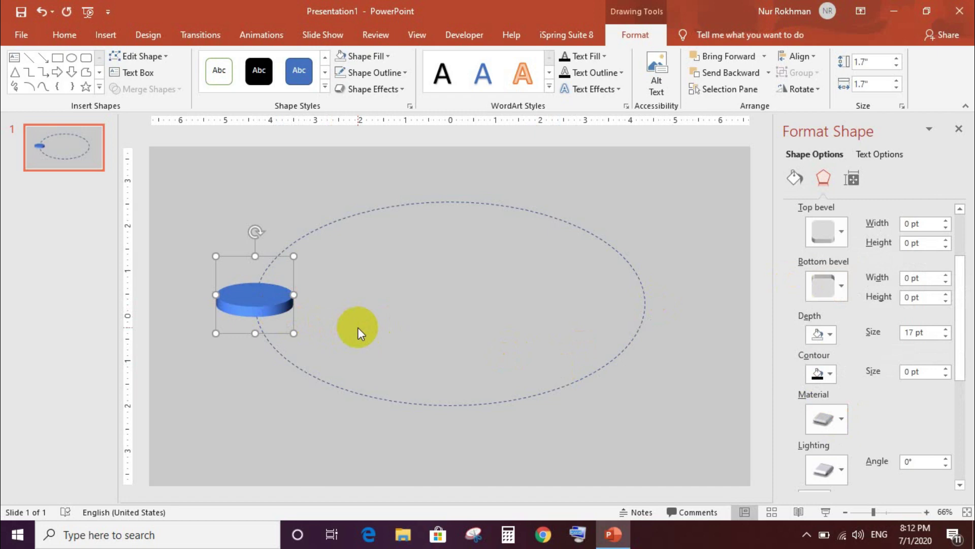
- Draw a new circle about 1.48 by 1.56 inches just above the orbit's centre
{"action": "left_click", "coordinate": [357, 327]}
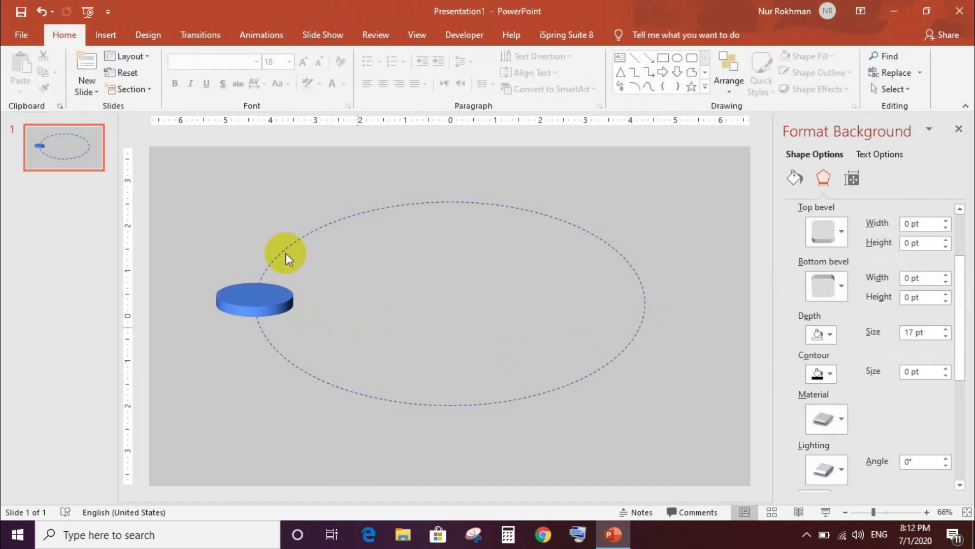
{"action": "left_click", "coordinate": [105, 35]}
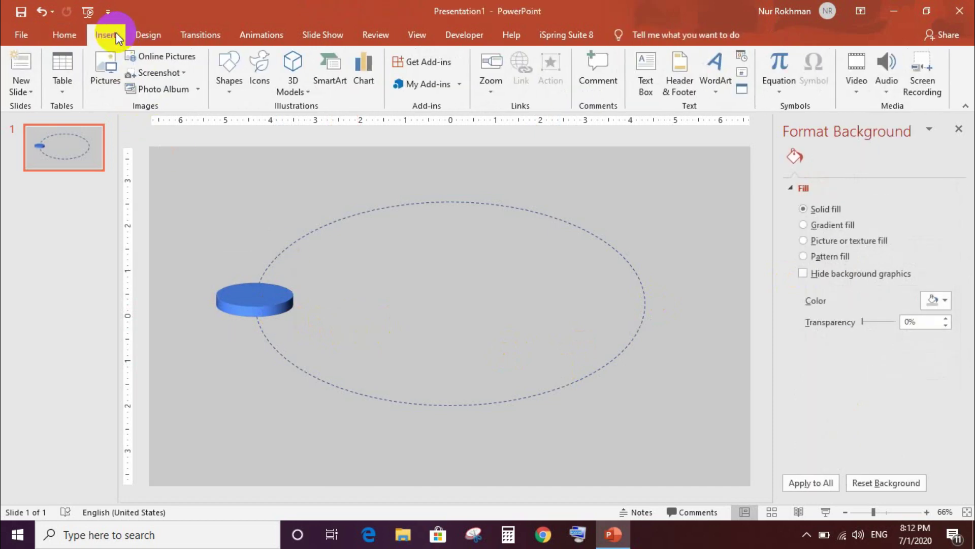
{"action": "left_click", "coordinate": [220, 84]}
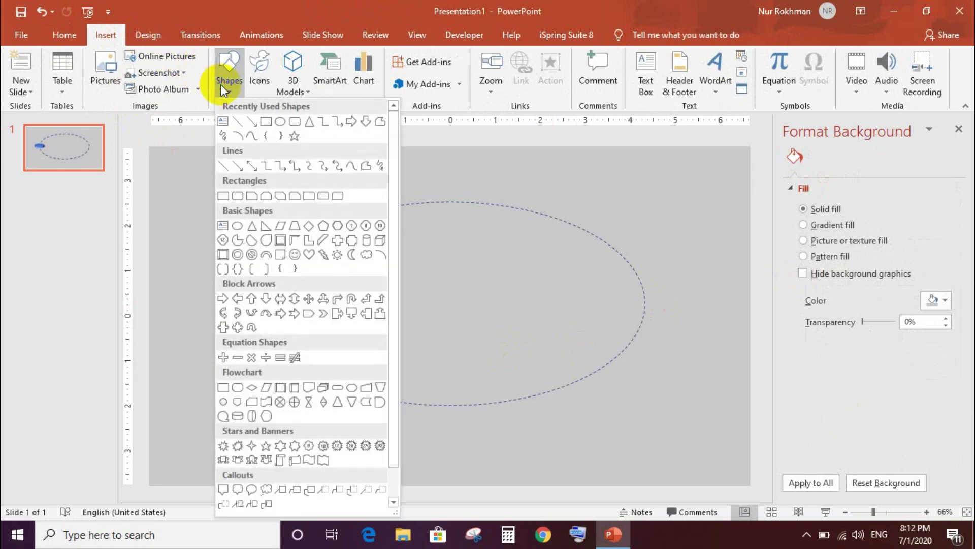
{"action": "left_click", "coordinate": [281, 124]}
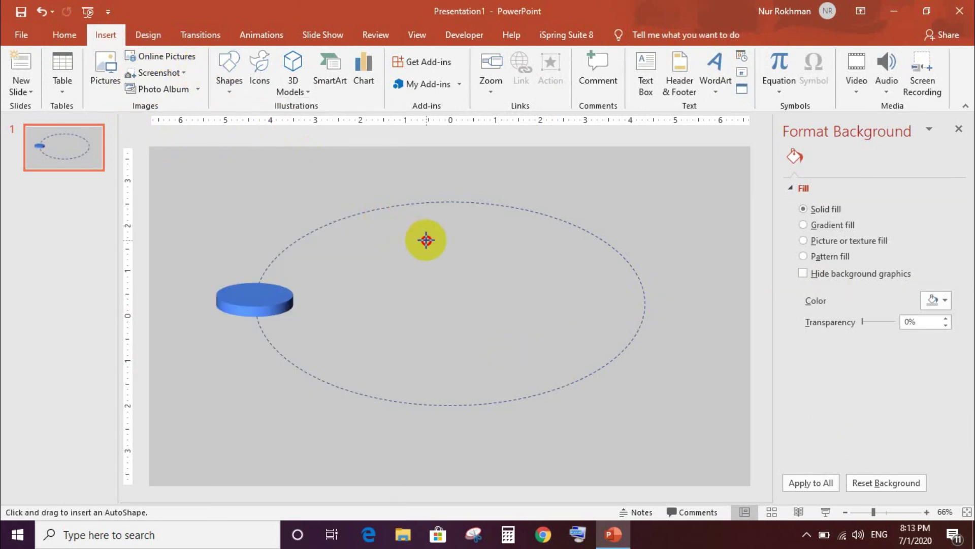
{"action": "left_click_drag", "start_coordinate": [426, 240], "coordinate": [495, 307]}
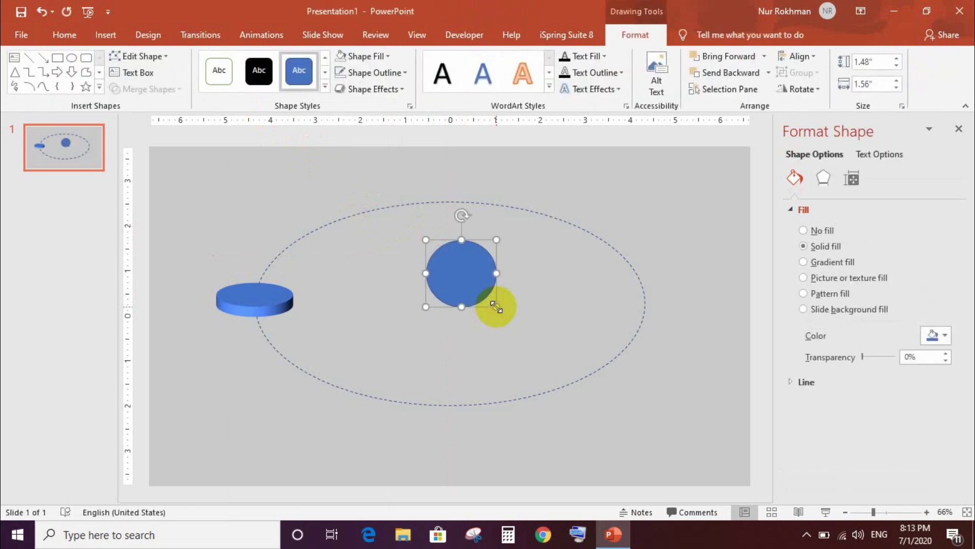
- Size the centre circle to 1.5 by 1.5 inches and apply the Off Axis 1: Top 3-D rotation
{"action": "left_click", "coordinate": [898, 87]}
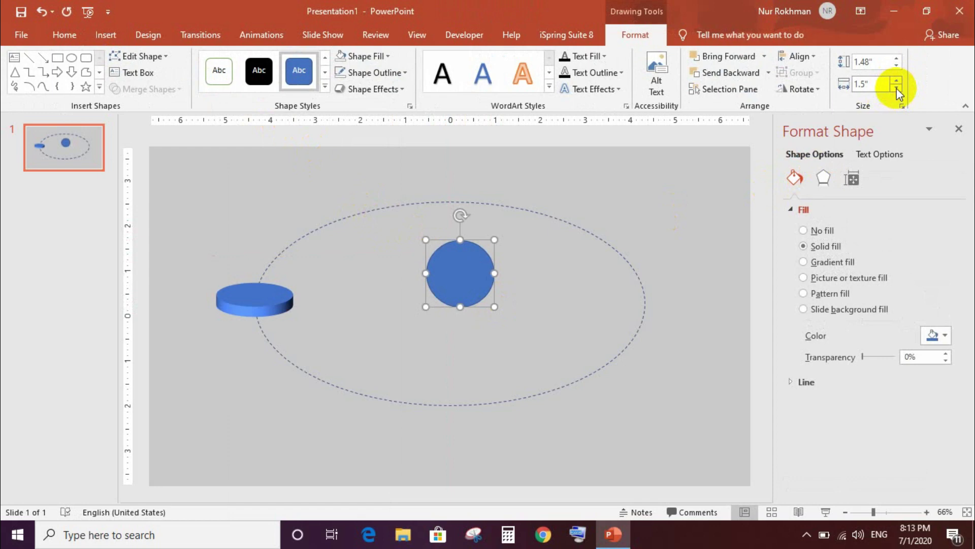
{"action": "left_click", "coordinate": [897, 60]}
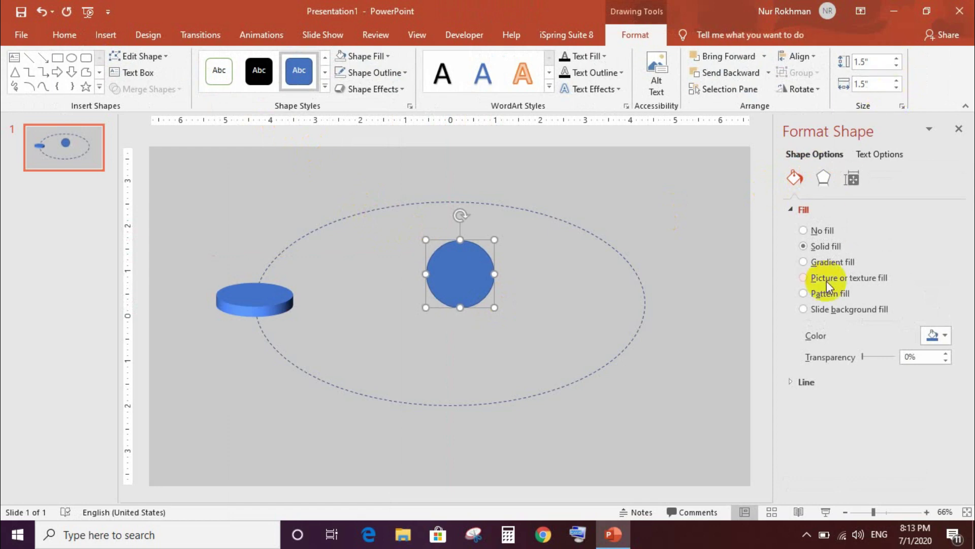
{"action": "left_click", "coordinate": [823, 173]}
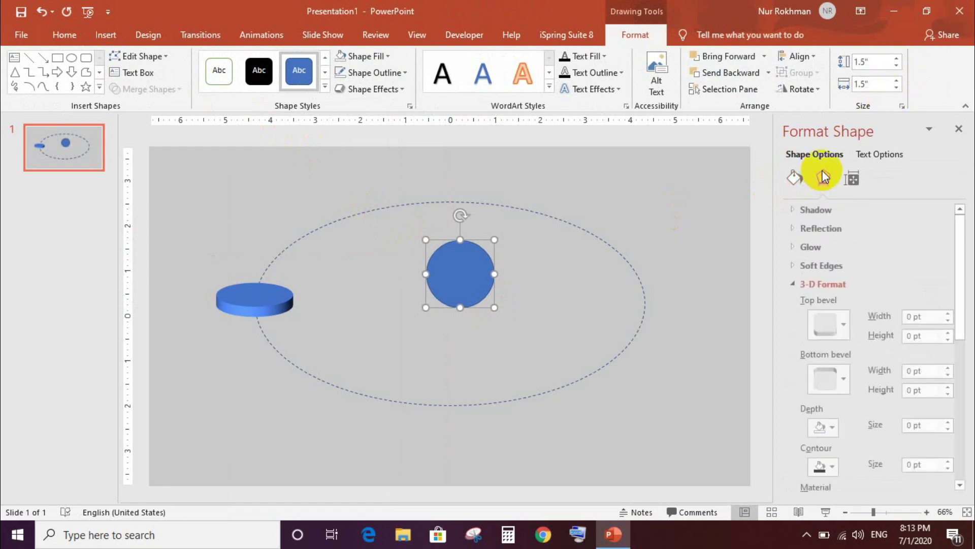
{"action": "left_click", "coordinate": [792, 284]}
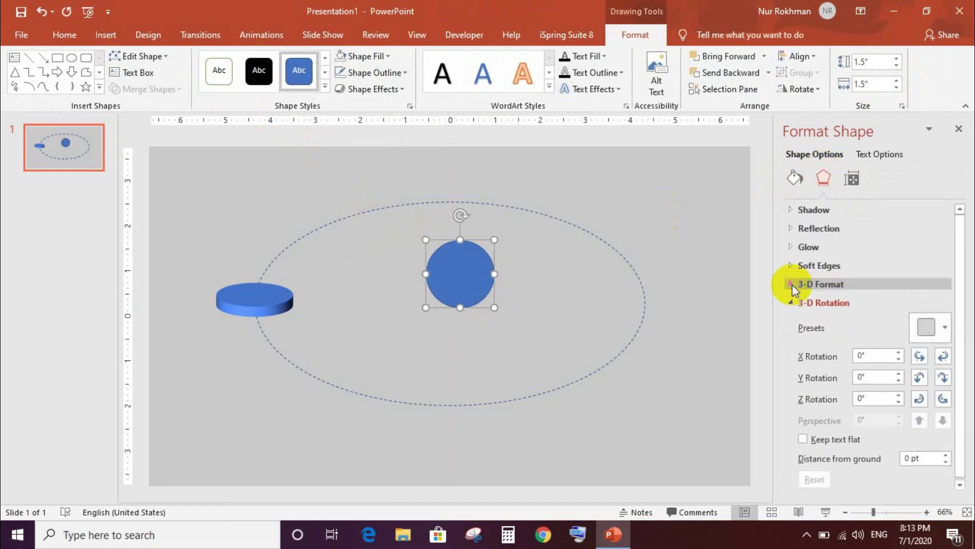
{"action": "left_click", "coordinate": [945, 326]}
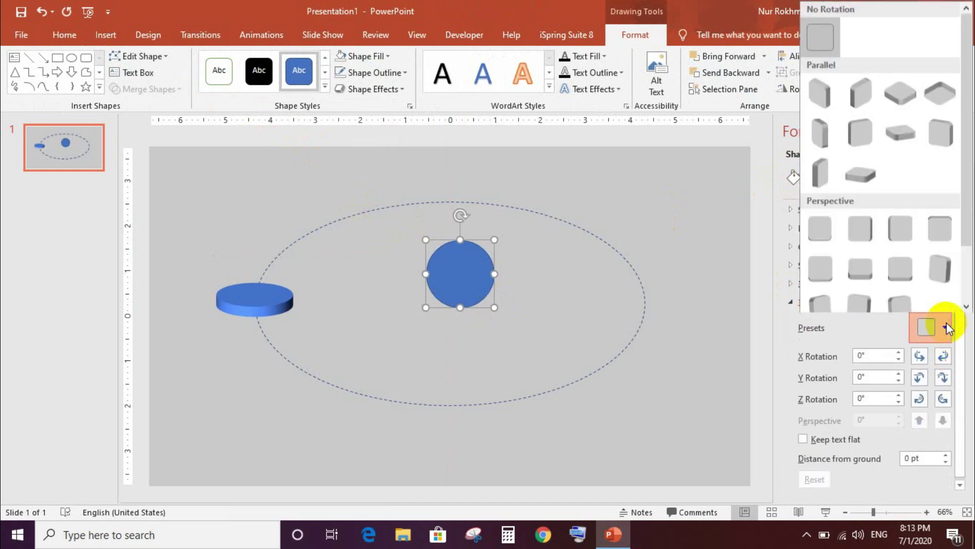
{"action": "left_click", "coordinate": [908, 140]}
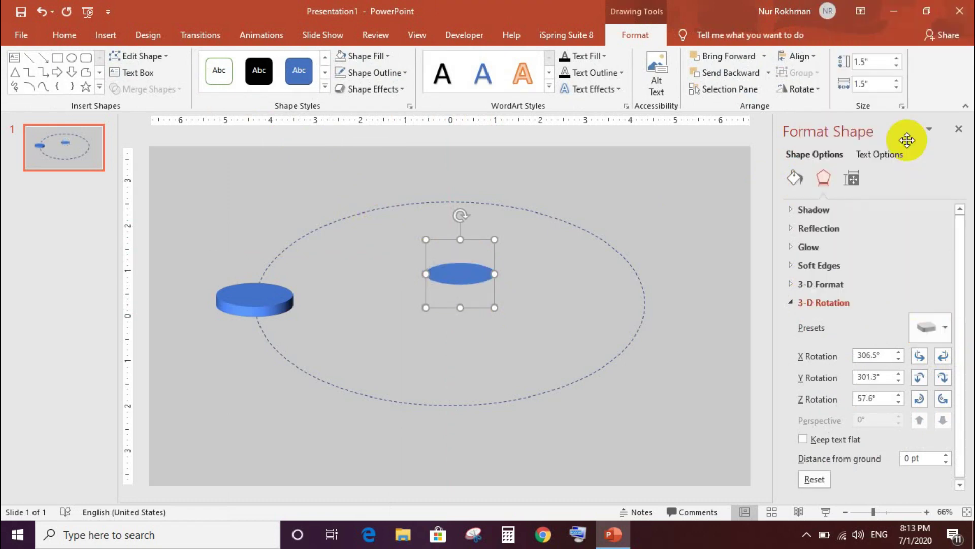
{"action": "left_click", "coordinate": [791, 284]}
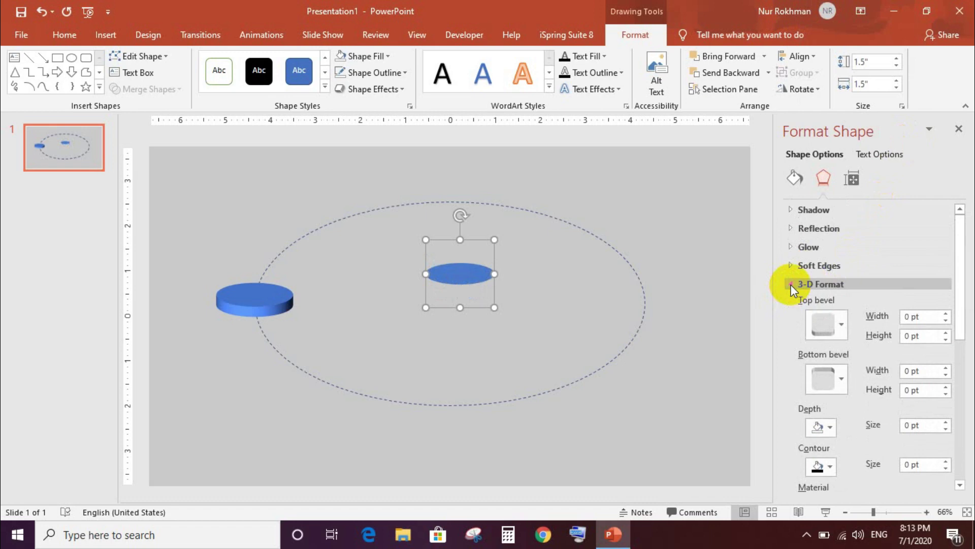
- Increase the centre disc's 3-D depth step by step to 3.5 pt
{"action": "left_click", "coordinate": [945, 422]}
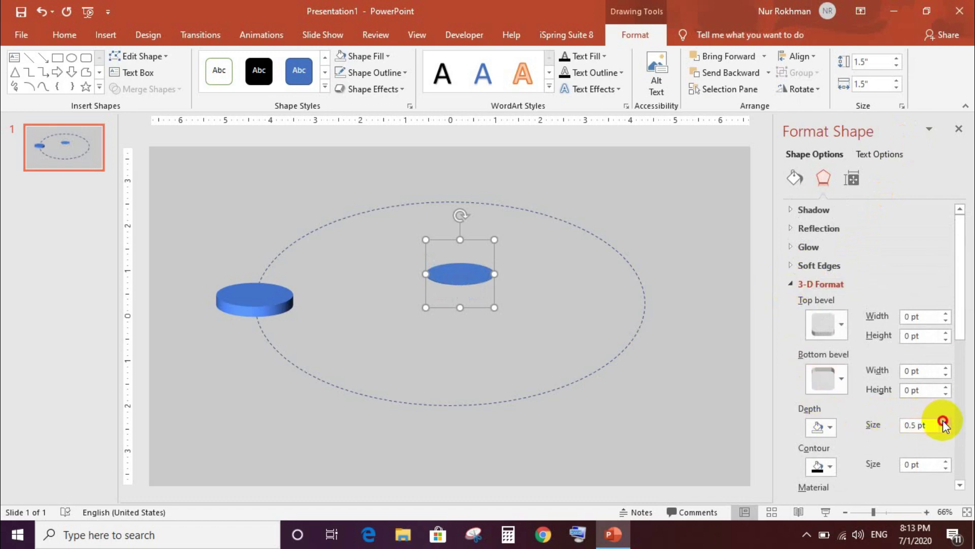
{"action": "left_click", "coordinate": [945, 422]}
{"action": "left_click", "coordinate": [945, 422]}
{"action": "left_click", "coordinate": [945, 422]}
{"action": "left_click", "coordinate": [945, 421]}
{"action": "left_click", "coordinate": [945, 422]}
{"action": "left_click", "coordinate": [945, 422]}
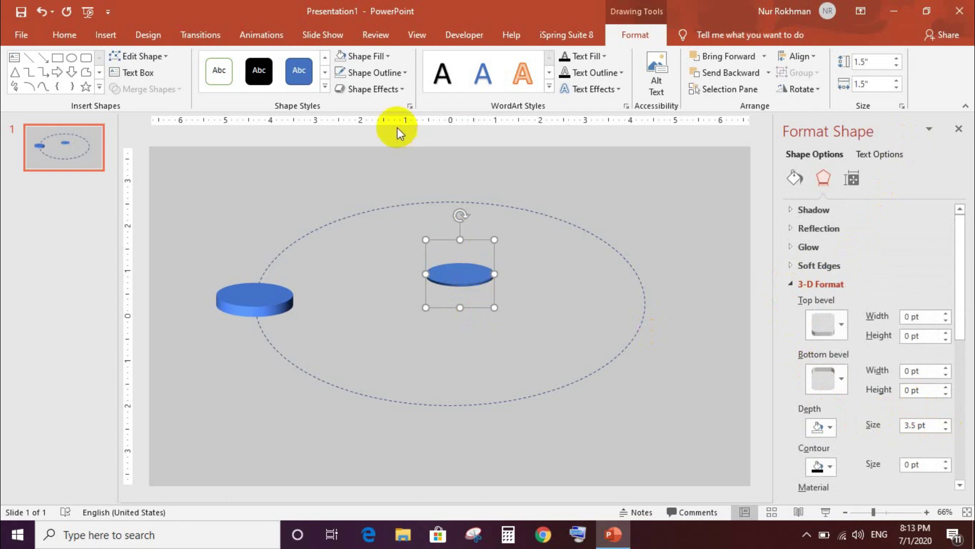
{"action": "left_click", "coordinate": [386, 57]}
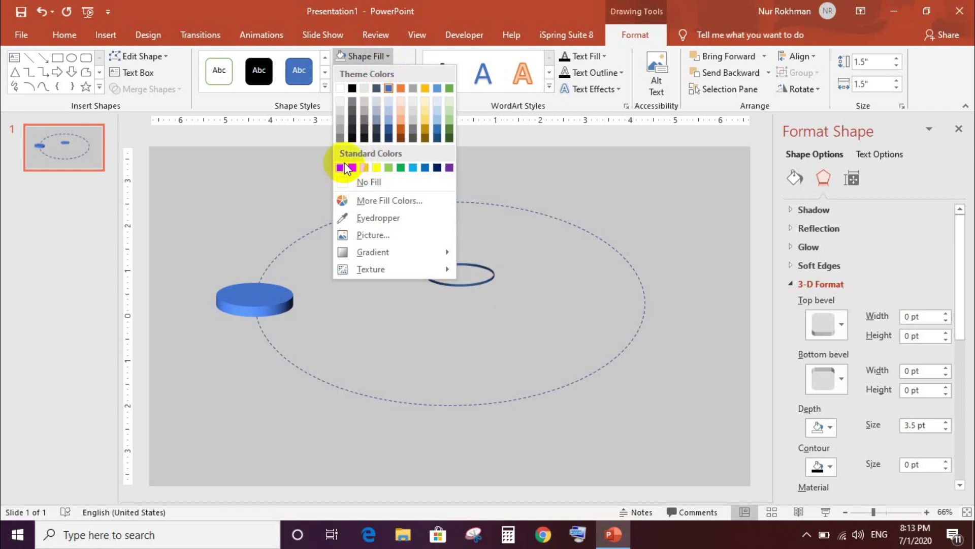
- Fill the centre disc white, remove its outline, and move it slightly left
{"action": "left_click", "coordinate": [340, 89]}
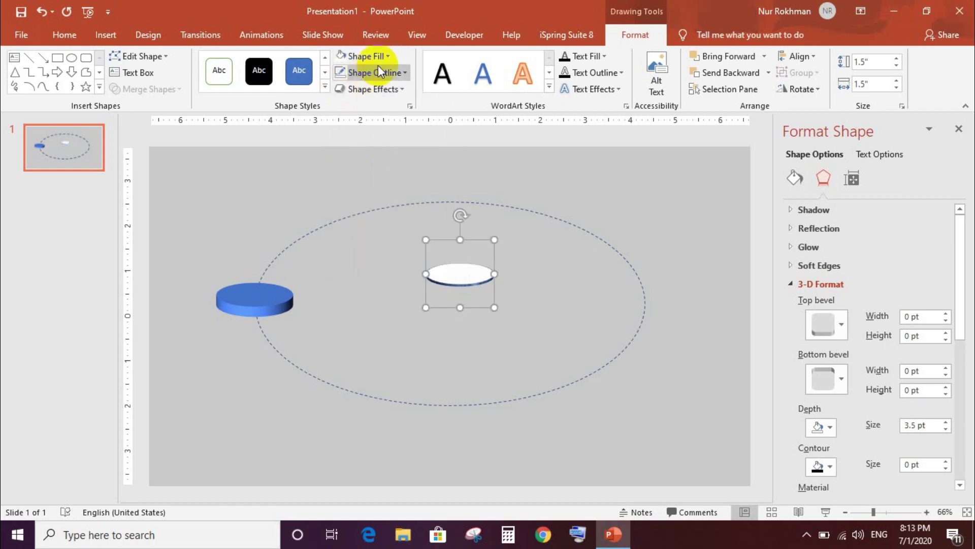
{"action": "left_click", "coordinate": [398, 74]}
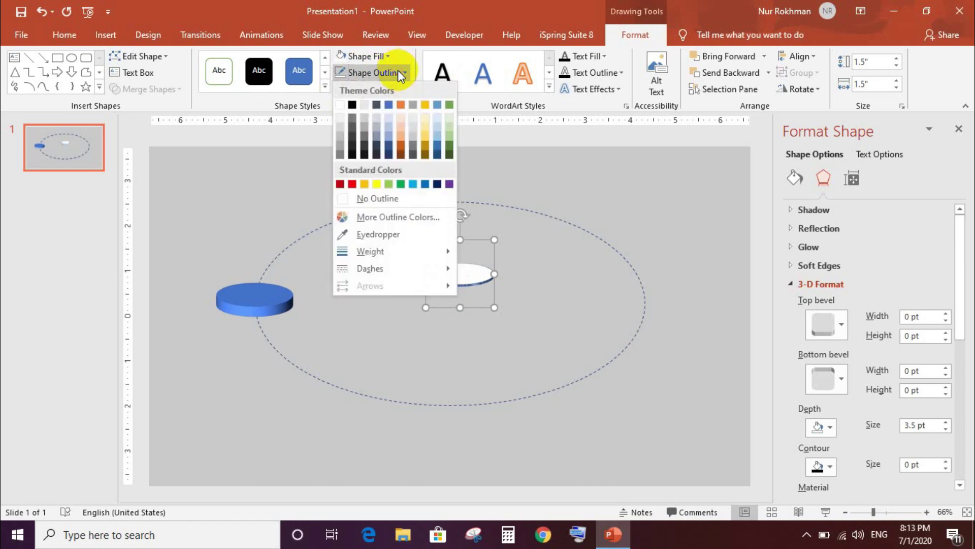
{"action": "left_click", "coordinate": [387, 198]}
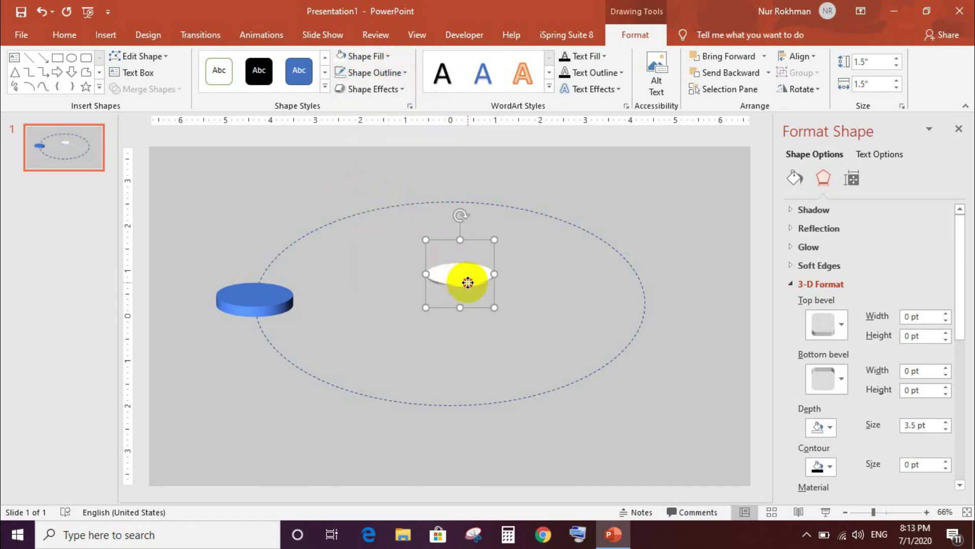
{"action": "mouse_move", "coordinate": [468, 283]}
{"action": "left_mouse_down"}
{"action": "mouse_move", "coordinate": [261, 302]}
{"action": "mouse_move", "coordinate": [411, 289]}
{"action": "left_mouse_up"}
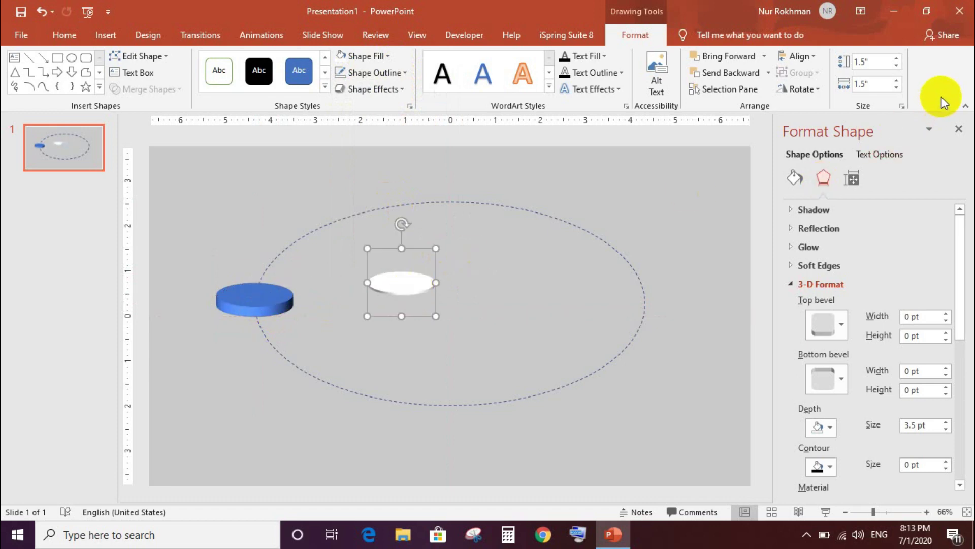
- Shrink the white disc to 1.2 inches high and 1.2 inches wide
{"action": "left_click", "coordinate": [896, 68]}
{"action": "left_click", "coordinate": [897, 68]}
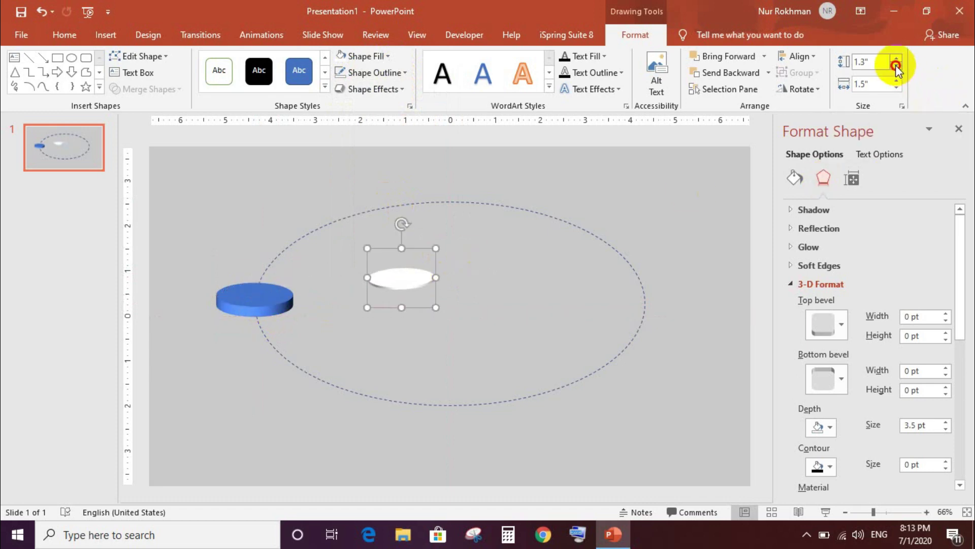
{"action": "left_click", "coordinate": [897, 68]}
{"action": "left_click", "coordinate": [897, 87]}
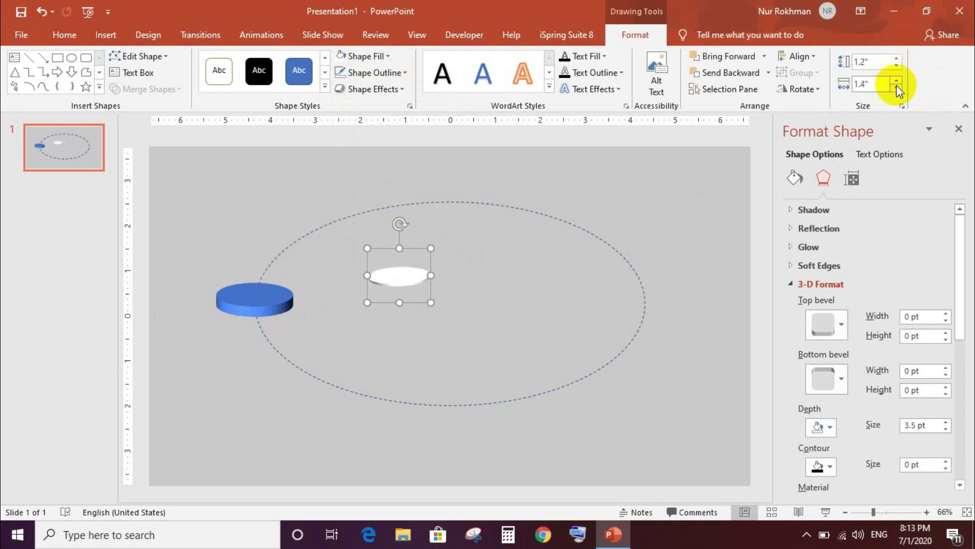
{"action": "left_click", "coordinate": [897, 88]}
{"action": "left_click", "coordinate": [896, 87]}
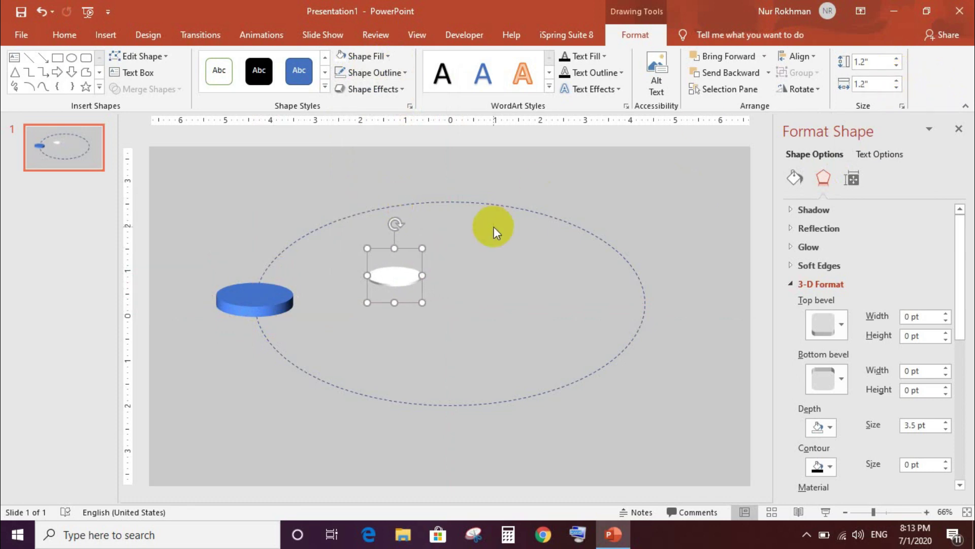
- Enlarge the blue 3-D disc to 2 by 2 inches
{"action": "left_click_drag", "start_coordinate": [416, 278], "coordinate": [277, 294]}
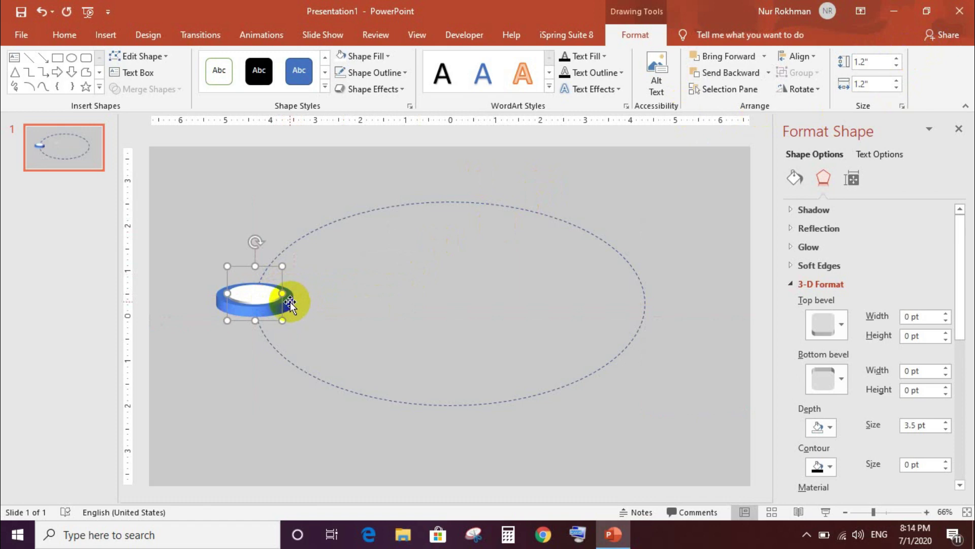
{"action": "key", "text": "ctrl+z"}
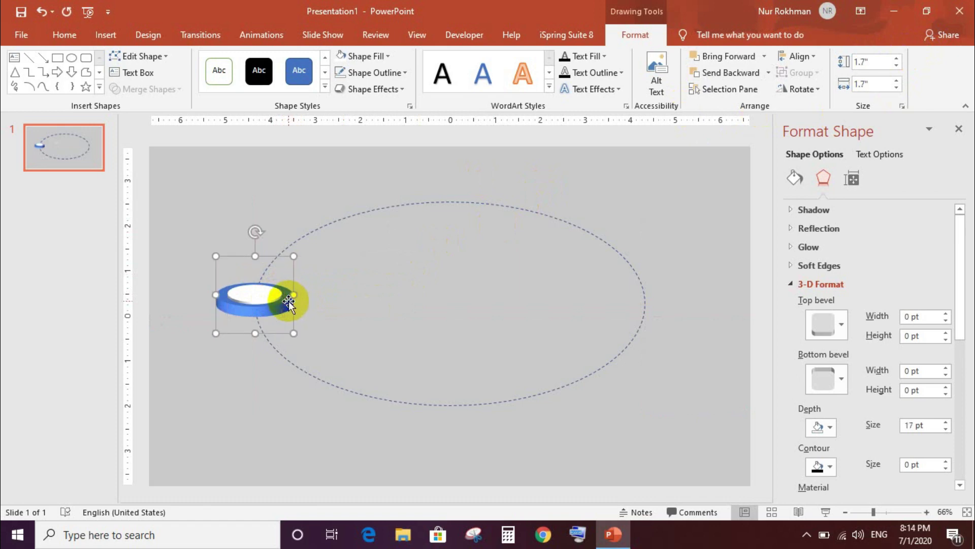
{"action": "left_click", "coordinate": [897, 58]}
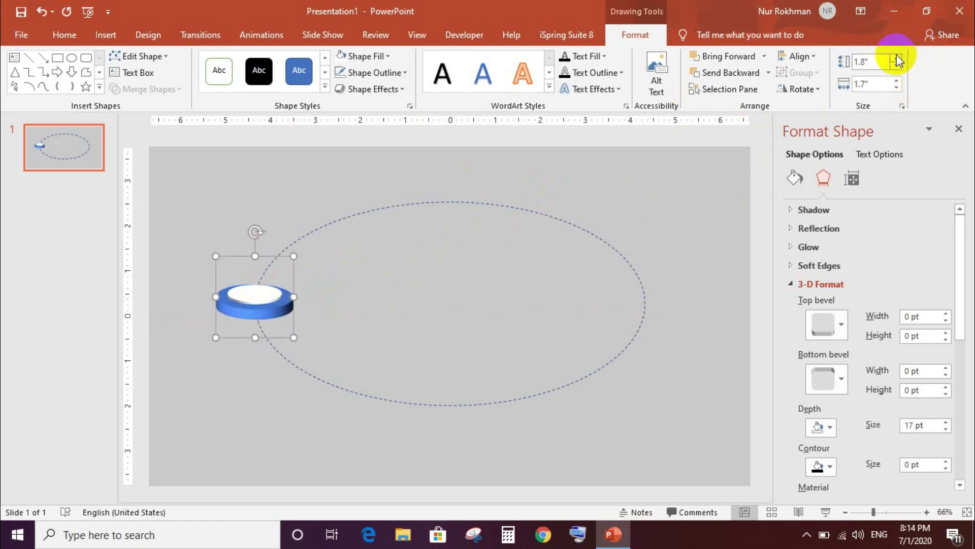
{"action": "left_click", "coordinate": [897, 59]}
{"action": "left_click", "coordinate": [897, 58]}
{"action": "left_click", "coordinate": [897, 82]}
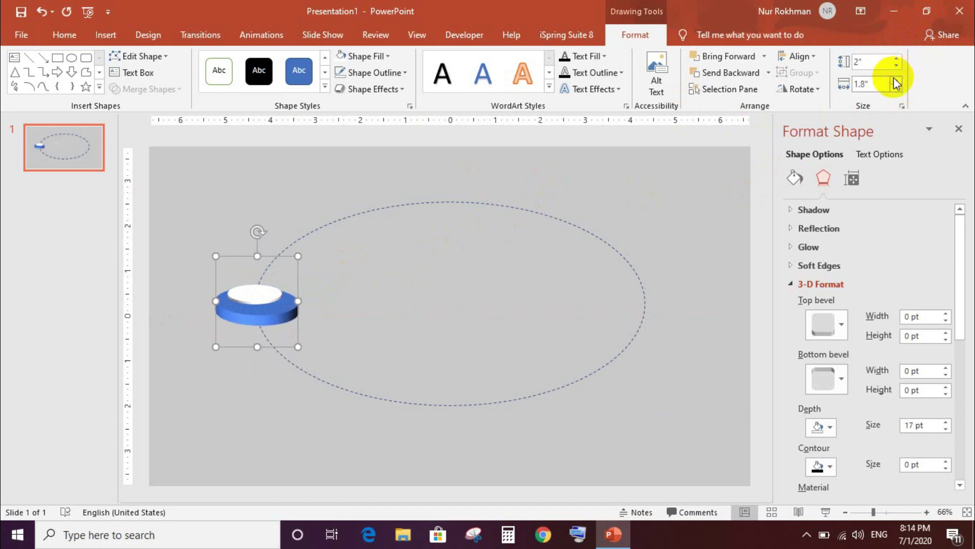
{"action": "left_click", "coordinate": [897, 80]}
{"action": "left_click", "coordinate": [897, 81]}
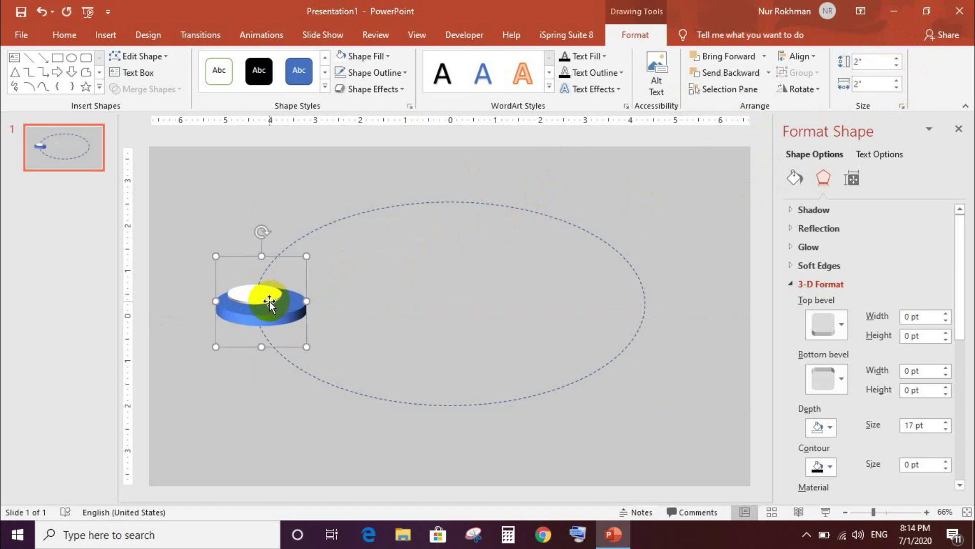
- Centre the white disc on top of the blue disc, then drag-select both discs
{"action": "left_click_drag", "start_coordinate": [269, 302], "coordinate": [278, 310]}
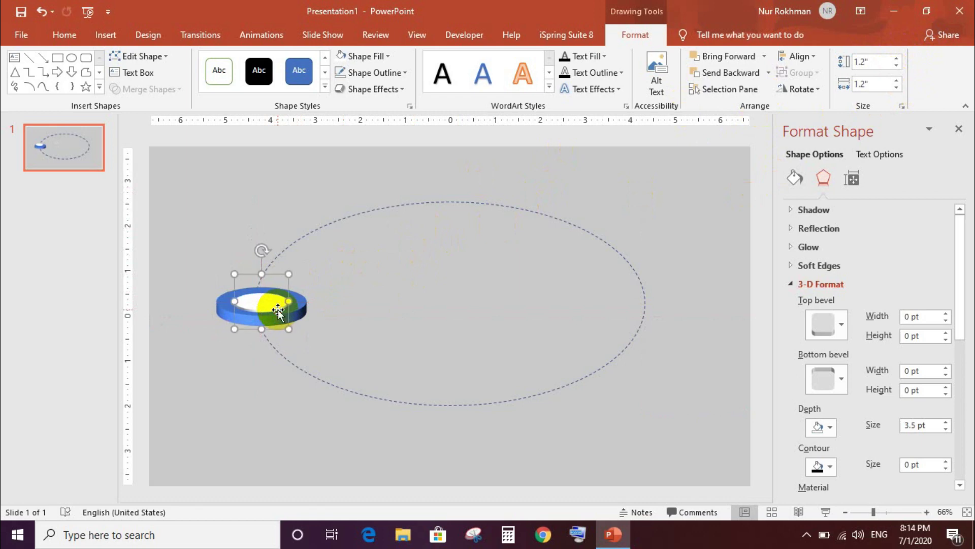
{"action": "left_click", "coordinate": [466, 273]}
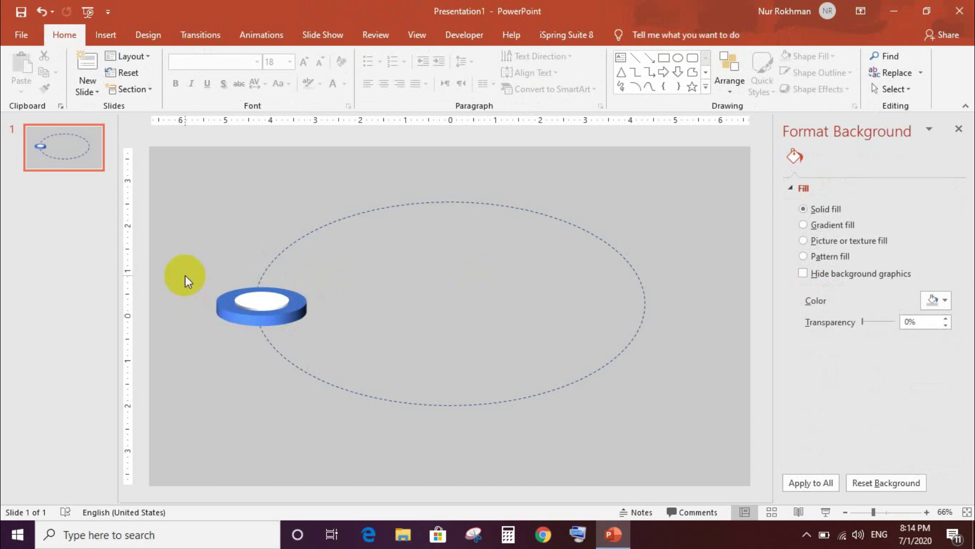
{"action": "left_click_drag", "start_coordinate": [185, 276], "coordinate": [313, 337]}
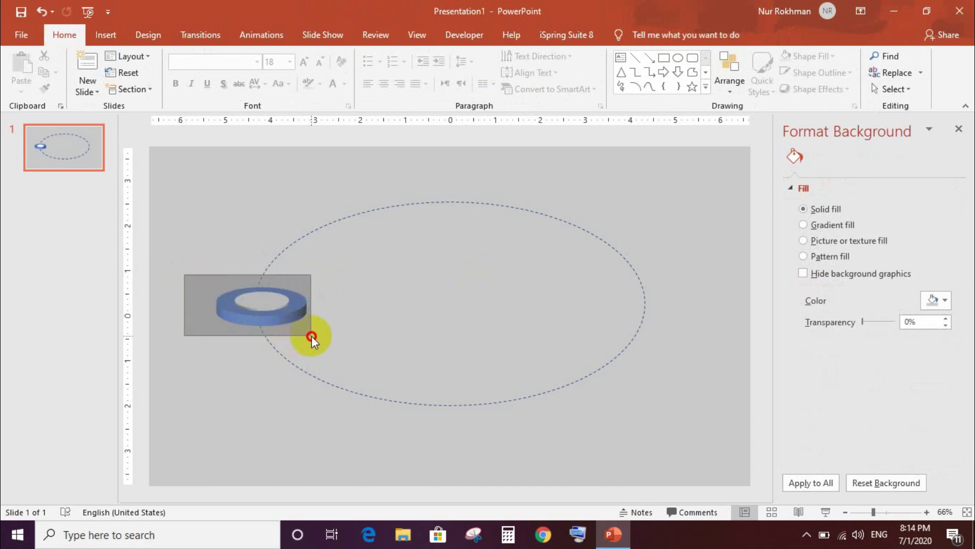
- Group the blue and white discs into one ring, then copy and paste the group
{"action": "left_click", "coordinate": [267, 303]}
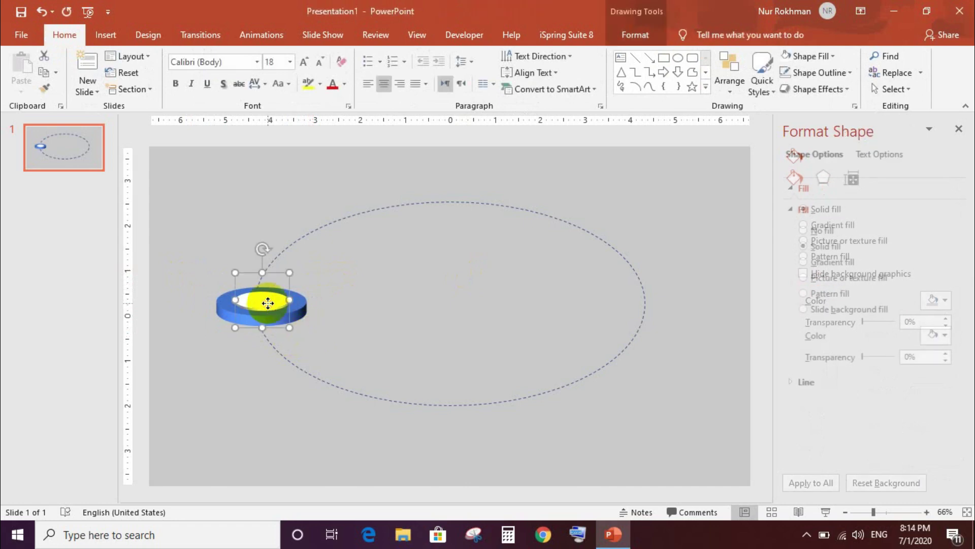
{"action": "left_click", "coordinate": [297, 304], "text": "shift"}
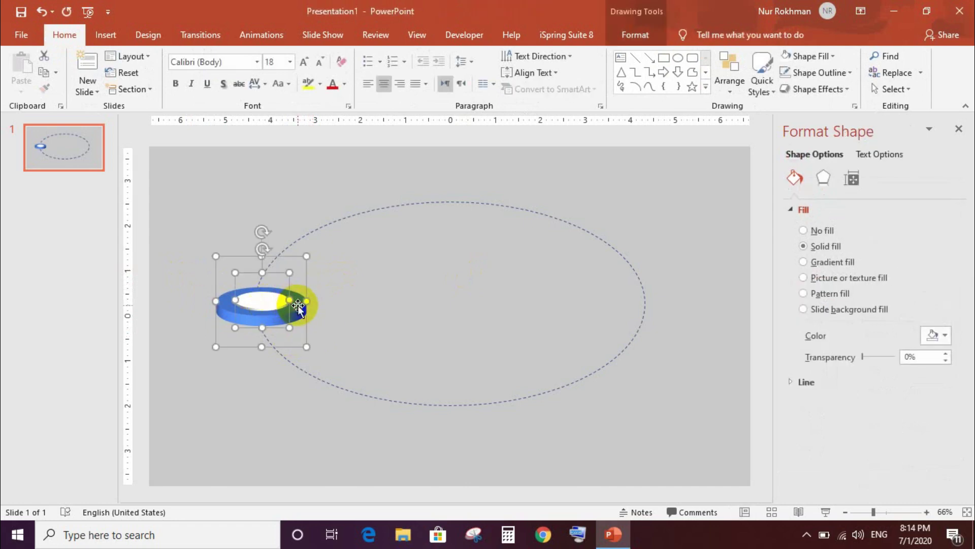
{"action": "key", "text": "ctrl+g"}
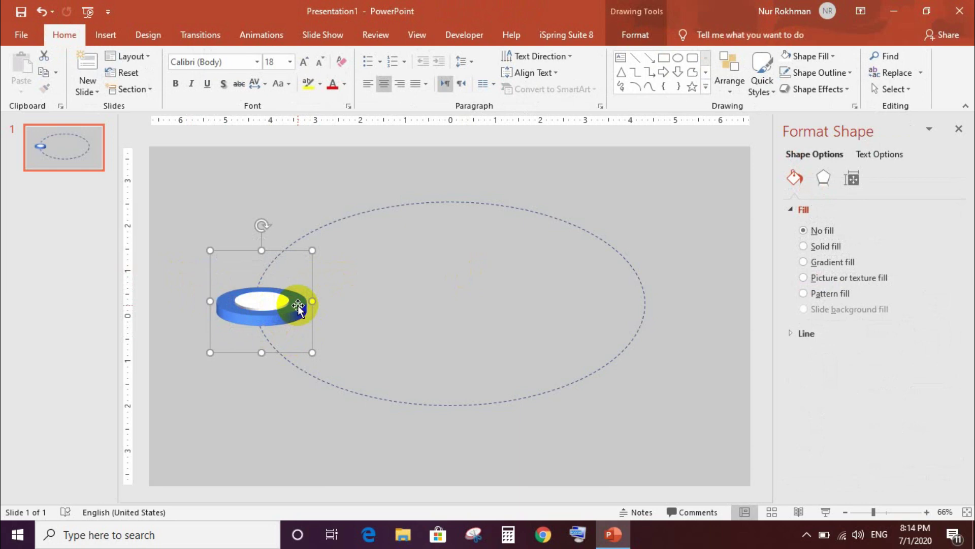
{"action": "key", "text": "ctrl+c"}
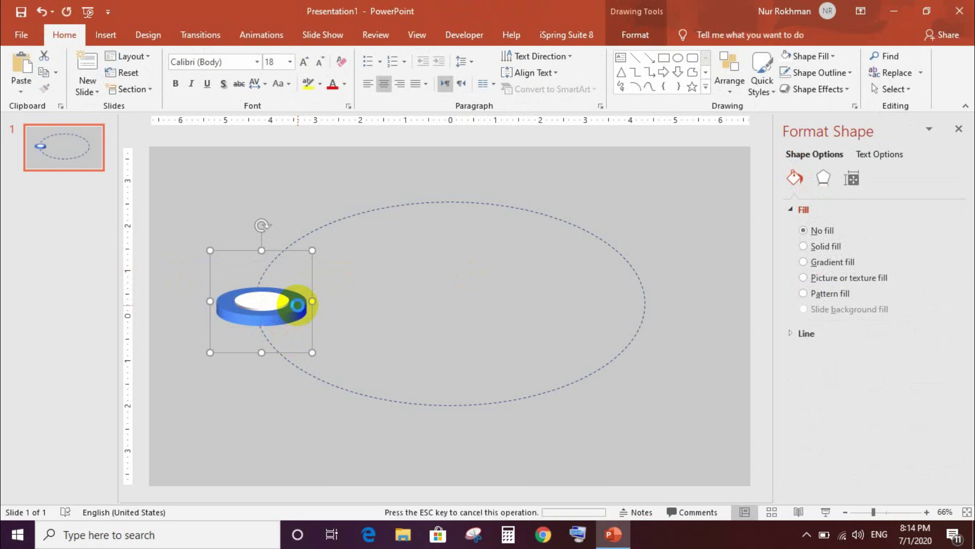
{"action": "key", "text": "ctrl+v"}
- Place disc copies at the ellipse's top, top-right, right and bottom, aligning the left and right discs onto the orbit
{"action": "left_click_drag", "start_coordinate": [303, 313], "coordinate": [384, 220]}
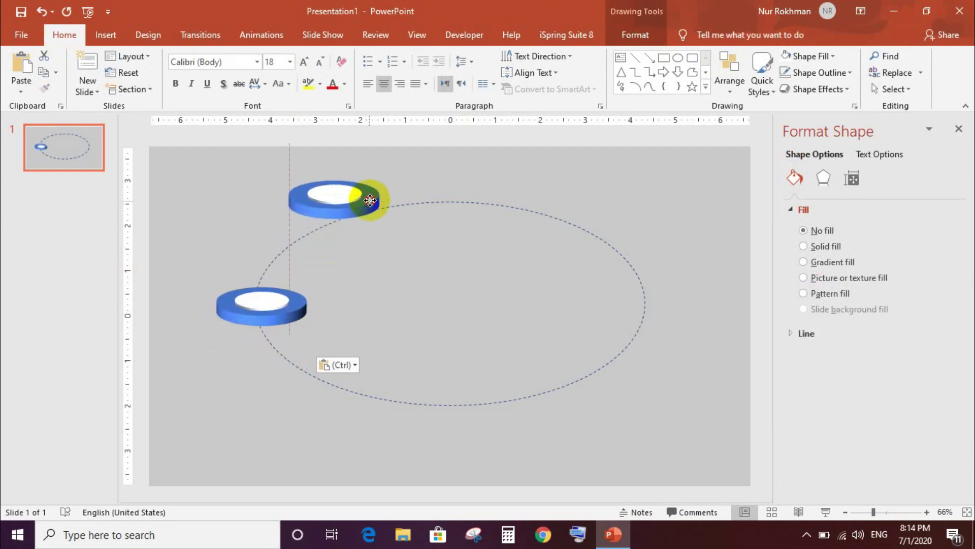
{"action": "key", "text": "ctrl+v"}
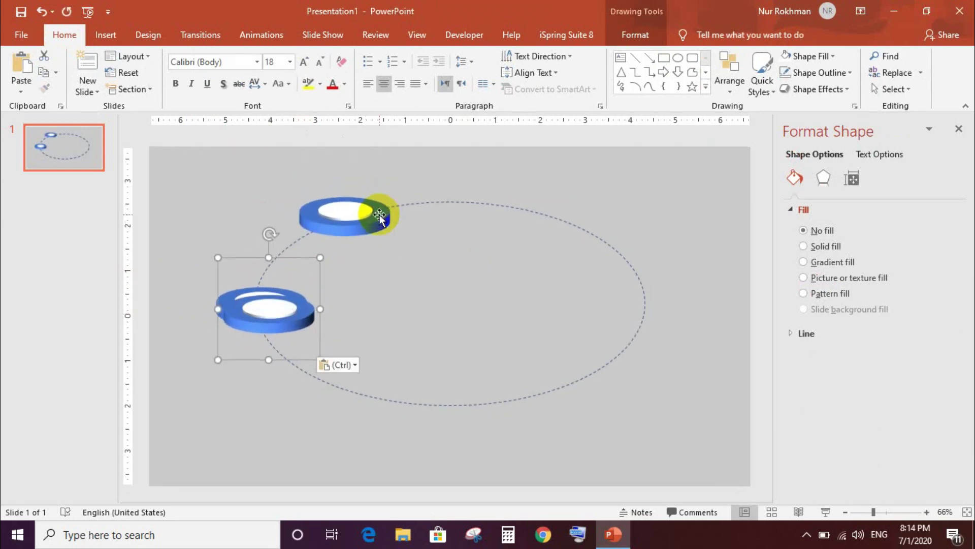
{"action": "left_click_drag", "start_coordinate": [300, 325], "coordinate": [589, 227]}
{"action": "key", "text": "ctrl+v"}
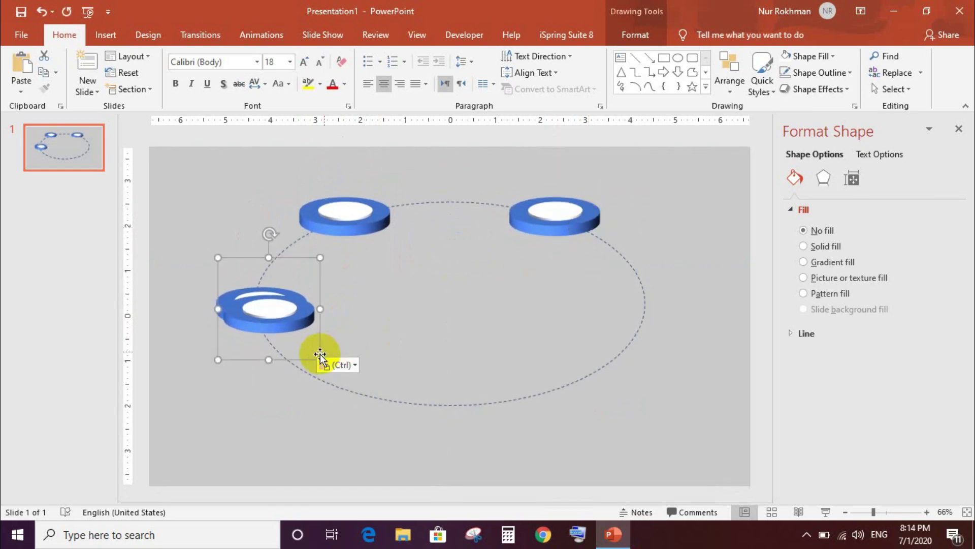
{"action": "mouse_move", "coordinate": [290, 321]}
{"action": "left_mouse_down"}
{"action": "mouse_move", "coordinate": [676, 332]}
{"action": "mouse_move", "coordinate": [653, 317]}
{"action": "left_mouse_up"}
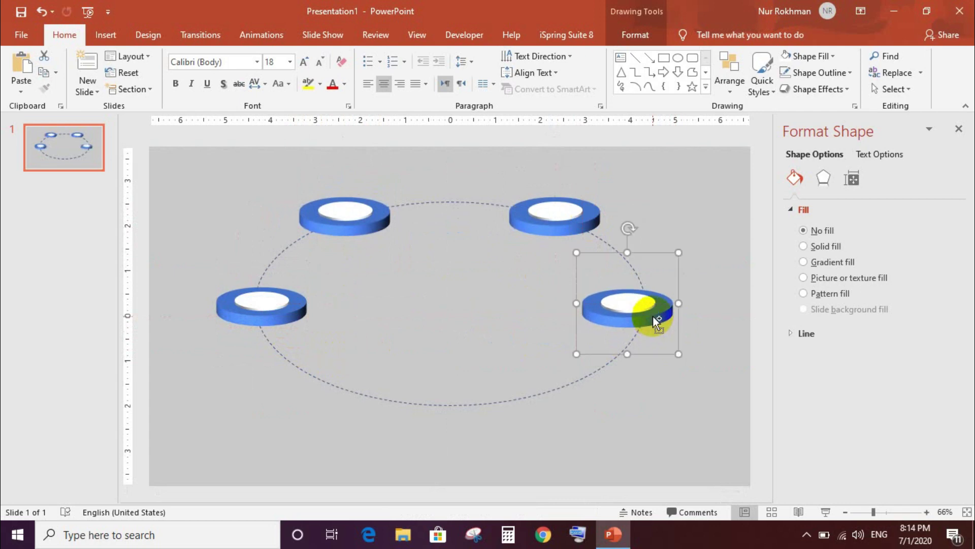
{"action": "key", "text": "ctrl+v"}
{"action": "left_click_drag", "start_coordinate": [306, 308], "coordinate": [498, 399]}
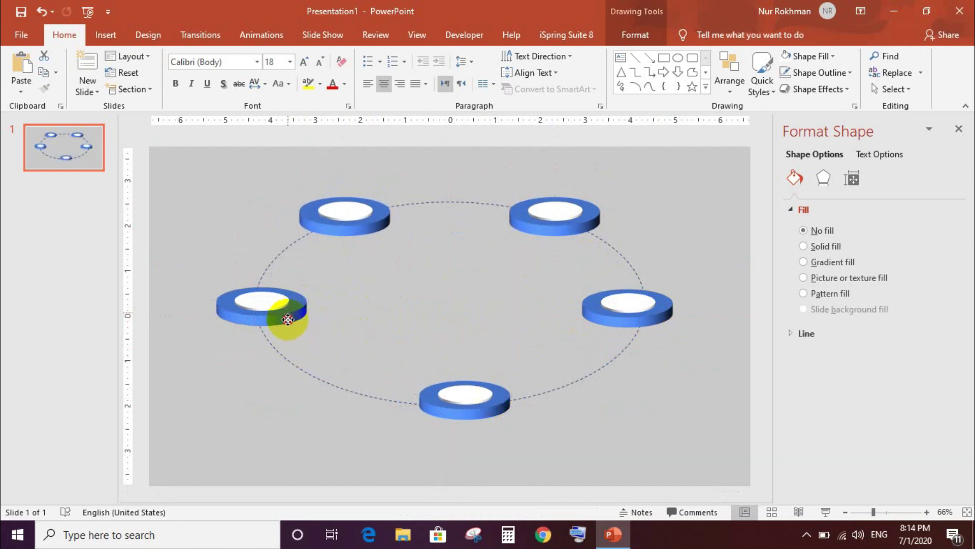
{"action": "left_click_drag", "start_coordinate": [289, 314], "coordinate": [299, 346]}
{"action": "left_click_drag", "start_coordinate": [635, 316], "coordinate": [629, 347]}
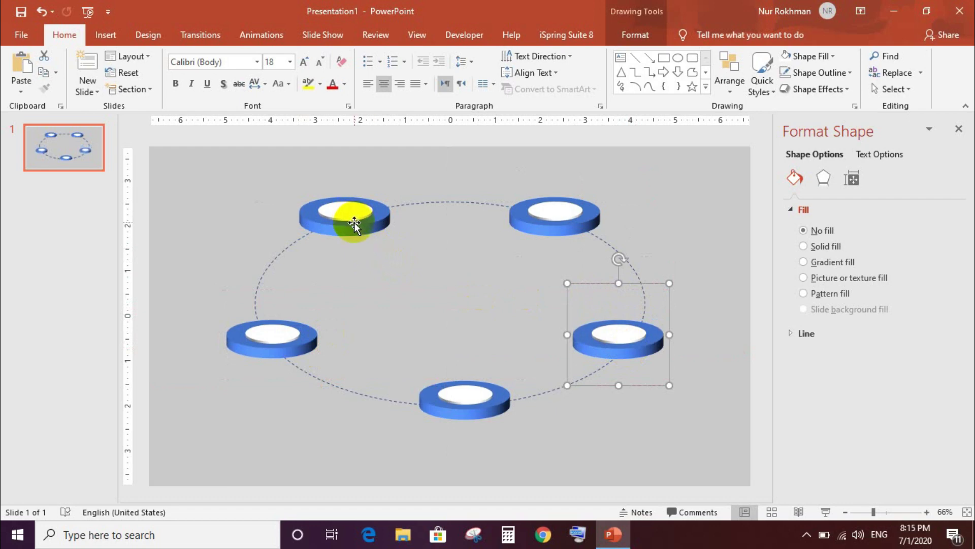
- Nudge the top-left and top-right discs onto the dashed ellipse, then select the left disc
{"action": "left_click_drag", "start_coordinate": [355, 221], "coordinate": [348, 235]}
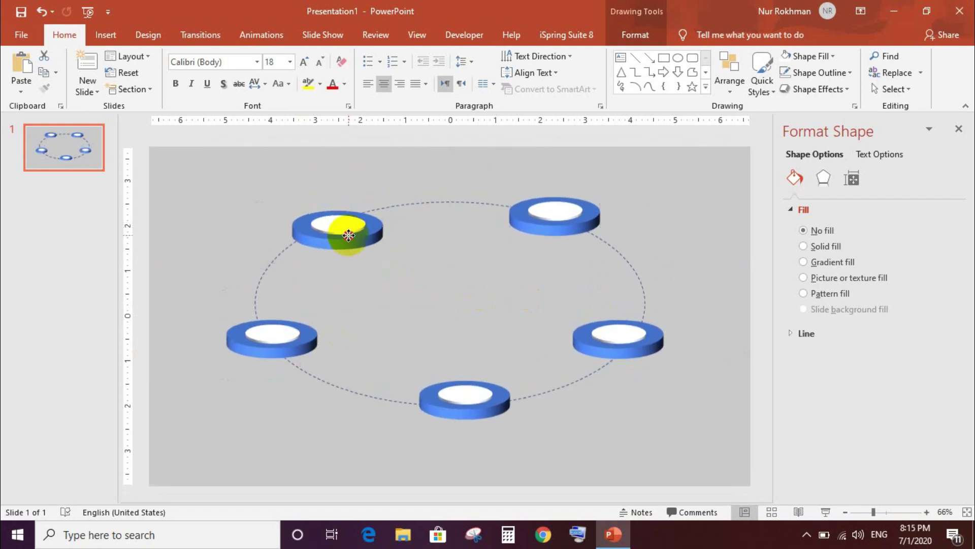
{"action": "left_click_drag", "start_coordinate": [365, 240], "coordinate": [365, 239]}
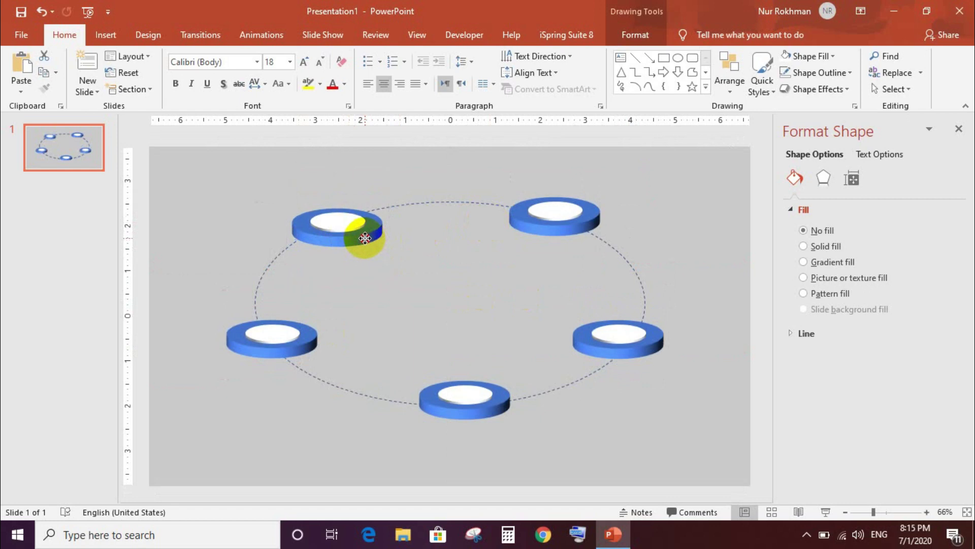
{"action": "left_click_drag", "start_coordinate": [551, 222], "coordinate": [559, 229]}
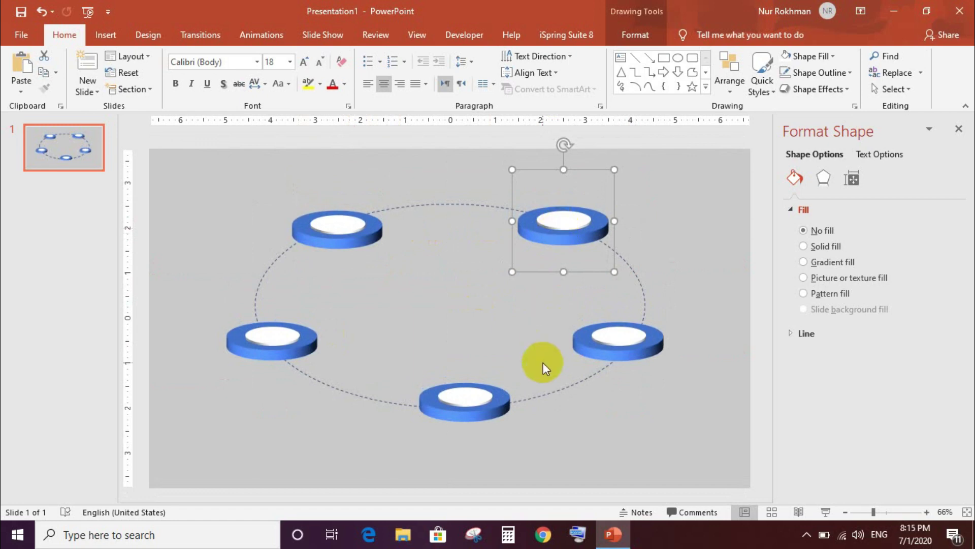
{"action": "left_click", "coordinate": [302, 348]}
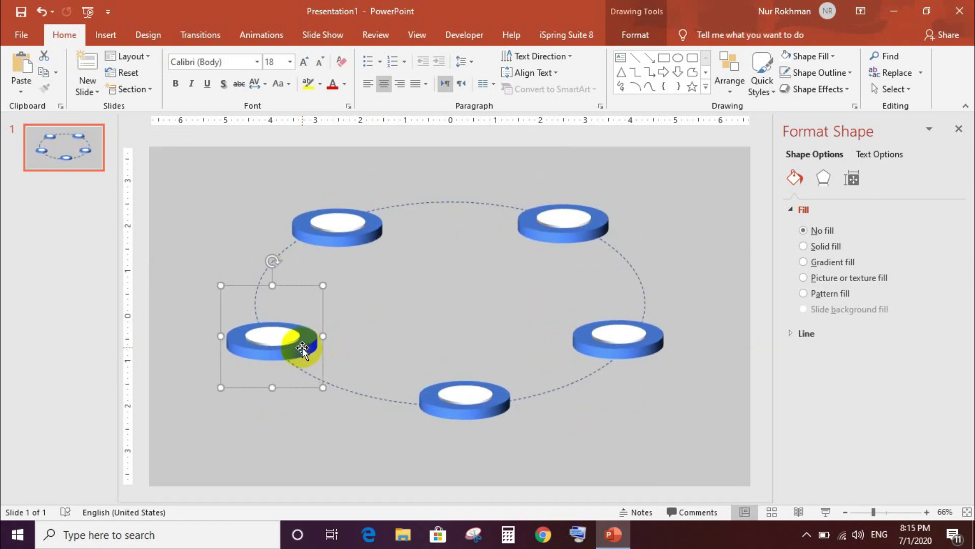
{"action": "left_click", "coordinate": [302, 348]}
{"action": "key", "text": "Escape"}
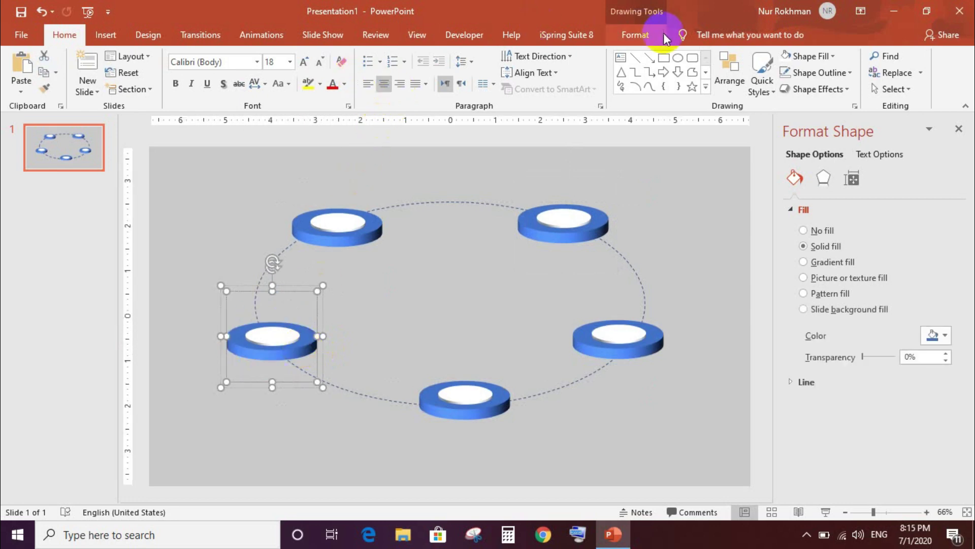
- Fill the left disc with yellow from Shape Fill
{"action": "left_click", "coordinate": [639, 43]}
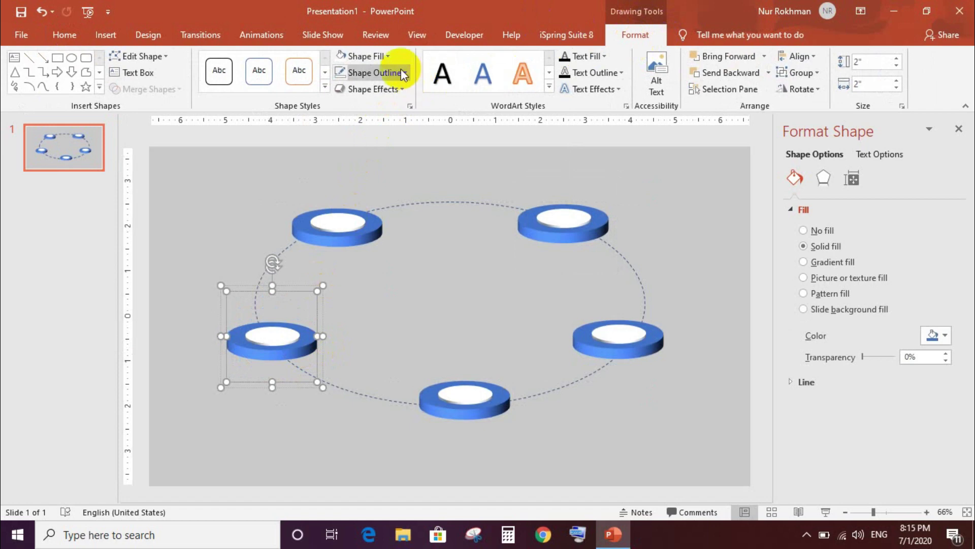
{"action": "left_click", "coordinate": [389, 59]}
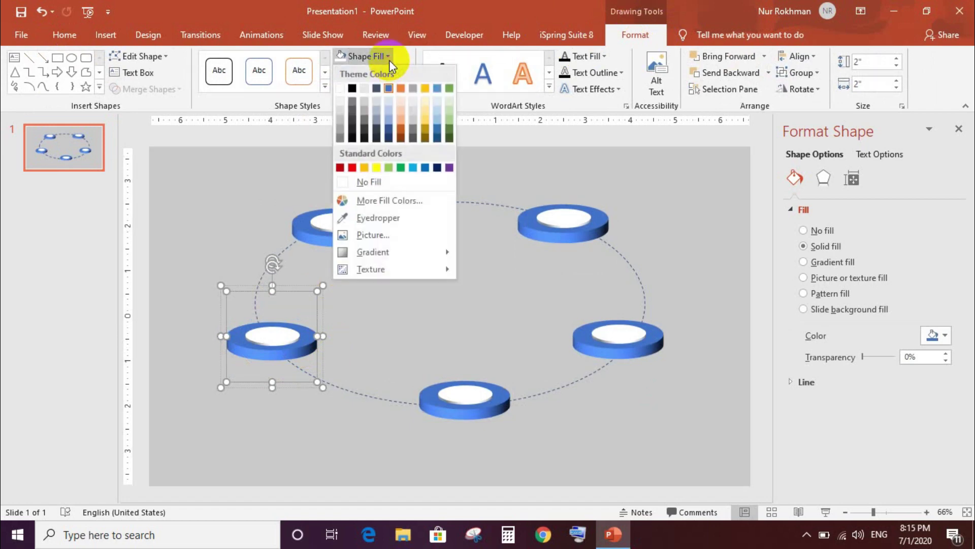
{"action": "left_click", "coordinate": [366, 168]}
- Fill the top-left disc with purple
{"action": "left_click", "coordinate": [371, 236]}
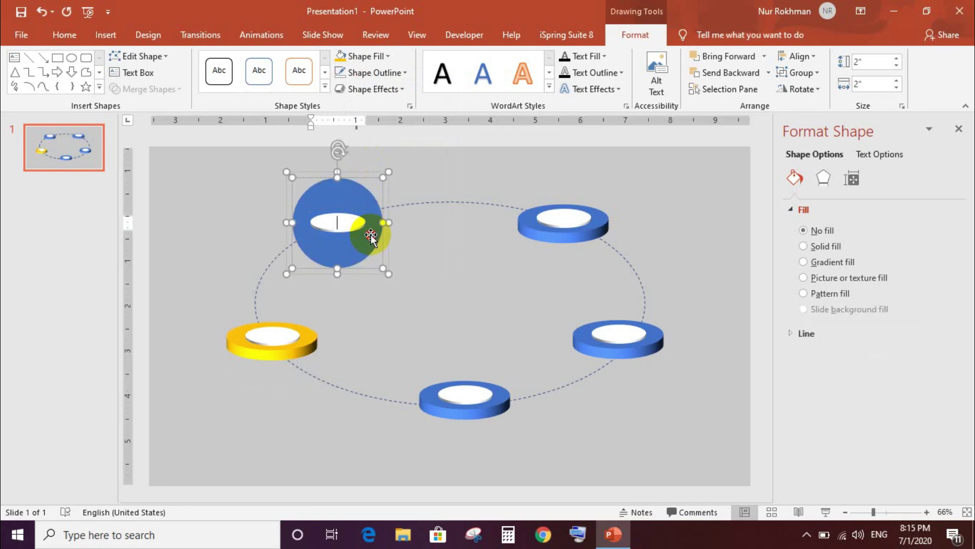
{"action": "left_click", "coordinate": [370, 240]}
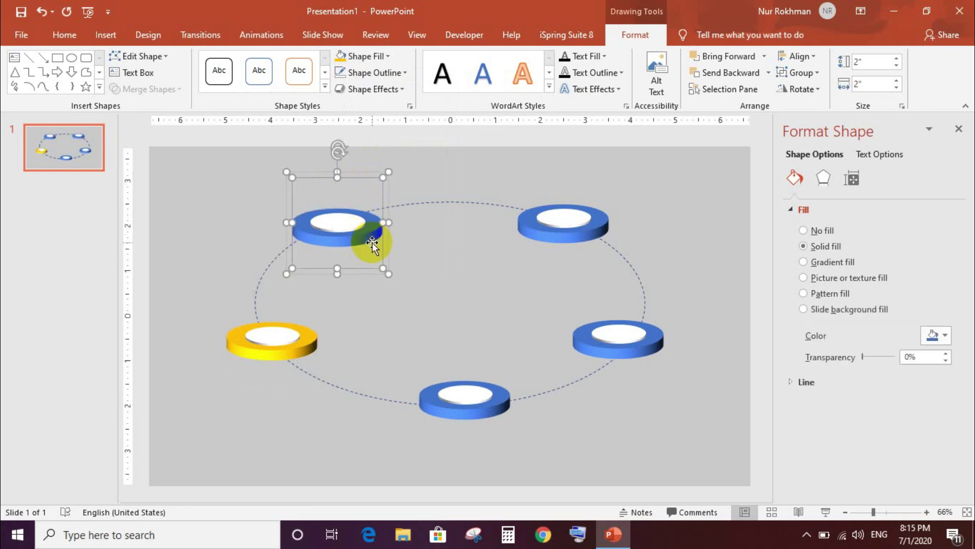
{"action": "left_click", "coordinate": [388, 57]}
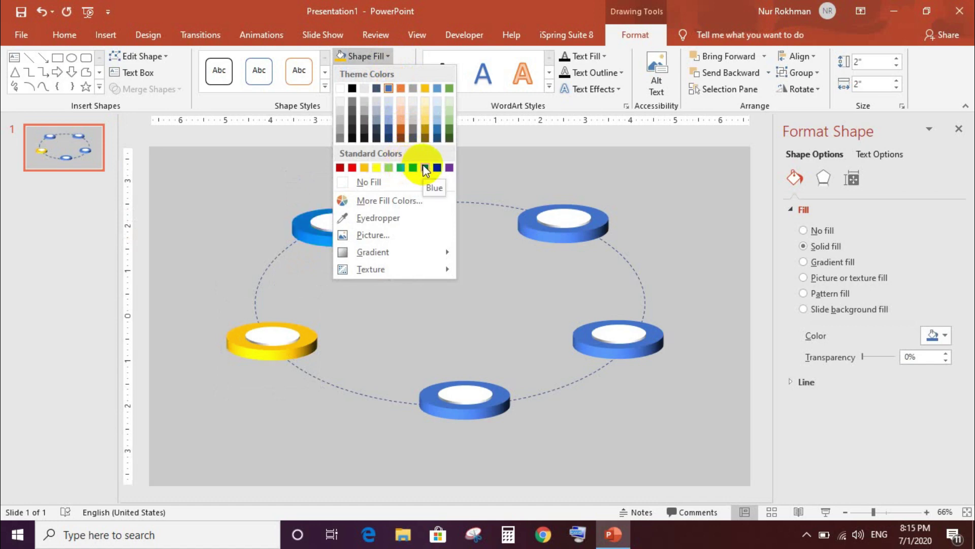
{"action": "left_click", "coordinate": [449, 167]}
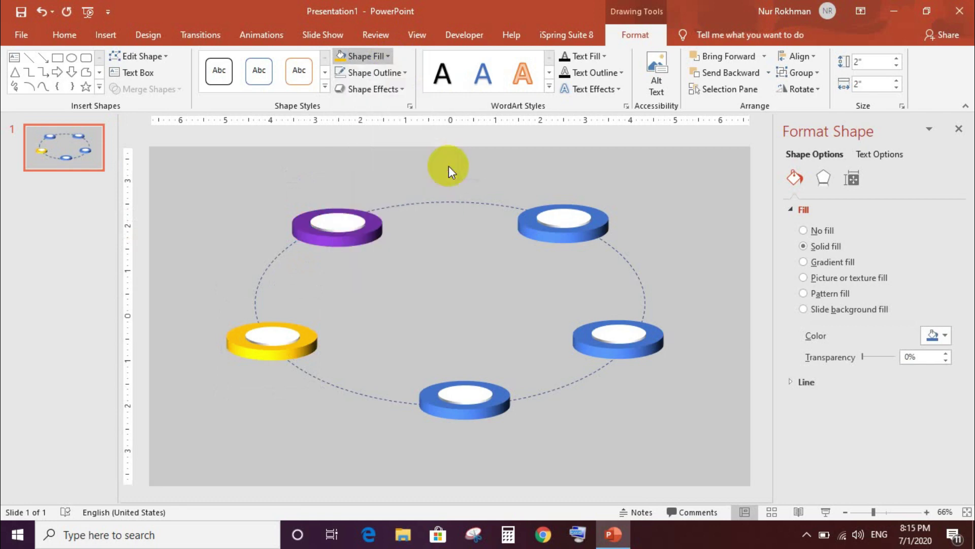
- Select the top-right disc and bring up its Shape Fill colour choices
{"action": "left_click", "coordinate": [537, 236]}
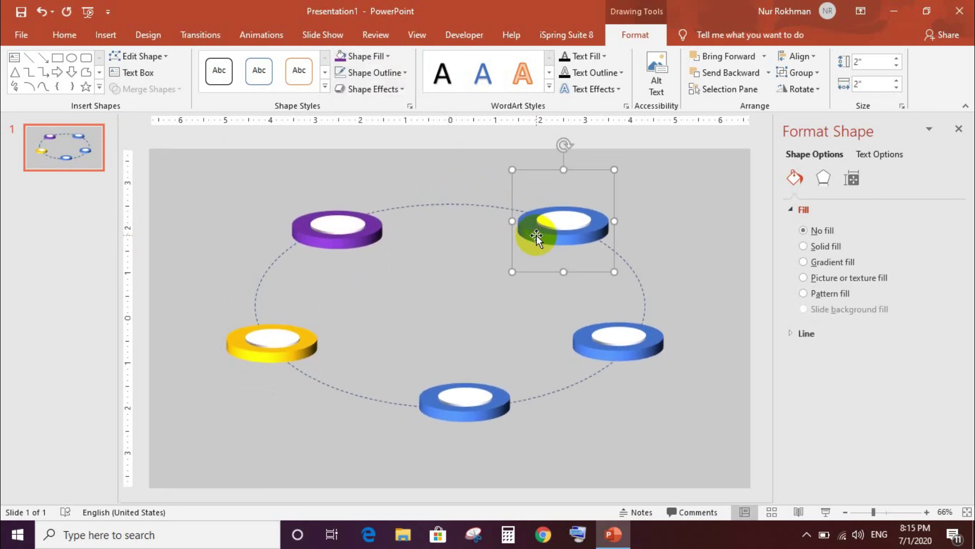
{"action": "left_click", "coordinate": [536, 236]}
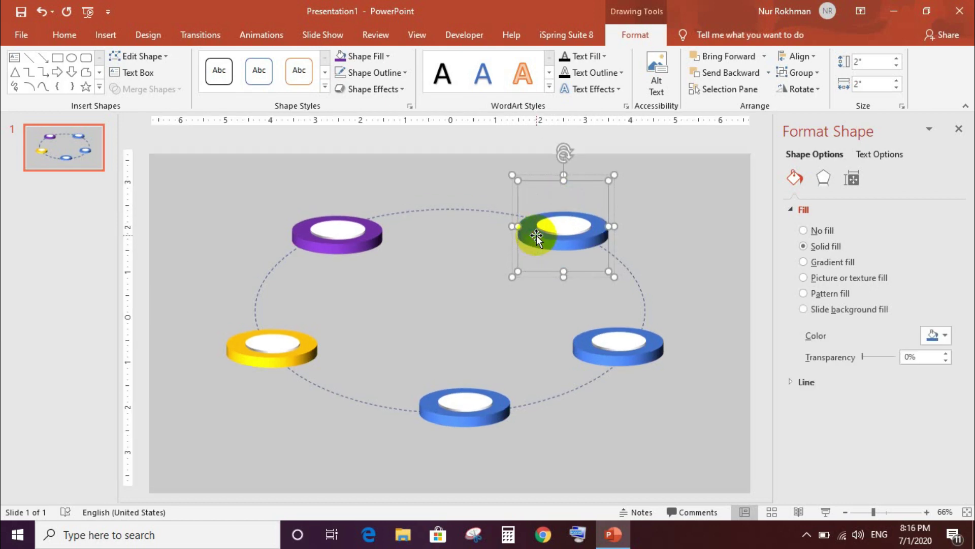
{"action": "left_click", "coordinate": [369, 59]}
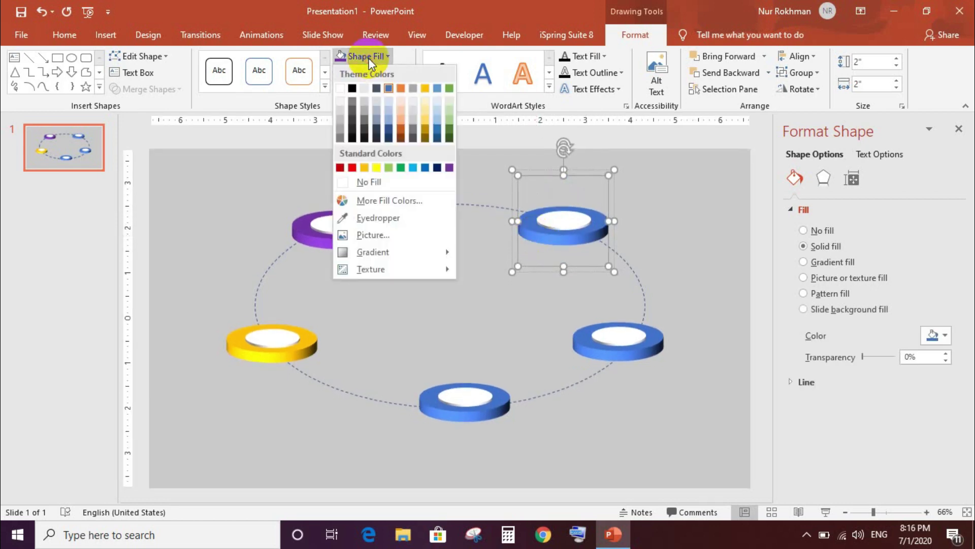
- Colour the top-right disc magenta using a Standard colour from More Fill Colors
{"action": "left_click", "coordinate": [367, 201]}
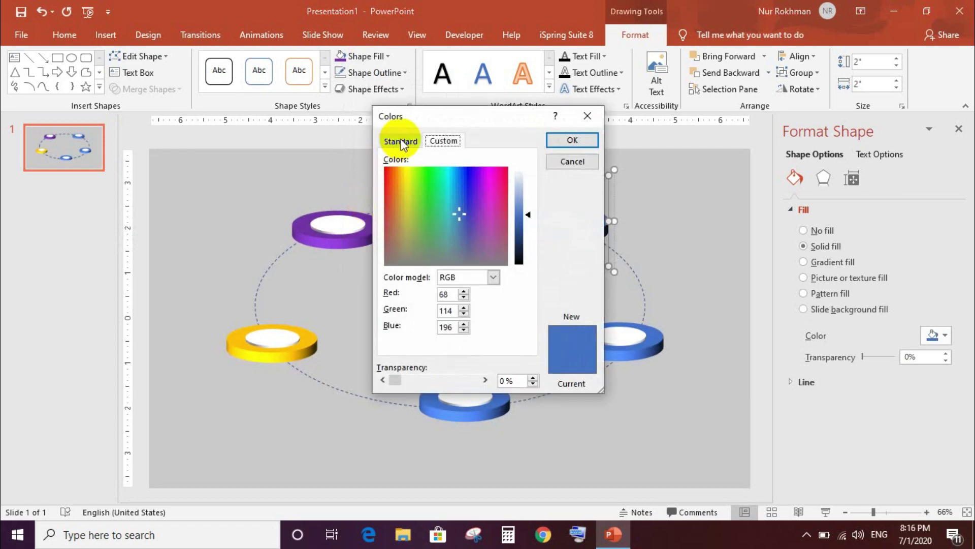
{"action": "left_click", "coordinate": [401, 141]}
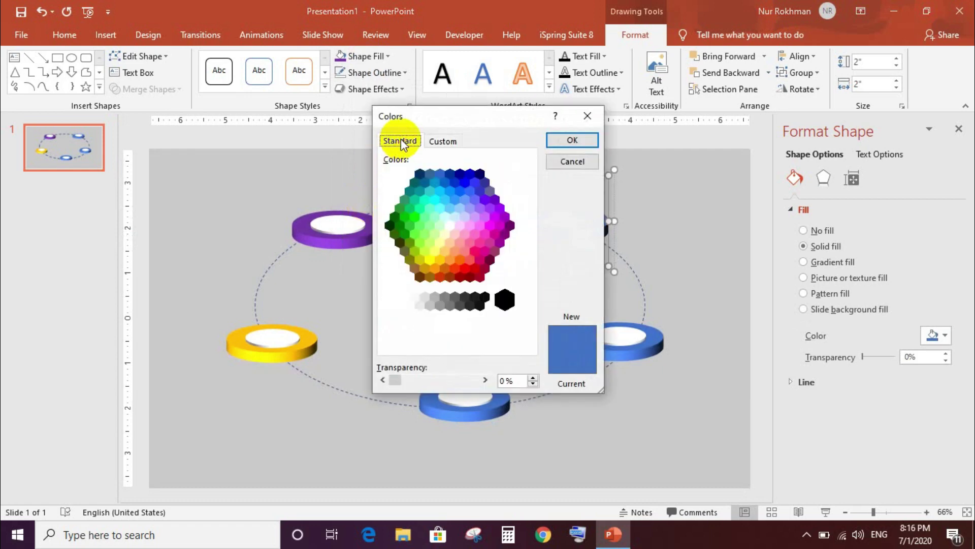
{"action": "left_click", "coordinate": [485, 234]}
{"action": "left_click", "coordinate": [580, 142]}
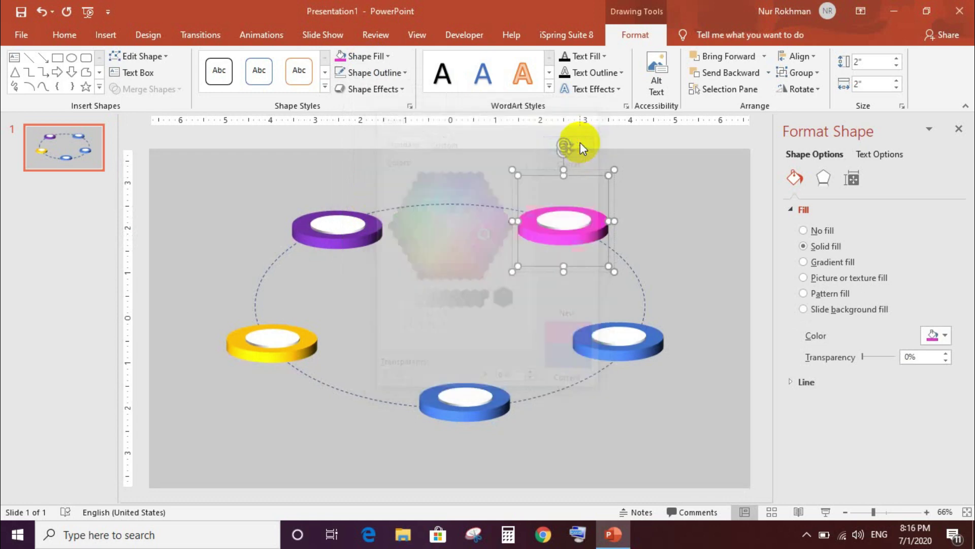
- Fill the right disc with green and deselect it
{"action": "left_click", "coordinate": [649, 352]}
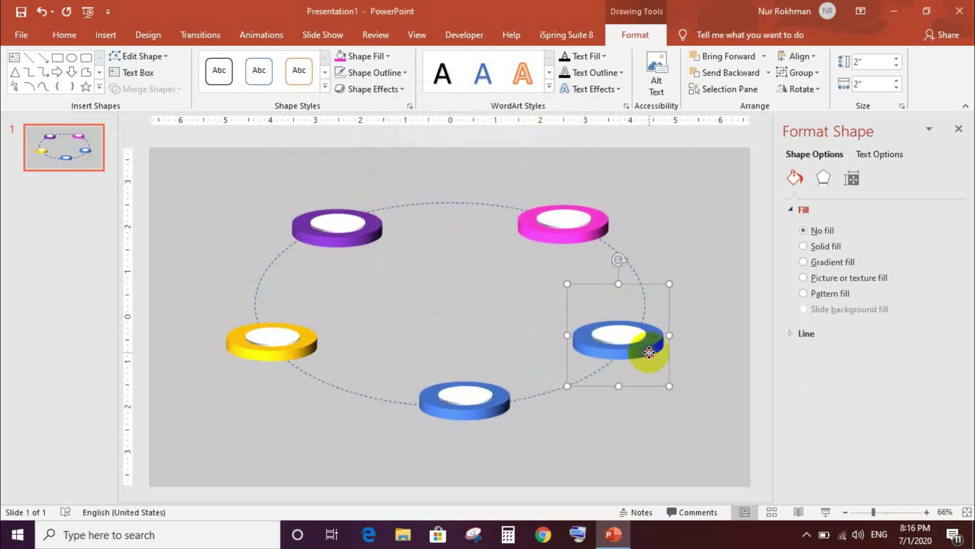
{"action": "key", "text": "Escape"}
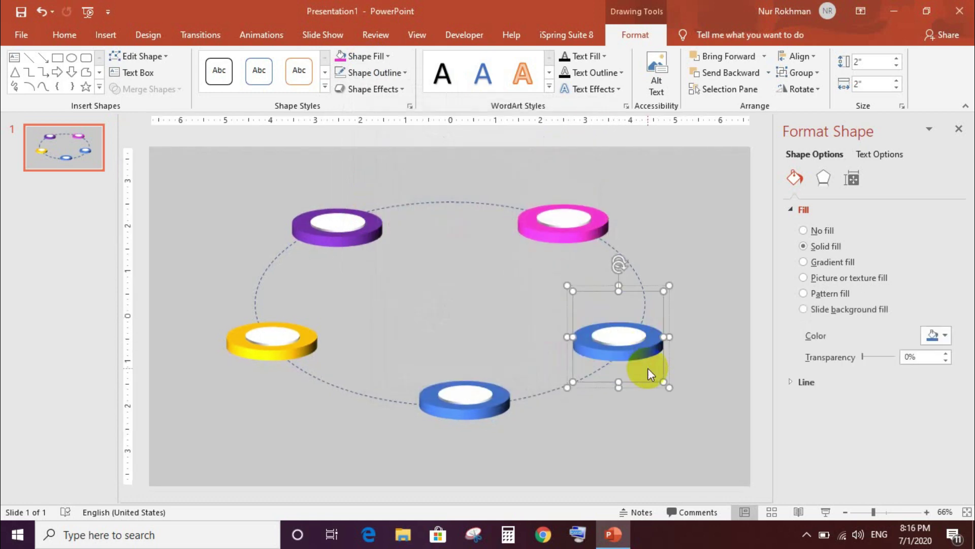
{"action": "left_click", "coordinate": [366, 57]}
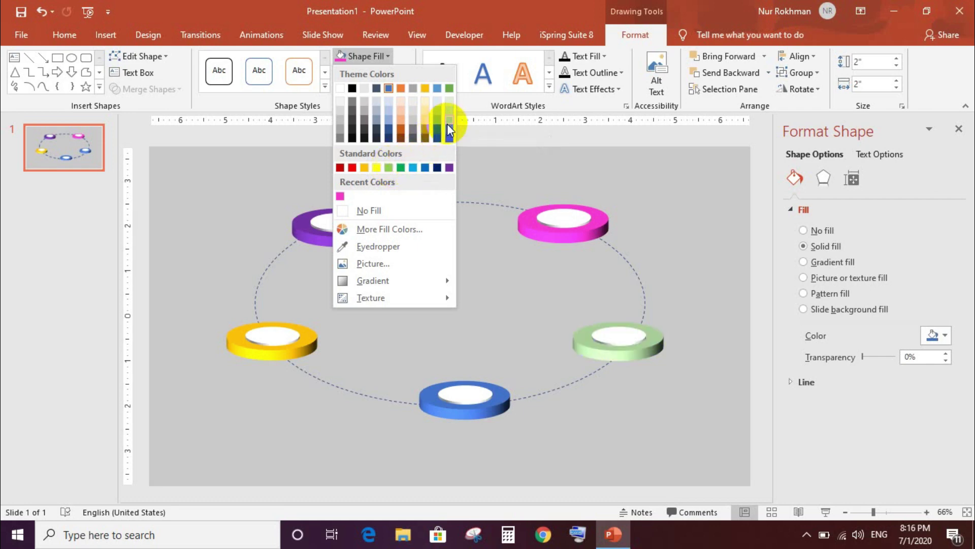
{"action": "left_click", "coordinate": [399, 166]}
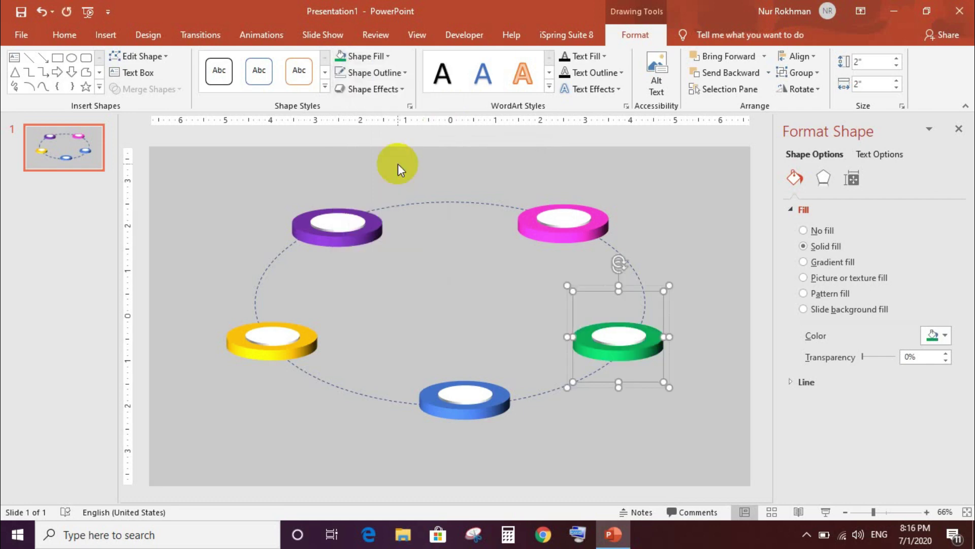
{"action": "left_click", "coordinate": [589, 438]}
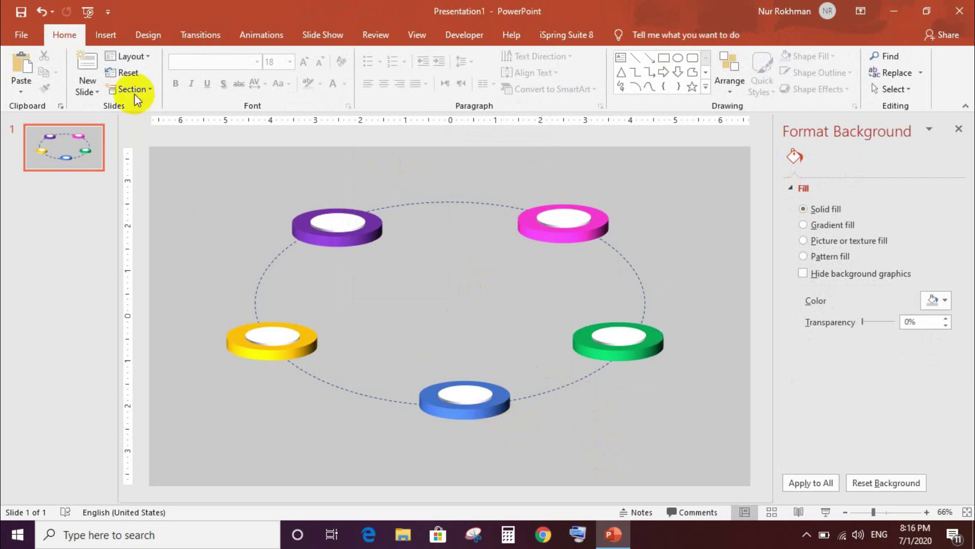
- Insert five Analytics icons: line chart, target, stopwatch, hourglass and lightbulb
{"action": "left_click", "coordinate": [109, 38]}
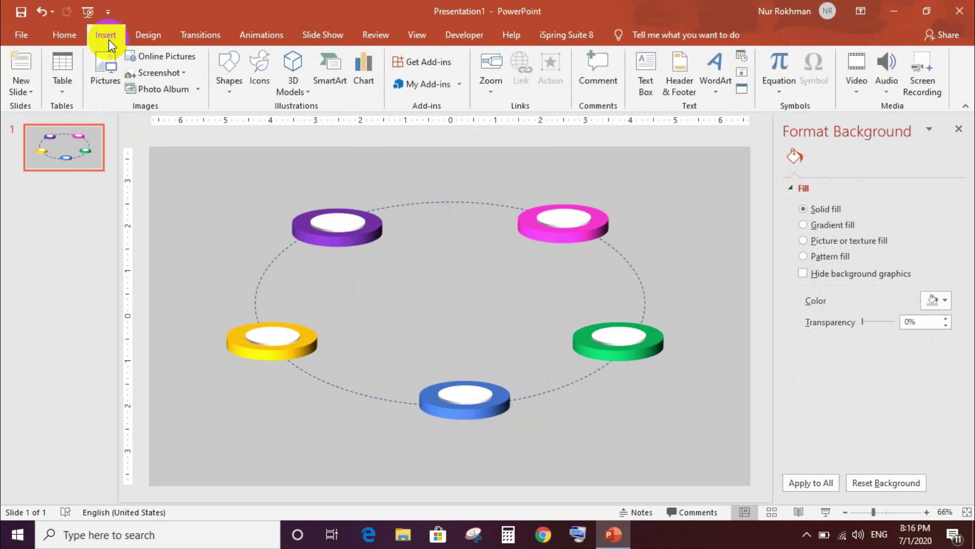
{"action": "left_click", "coordinate": [251, 86]}
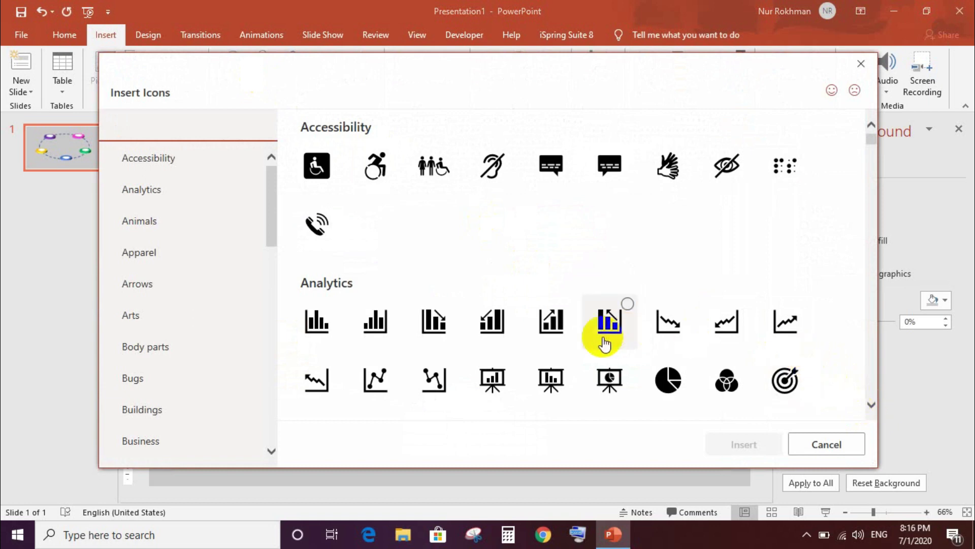
{"action": "mouse_move", "coordinate": [376, 379]}
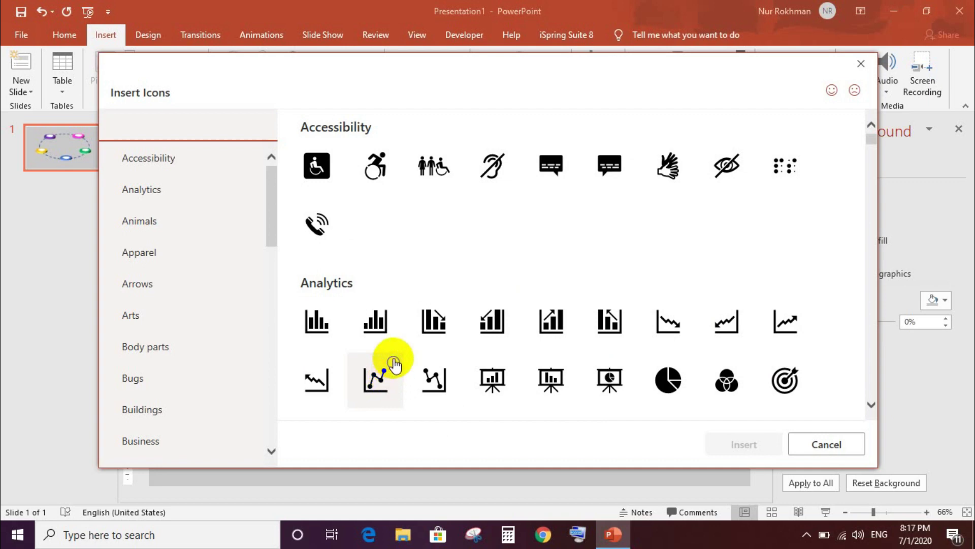
{"action": "left_click", "coordinate": [394, 366]}
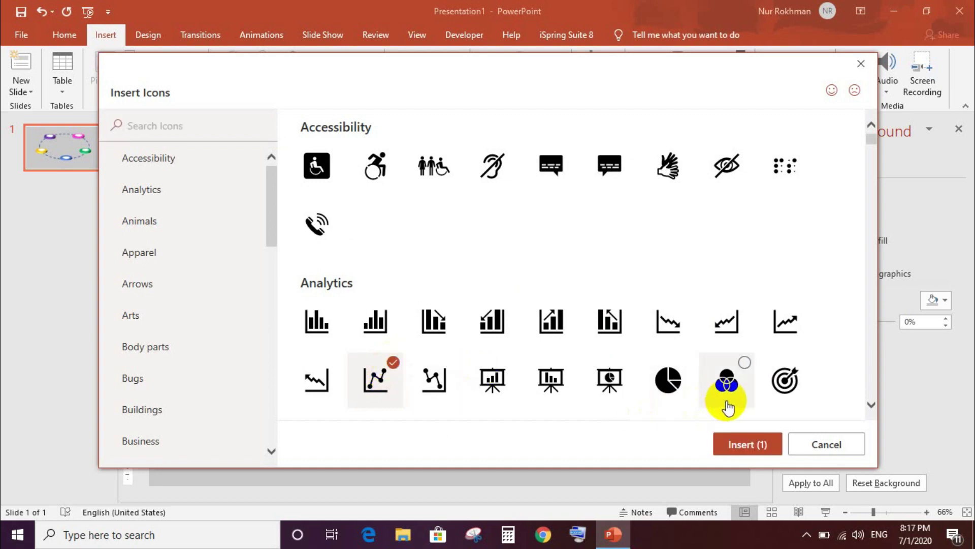
{"action": "left_click", "coordinate": [784, 389]}
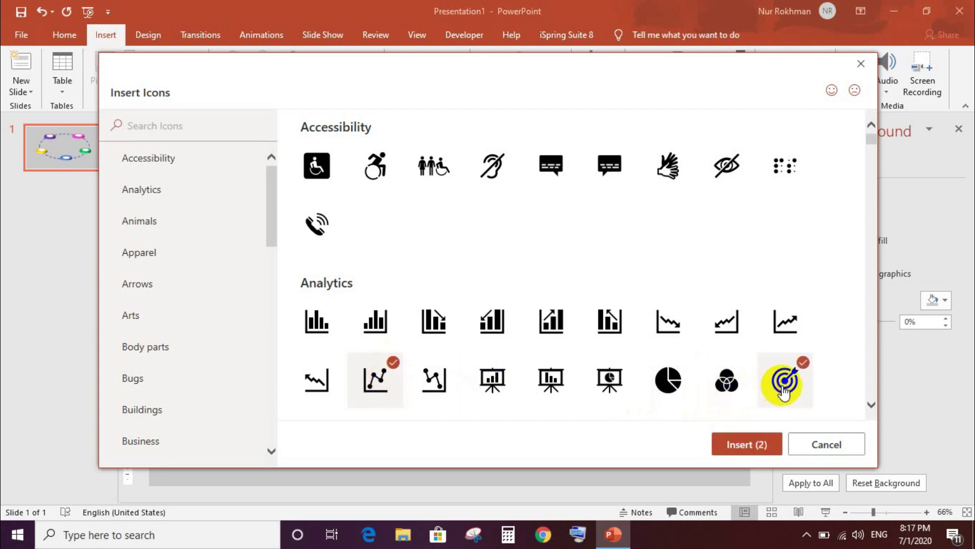
{"action": "left_click", "coordinate": [871, 405]}
{"action": "left_click", "coordinate": [872, 404]}
{"action": "left_click", "coordinate": [873, 404]}
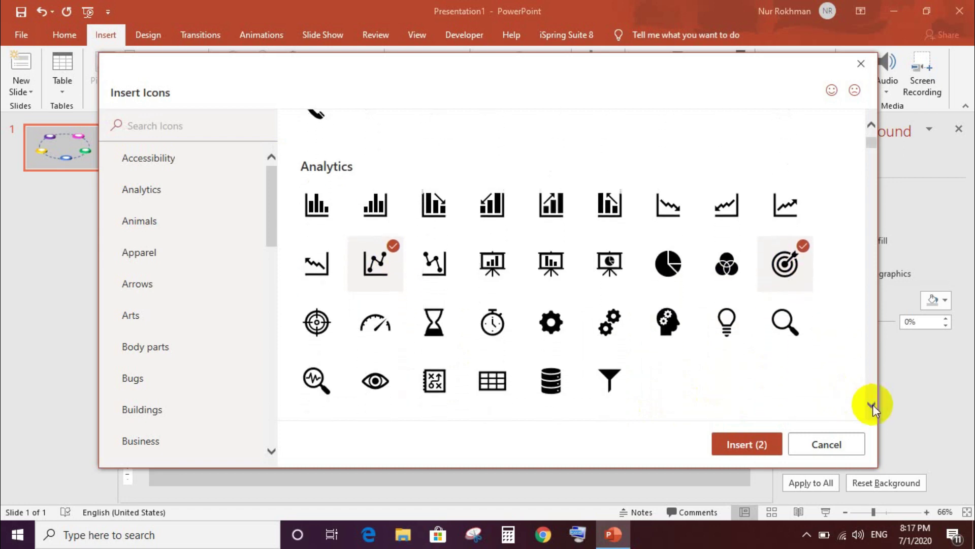
{"action": "left_click", "coordinate": [495, 332]}
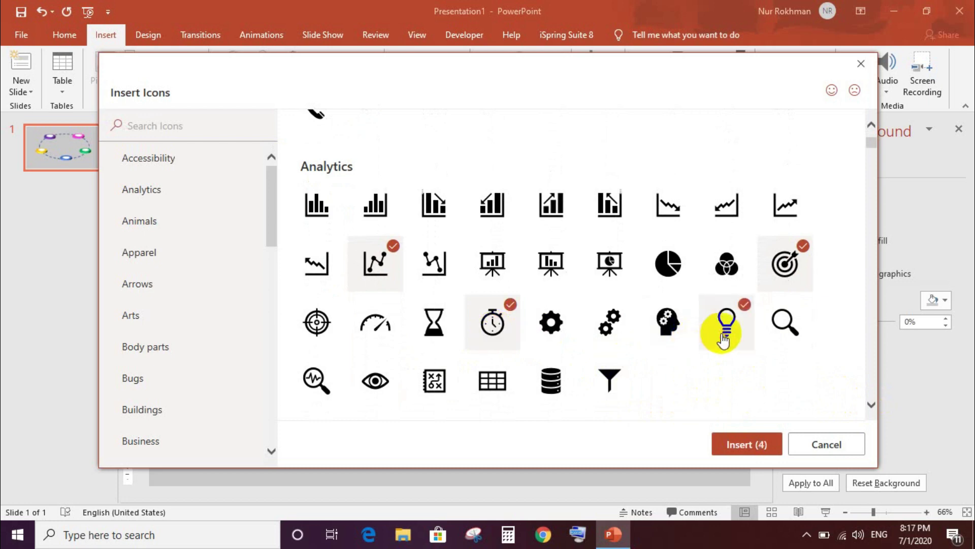
{"action": "scroll", "coordinate": [724, 340], "scroll_direction": "down", "scroll_amount": 3}
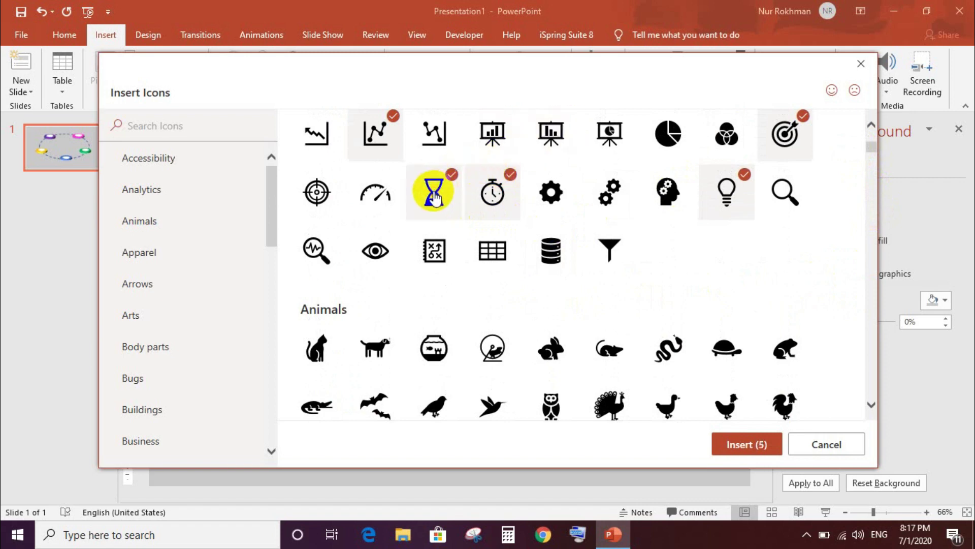
{"action": "left_click", "coordinate": [741, 444]}
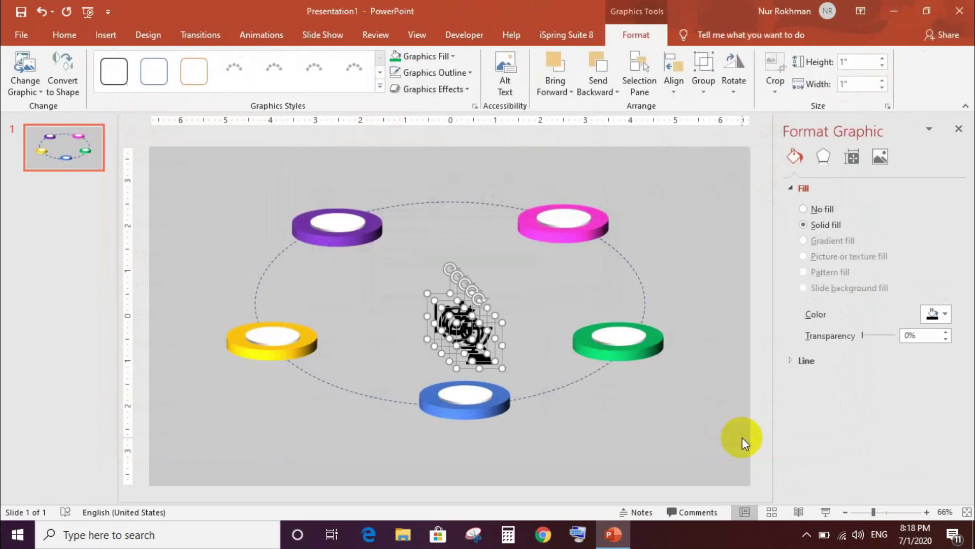
- Move the hourglass to purple, lightbulb to blue, stopwatch to yellow, target to green, chart to pink
{"action": "left_click", "coordinate": [590, 431]}
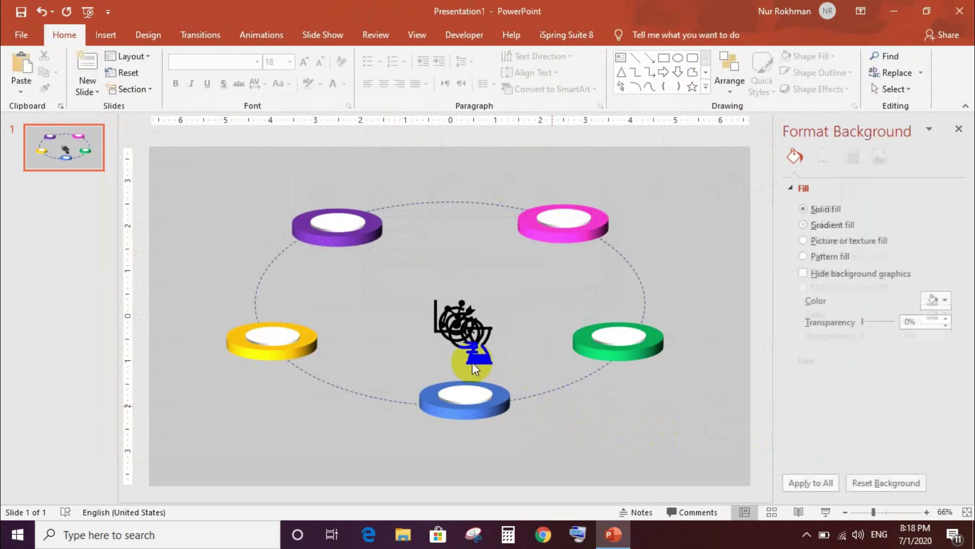
{"action": "left_click", "coordinate": [474, 346]}
{"action": "left_click_drag", "start_coordinate": [474, 346], "coordinate": [333, 210]}
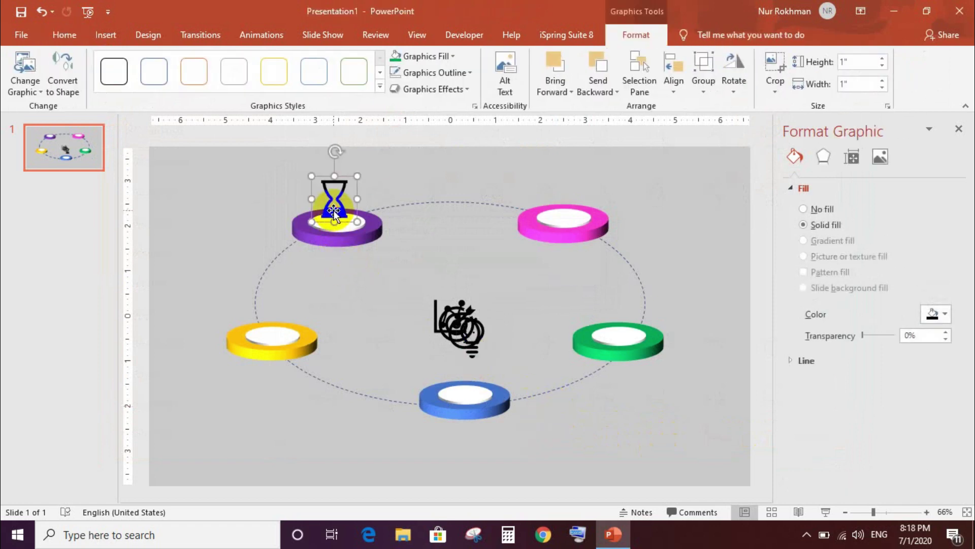
{"action": "left_click", "coordinate": [470, 330]}
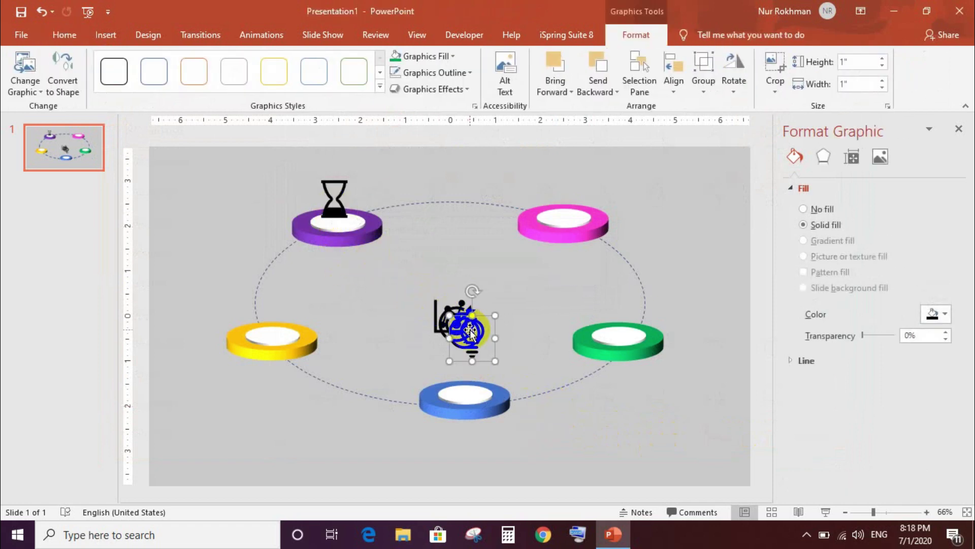
{"action": "mouse_move", "coordinate": [470, 330]}
{"action": "left_mouse_down"}
{"action": "mouse_move", "coordinate": [476, 352]}
{"action": "mouse_move", "coordinate": [461, 372]}
{"action": "left_mouse_up"}
{"action": "left_click", "coordinate": [451, 319]}
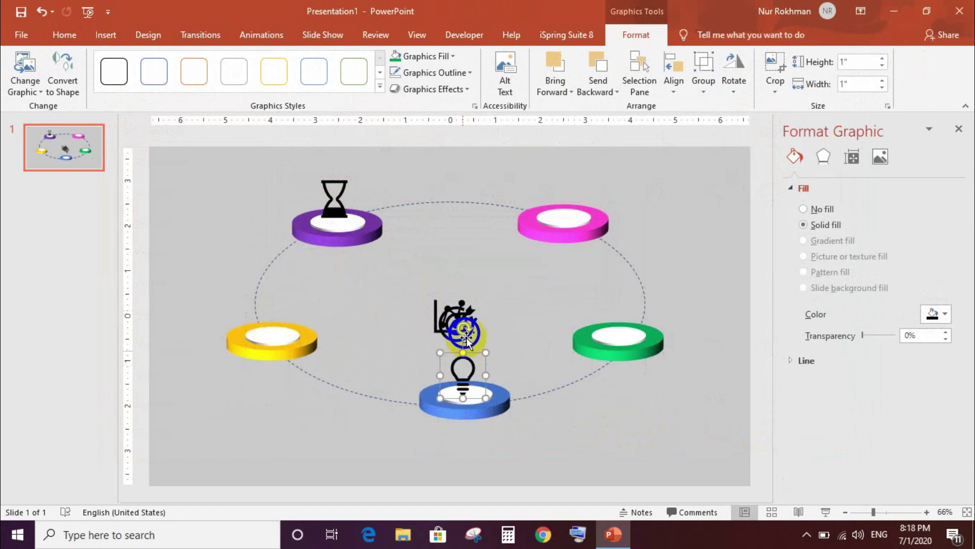
{"action": "left_click_drag", "start_coordinate": [449, 319], "coordinate": [258, 303]}
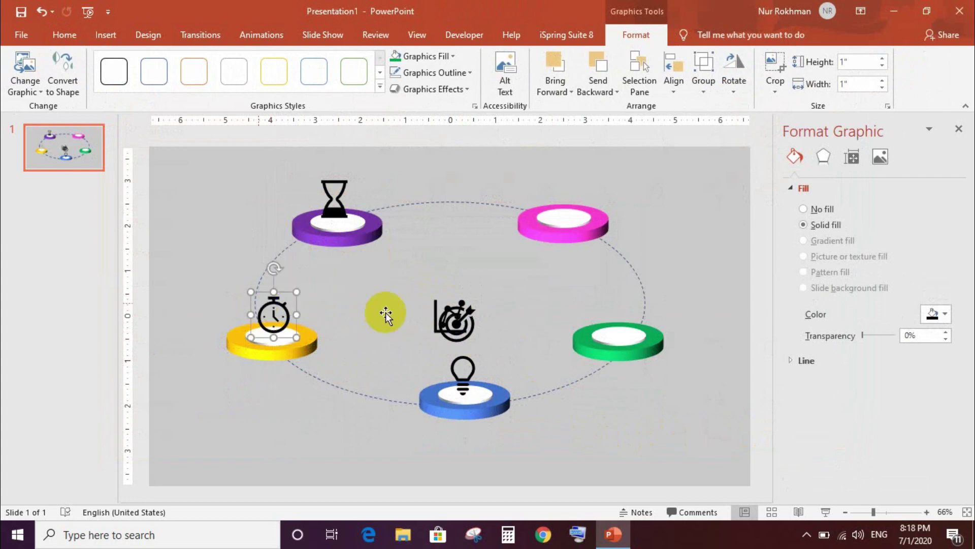
{"action": "left_click", "coordinate": [447, 323]}
{"action": "mouse_move", "coordinate": [447, 323]}
{"action": "left_mouse_down"}
{"action": "mouse_move", "coordinate": [567, 216]}
{"action": "mouse_move", "coordinate": [557, 200]}
{"action": "mouse_move", "coordinate": [608, 316]}
{"action": "left_mouse_up"}
{"action": "mouse_move", "coordinate": [464, 312]}
{"action": "left_mouse_down"}
{"action": "mouse_move", "coordinate": [579, 188]}
{"action": "mouse_move", "coordinate": [579, 199]}
{"action": "left_mouse_up"}
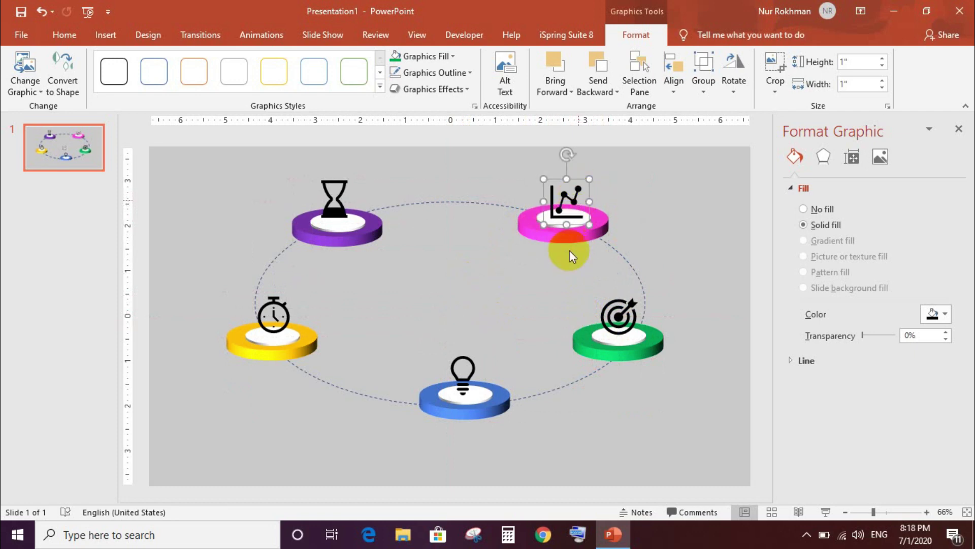
{"action": "left_click", "coordinate": [615, 416]}
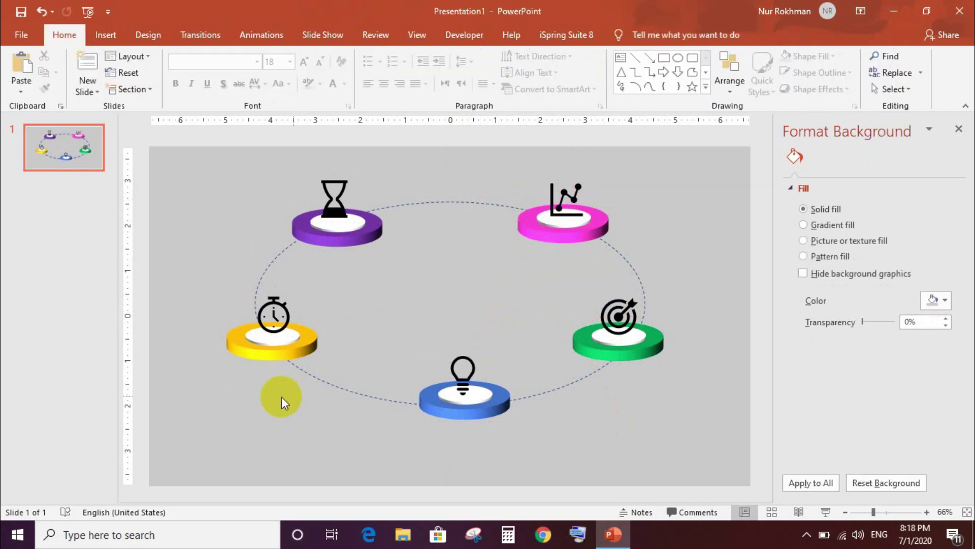
{"action": "left_click", "coordinate": [268, 314]}
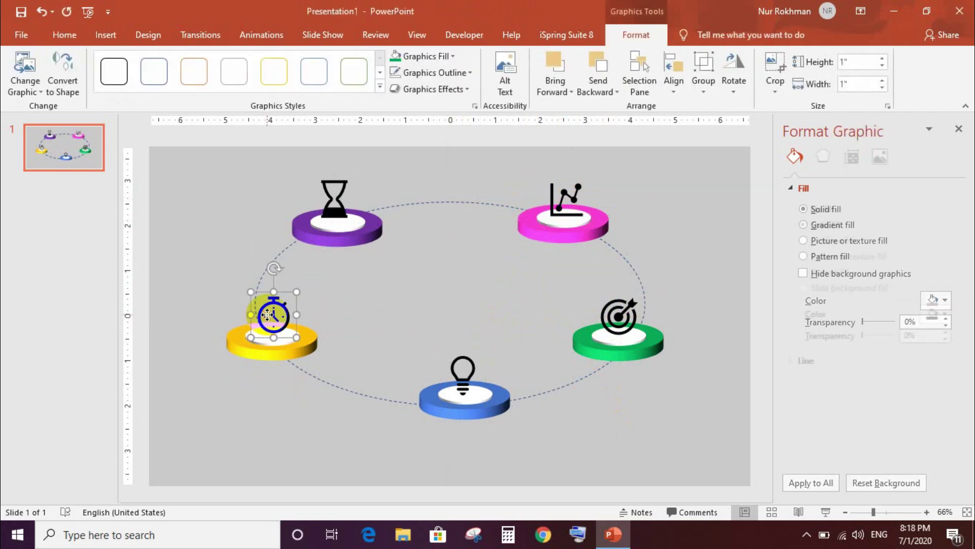
{"action": "left_click", "coordinate": [307, 344]}
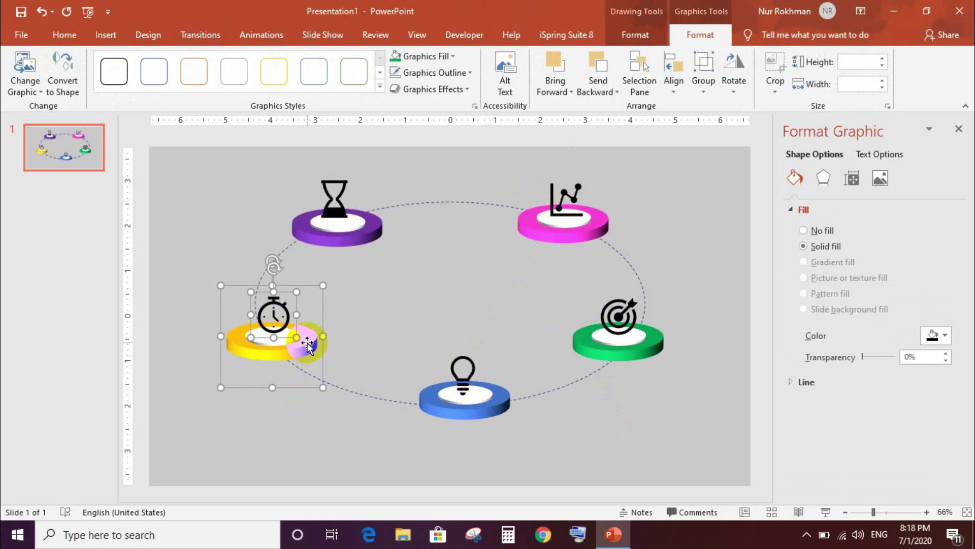
{"action": "left_click", "coordinate": [335, 182]}
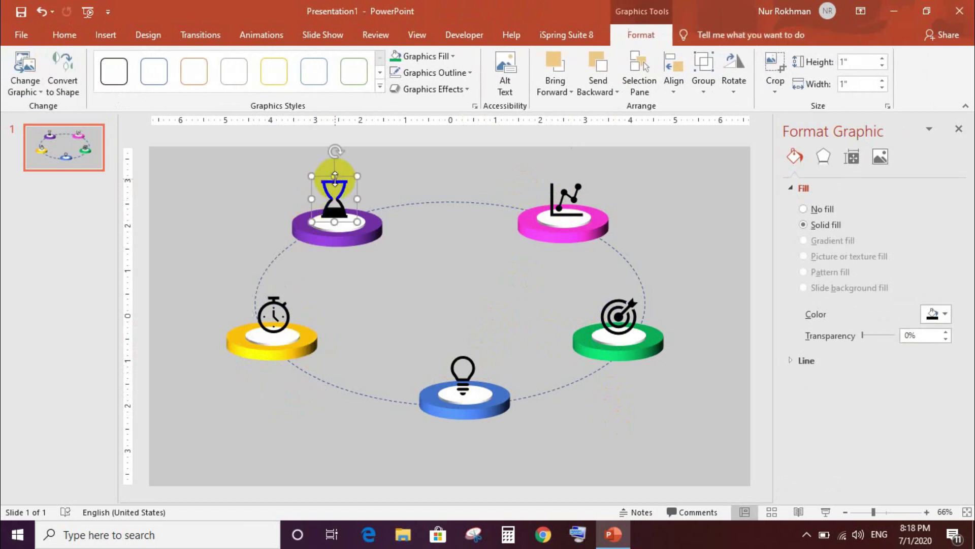
{"action": "left_click", "coordinate": [371, 230]}
{"action": "left_click", "coordinate": [563, 190]}
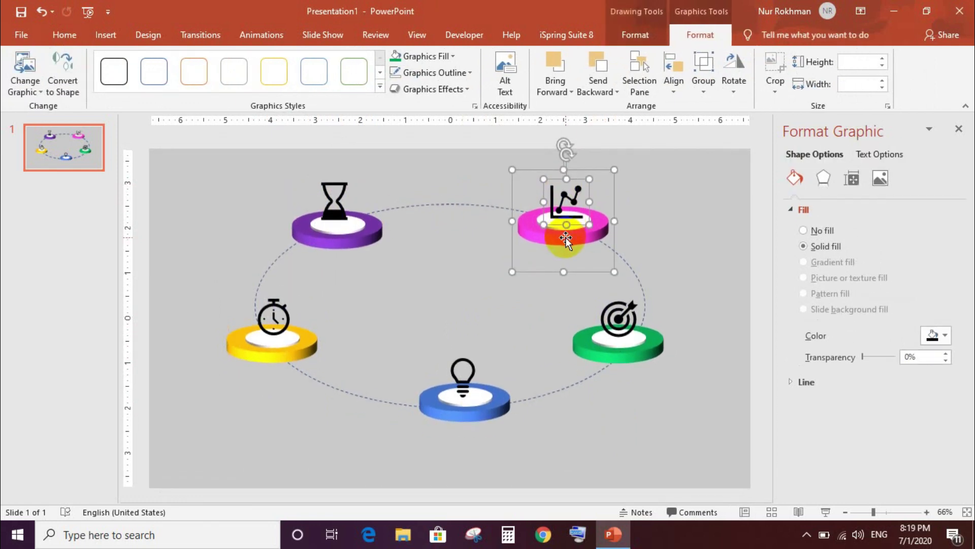
{"action": "left_click", "coordinate": [565, 237]}
{"action": "left_click", "coordinate": [629, 328]}
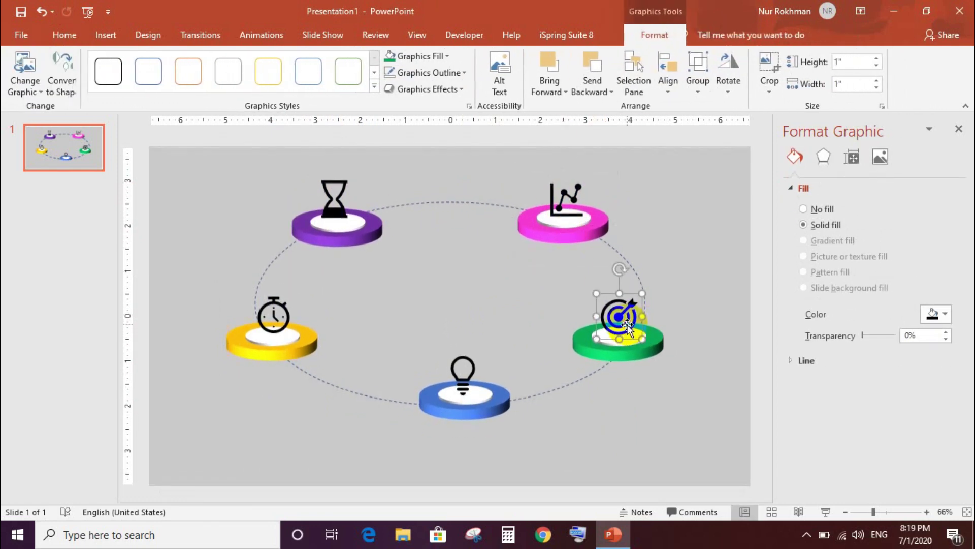
{"action": "left_click", "coordinate": [636, 350]}
{"action": "left_click", "coordinate": [636, 351]}
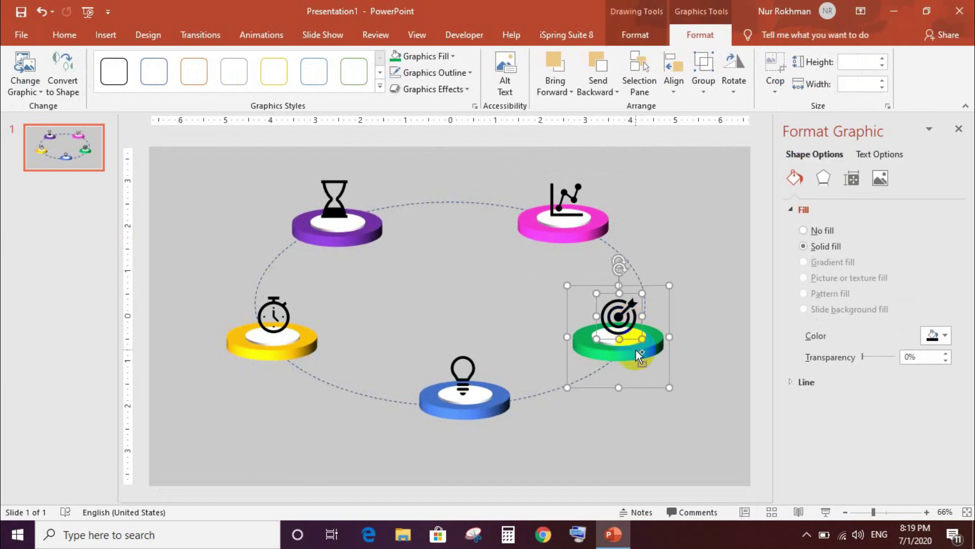
{"action": "left_click", "coordinate": [470, 367]}
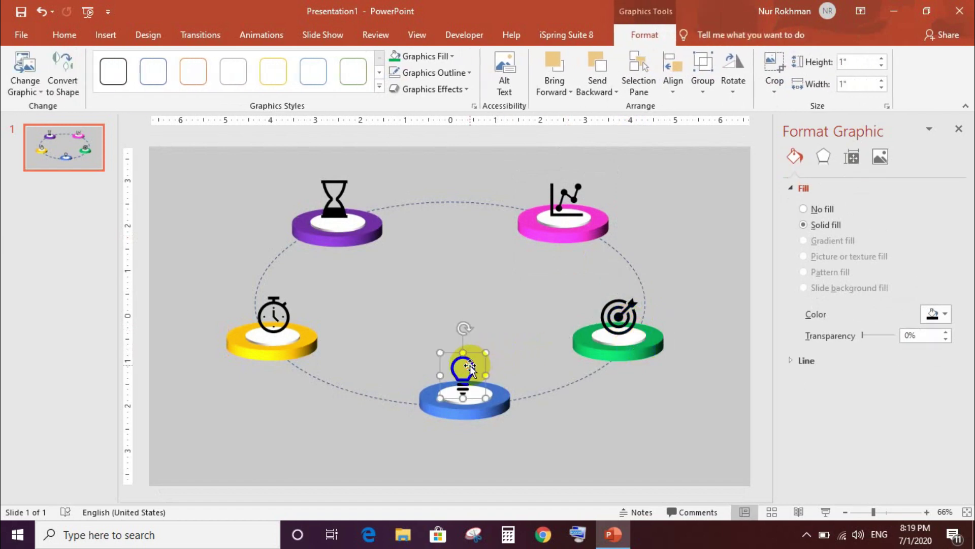
{"action": "left_click", "coordinate": [500, 399]}
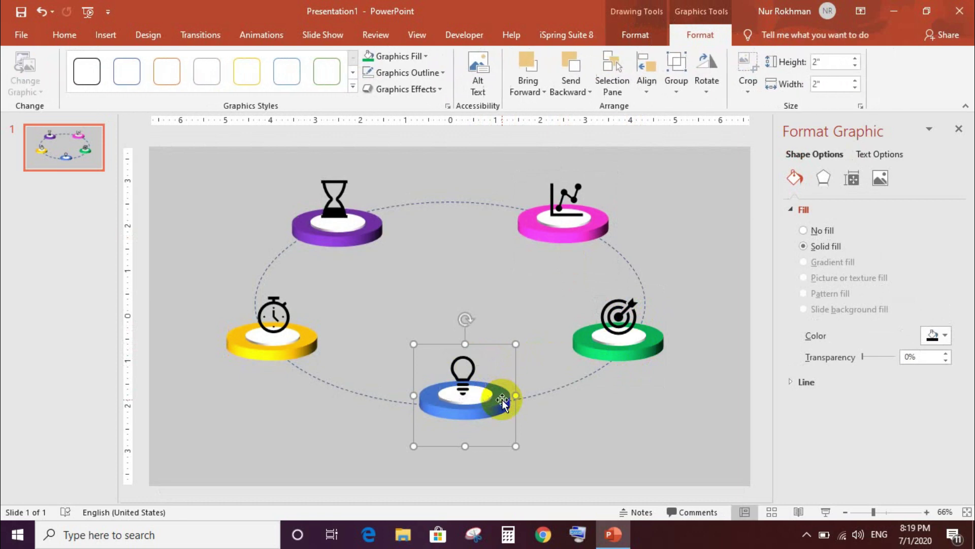
{"action": "left_click", "coordinate": [566, 428]}
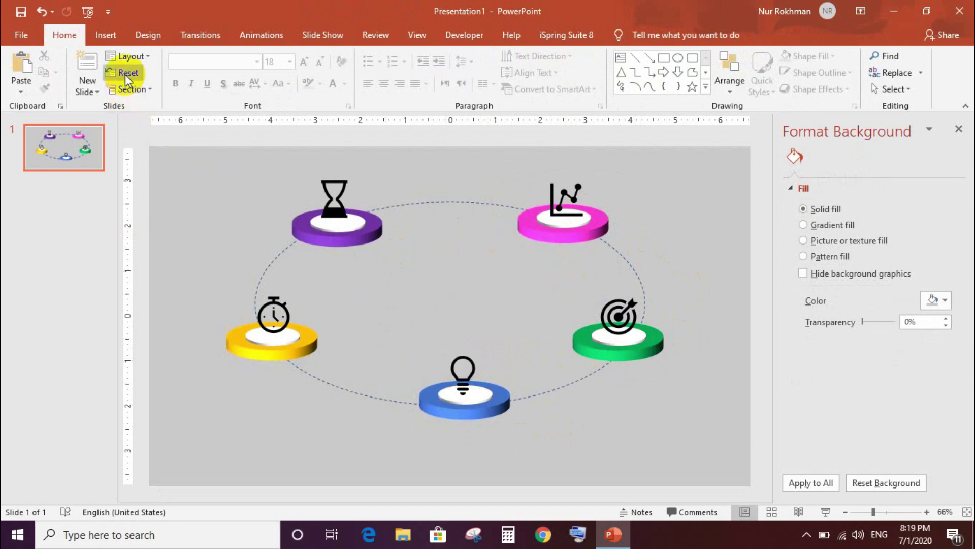
- Draw a 'Text 1' text box below the blue disc and show its Shape Fill colours
{"action": "left_click", "coordinate": [107, 36]}
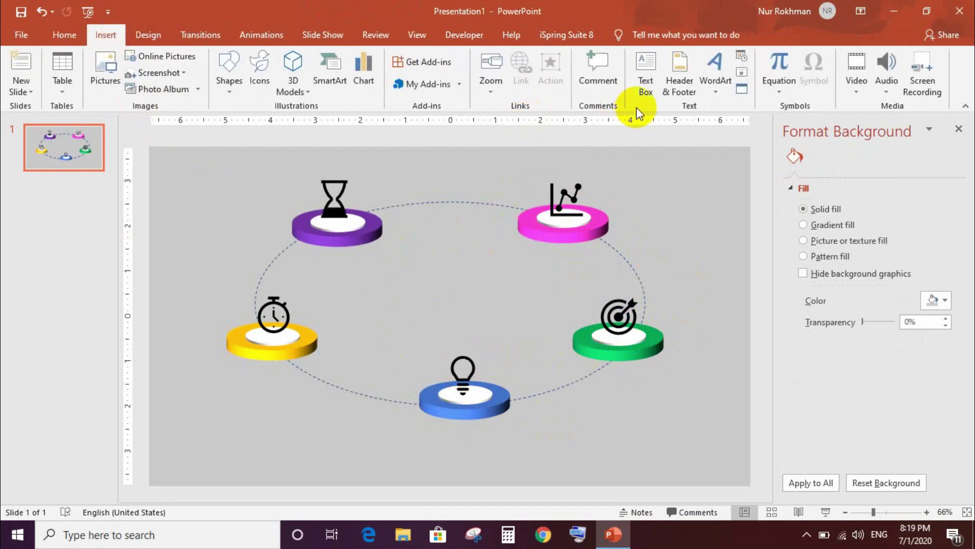
{"action": "left_click", "coordinate": [645, 91]}
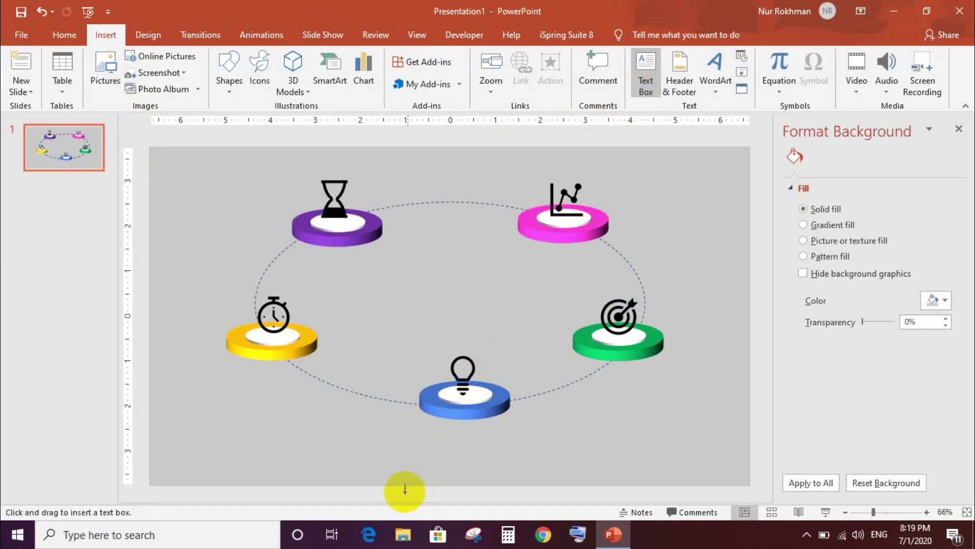
{"action": "left_click_drag", "start_coordinate": [405, 447], "coordinate": [526, 455]}
{"action": "type", "text": "Text 1"}
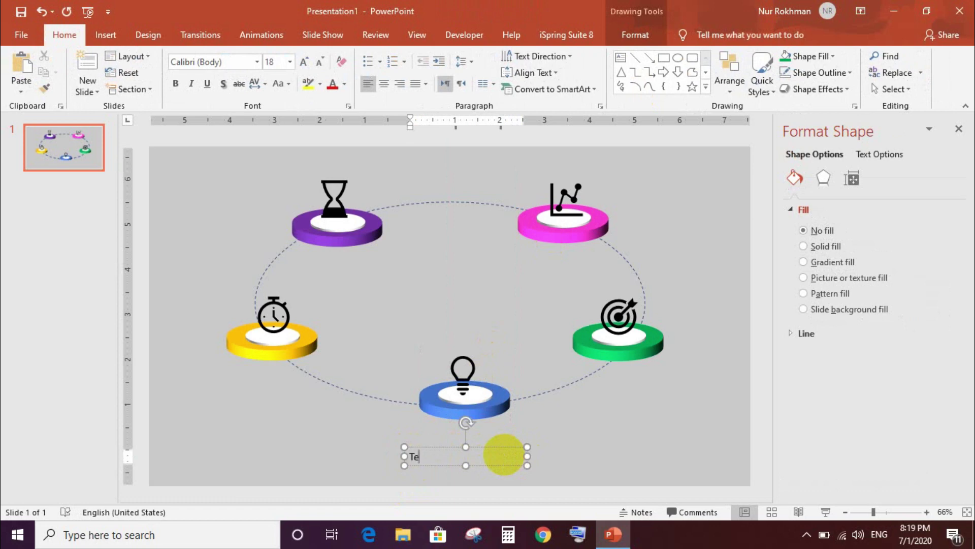
{"action": "left_click", "coordinate": [504, 456]}
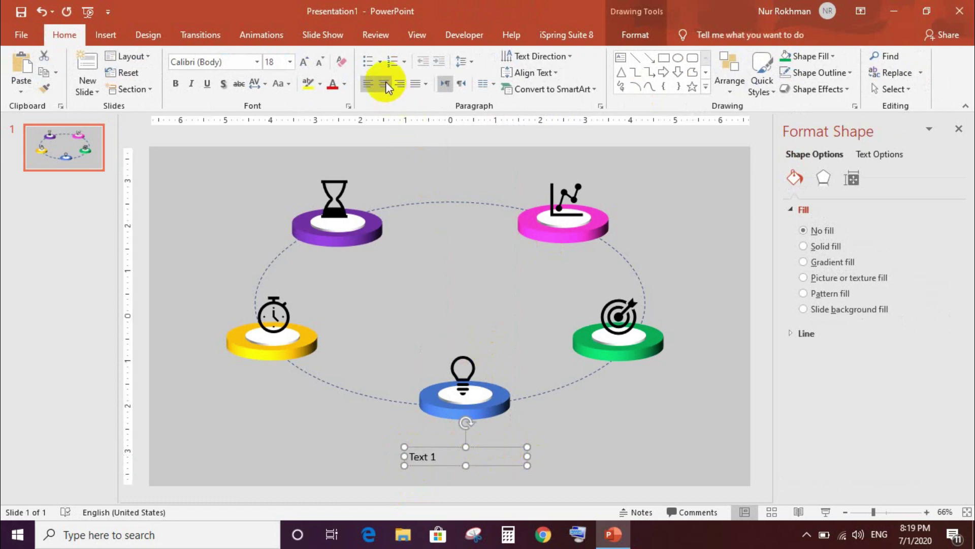
{"action": "left_click_drag", "start_coordinate": [490, 448], "coordinate": [490, 443]}
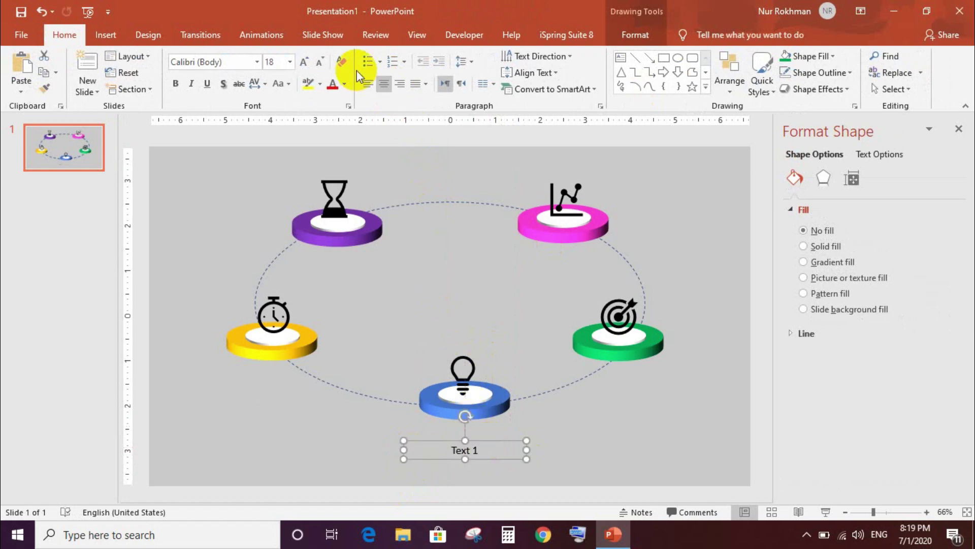
{"action": "left_click", "coordinate": [621, 37]}
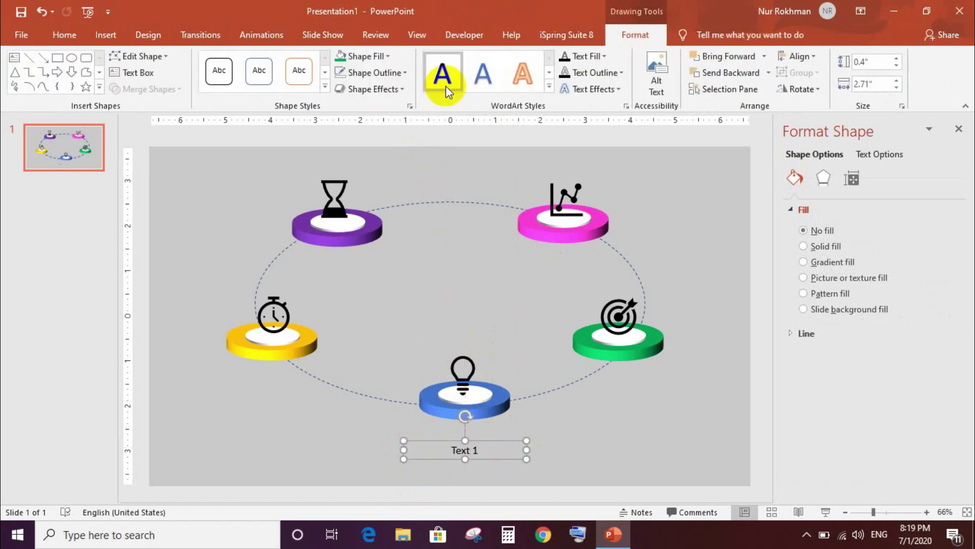
{"action": "left_click", "coordinate": [389, 57]}
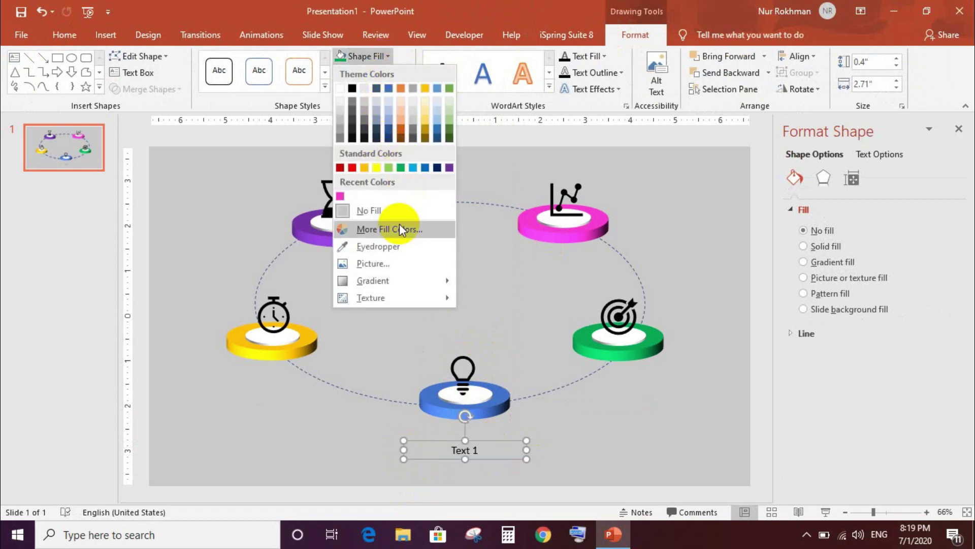
- Eyedrop the blue disc's colour into the Text 1 box and make its text white and bold
{"action": "left_click", "coordinate": [397, 248]}
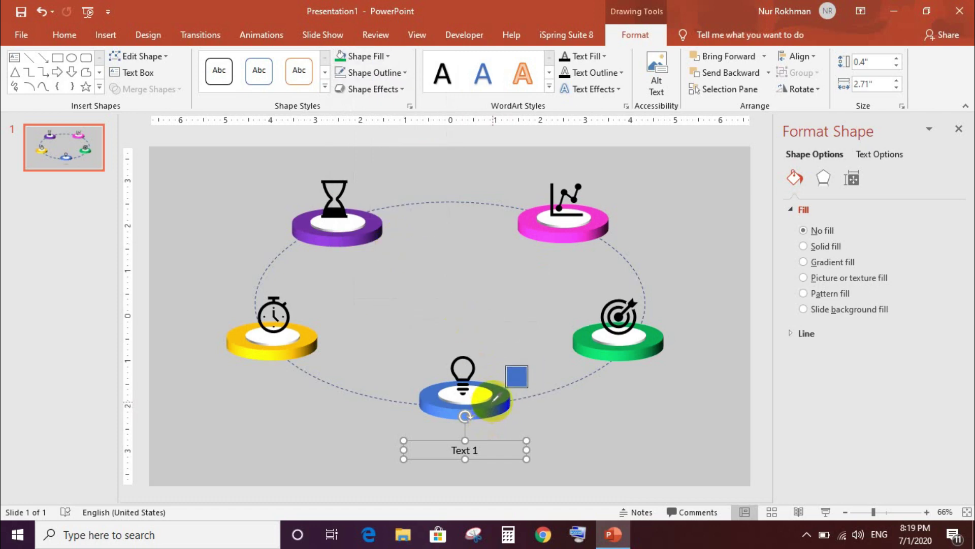
{"action": "left_click", "coordinate": [493, 400]}
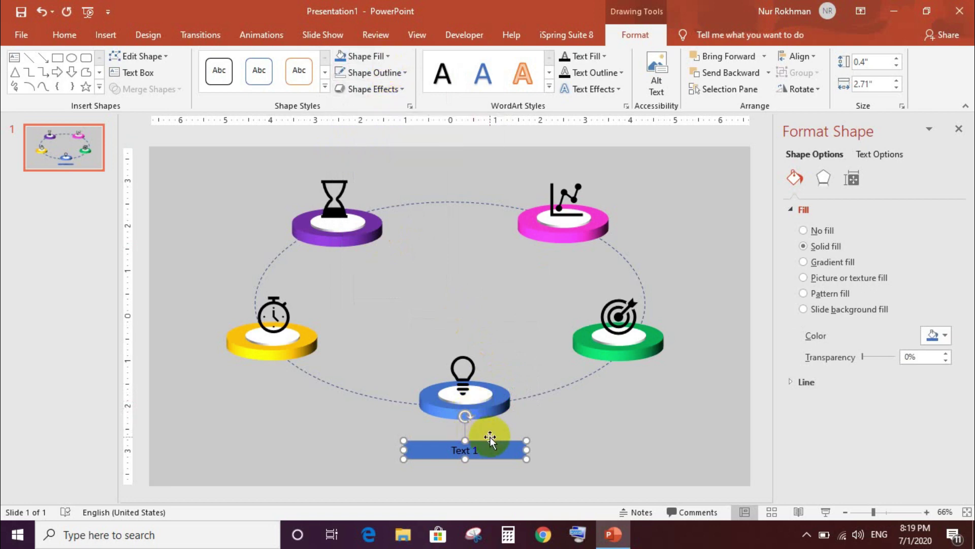
{"action": "left_click", "coordinate": [592, 57]}
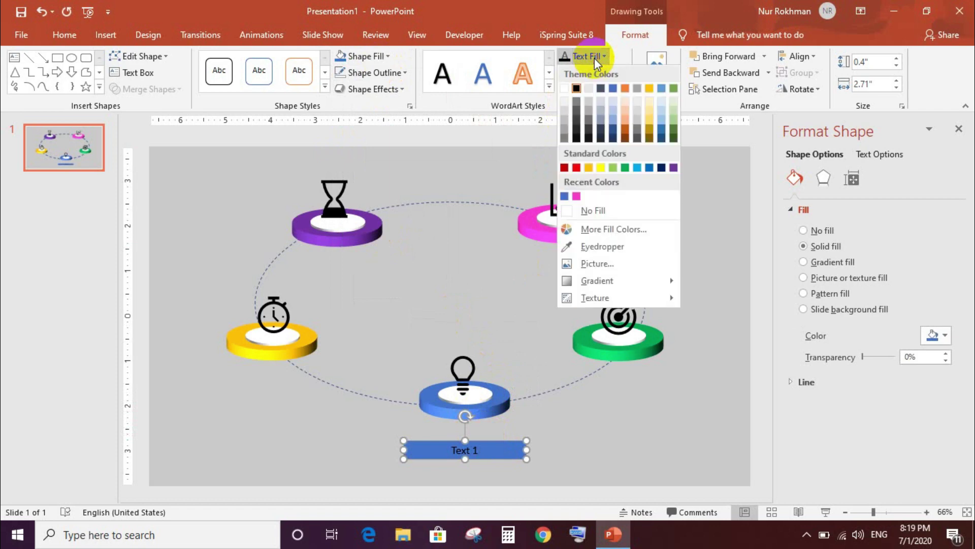
{"action": "left_click", "coordinate": [565, 87]}
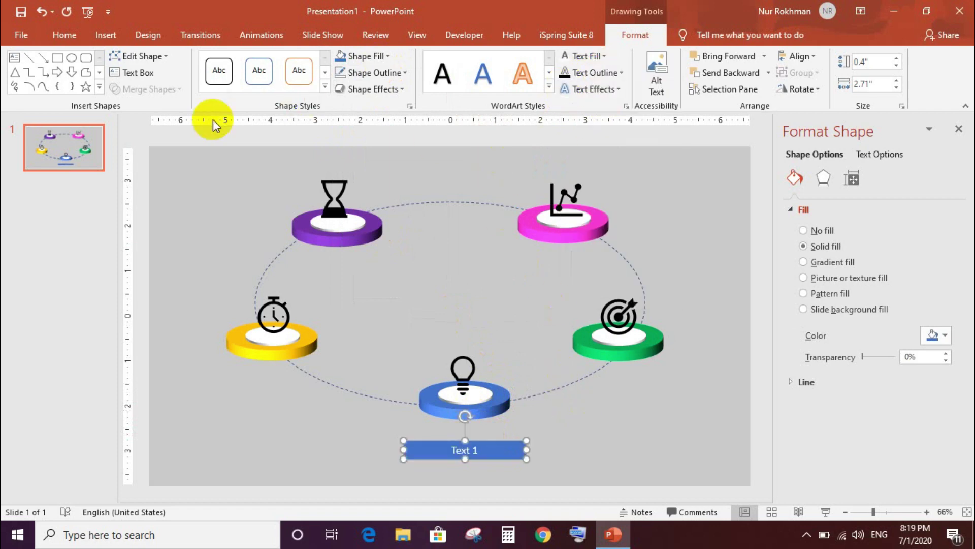
{"action": "left_click", "coordinate": [56, 37]}
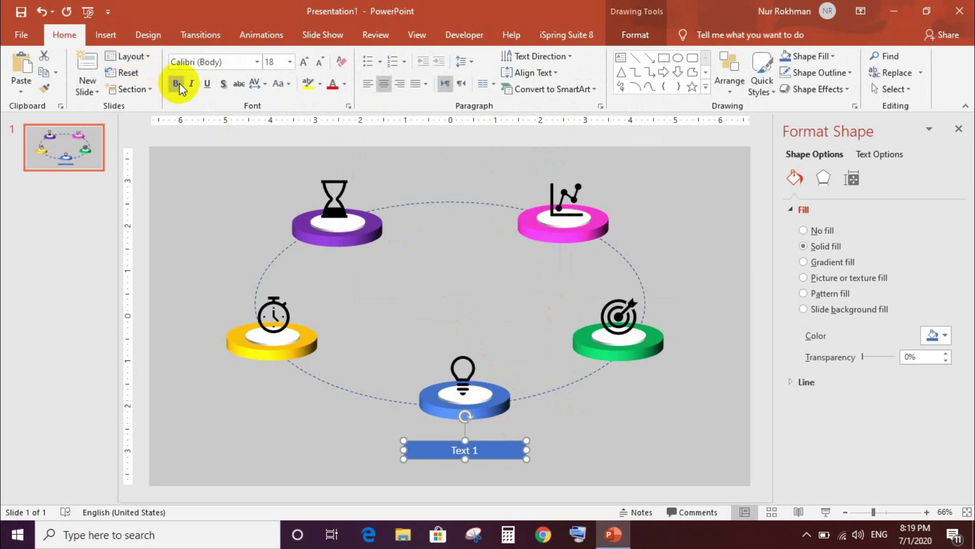
{"action": "left_click", "coordinate": [612, 451]}
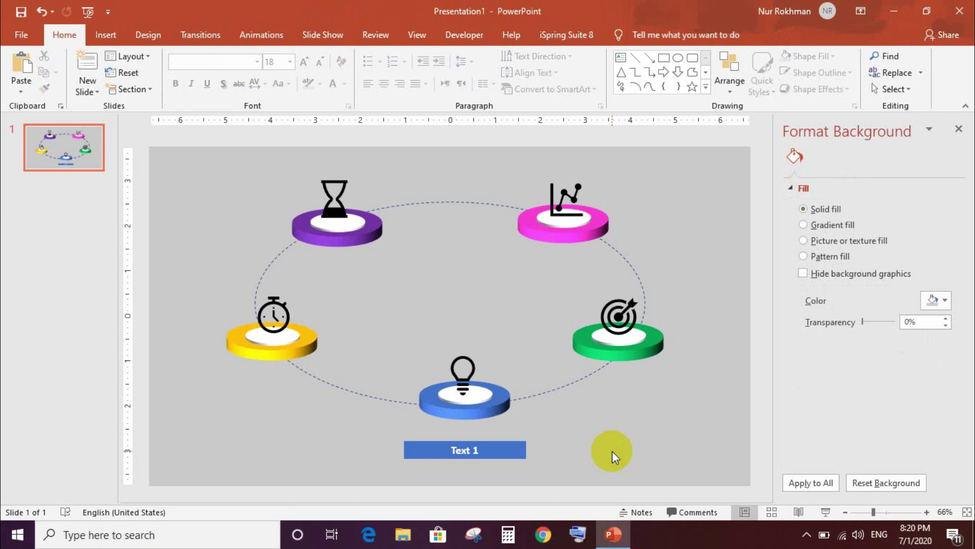
- Duplicate slide 1 from its thumbnail's right-click menu to create slide 2
{"action": "left_click", "coordinate": [45, 150]}
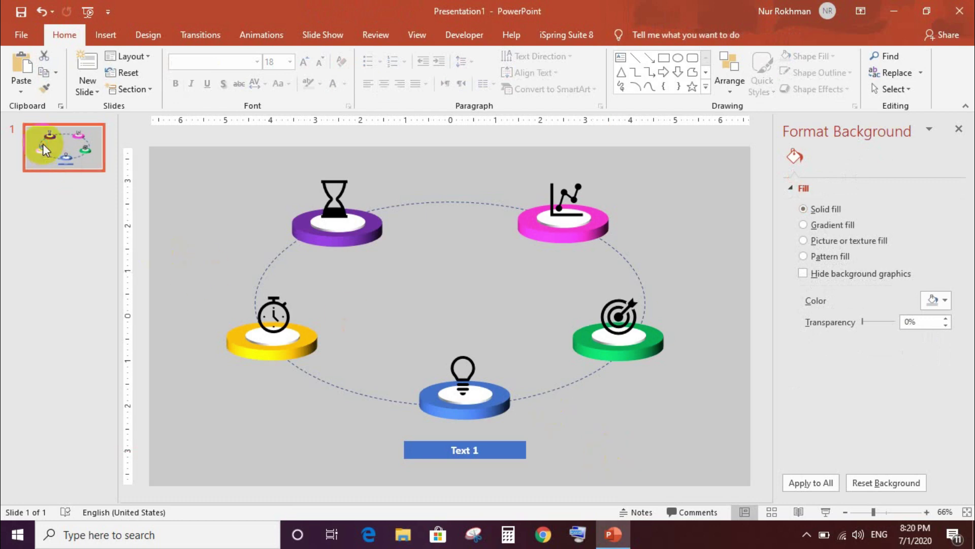
{"action": "right_click", "coordinate": [45, 149]}
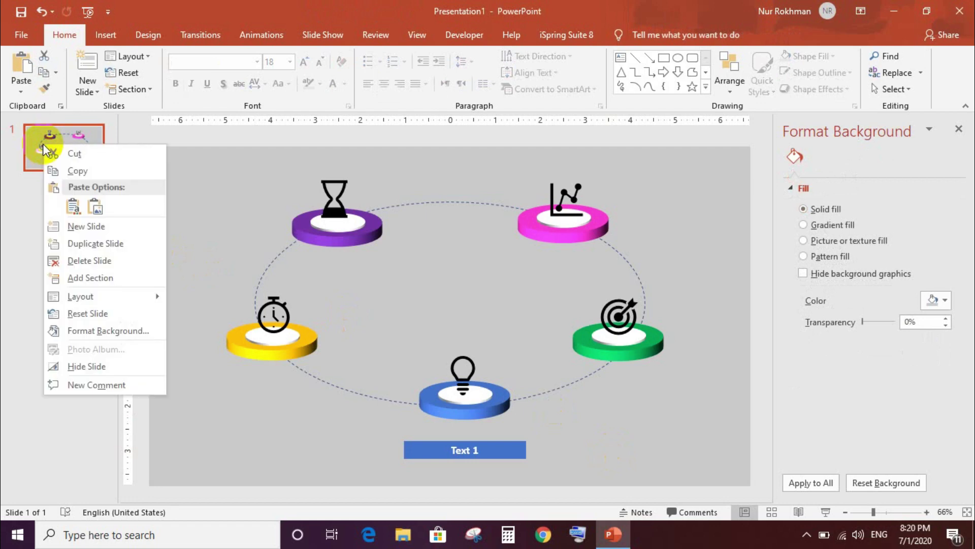
{"action": "left_click", "coordinate": [96, 243]}
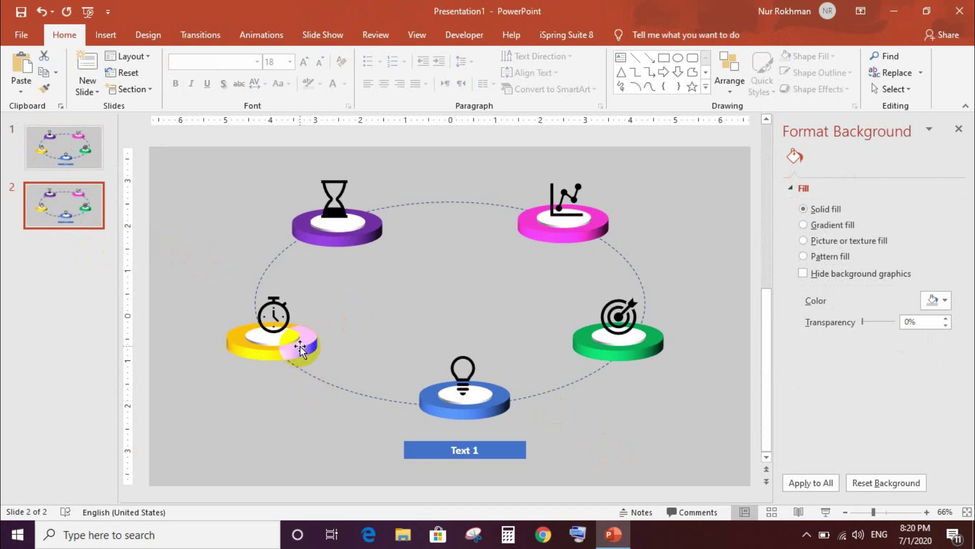
- Rotate the five discs one position around the dashed orbit, putting the green target disc at the bottom
{"action": "left_click_drag", "start_coordinate": [300, 347], "coordinate": [226, 239]}
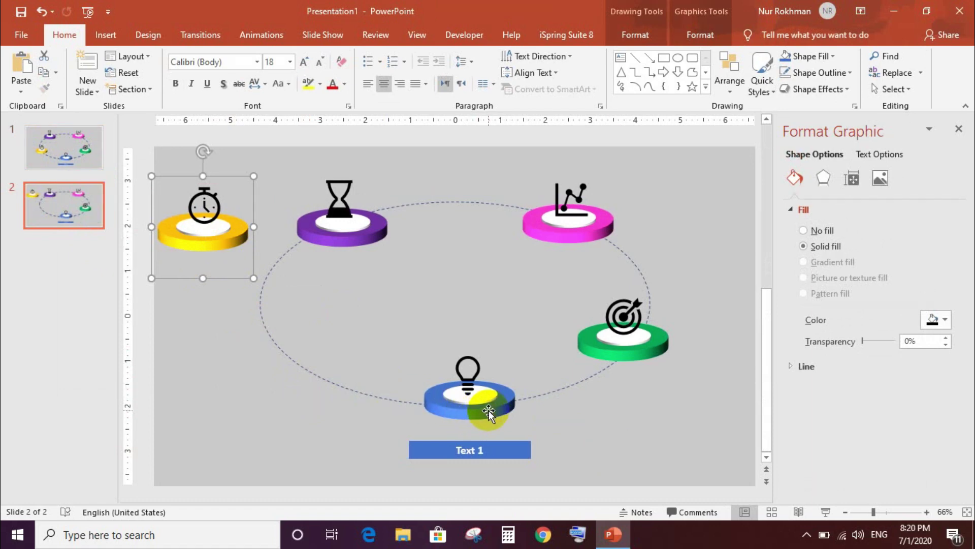
{"action": "left_click_drag", "start_coordinate": [489, 412], "coordinate": [320, 369]}
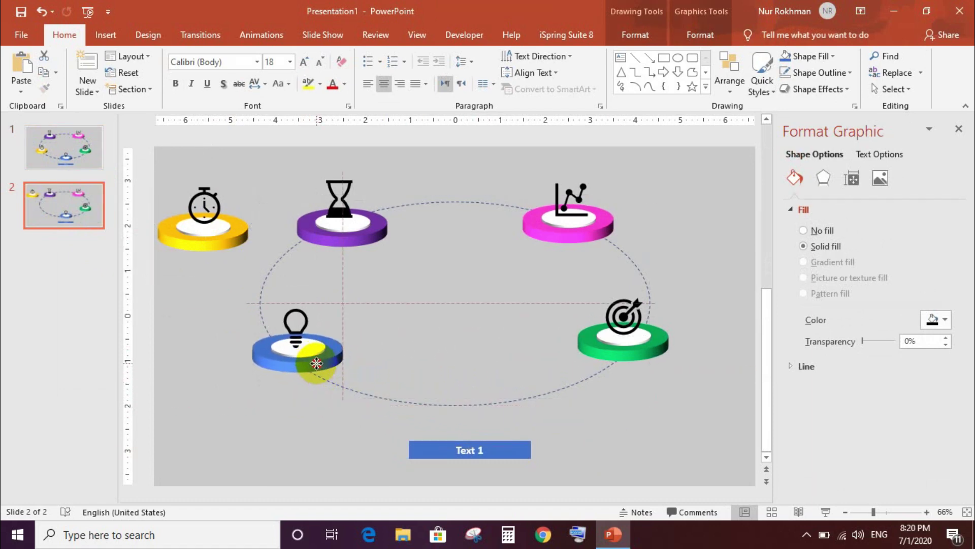
{"action": "left_click_drag", "start_coordinate": [319, 366], "coordinate": [314, 361]}
{"action": "left_click_drag", "start_coordinate": [653, 349], "coordinate": [497, 405]}
{"action": "left_click", "coordinate": [632, 272]}
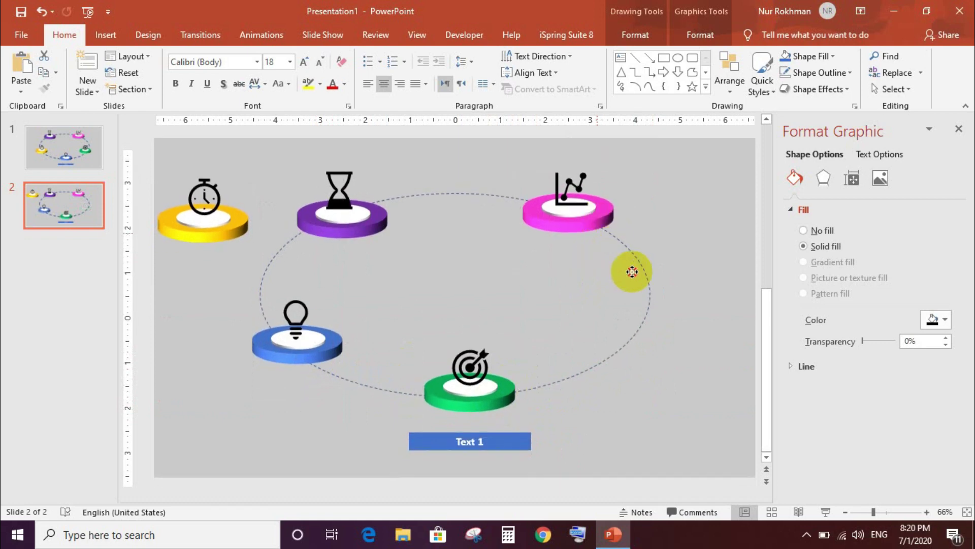
{"action": "left_click_drag", "start_coordinate": [597, 226], "coordinate": [662, 358]}
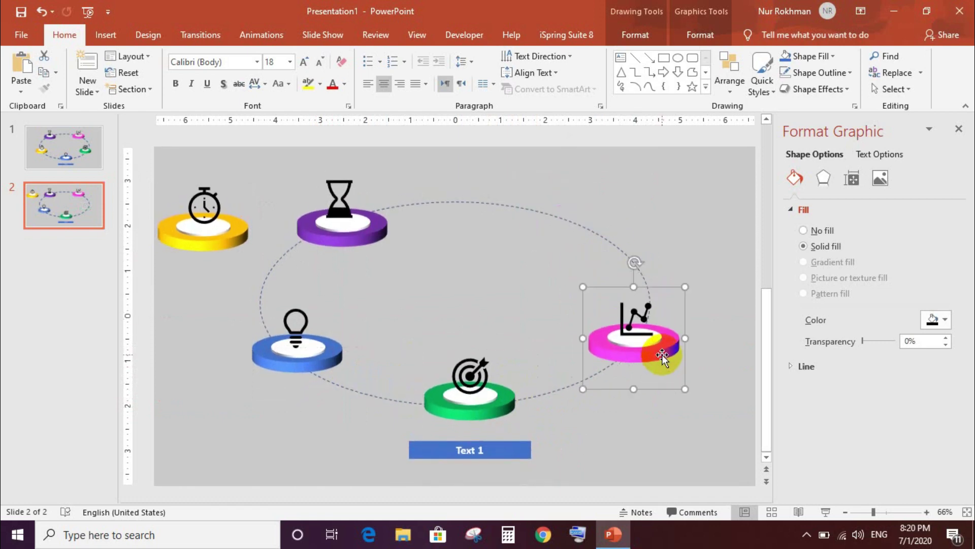
{"action": "left_click_drag", "start_coordinate": [378, 235], "coordinate": [567, 219]}
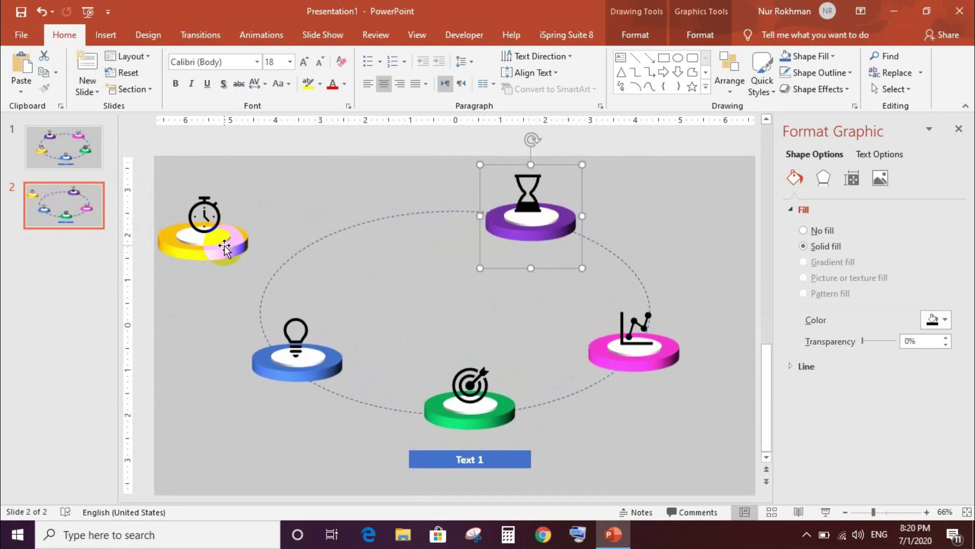
{"action": "left_click_drag", "start_coordinate": [224, 248], "coordinate": [357, 229]}
{"action": "left_click_drag", "start_coordinate": [541, 223], "coordinate": [579, 237]}
{"action": "left_click_drag", "start_coordinate": [359, 224], "coordinate": [367, 229]}
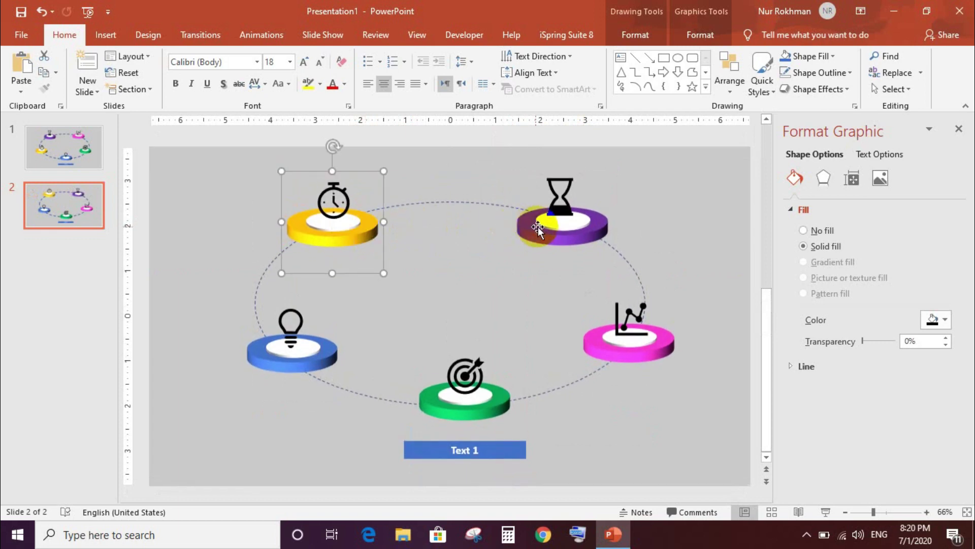
{"action": "left_click_drag", "start_coordinate": [549, 225], "coordinate": [547, 223]}
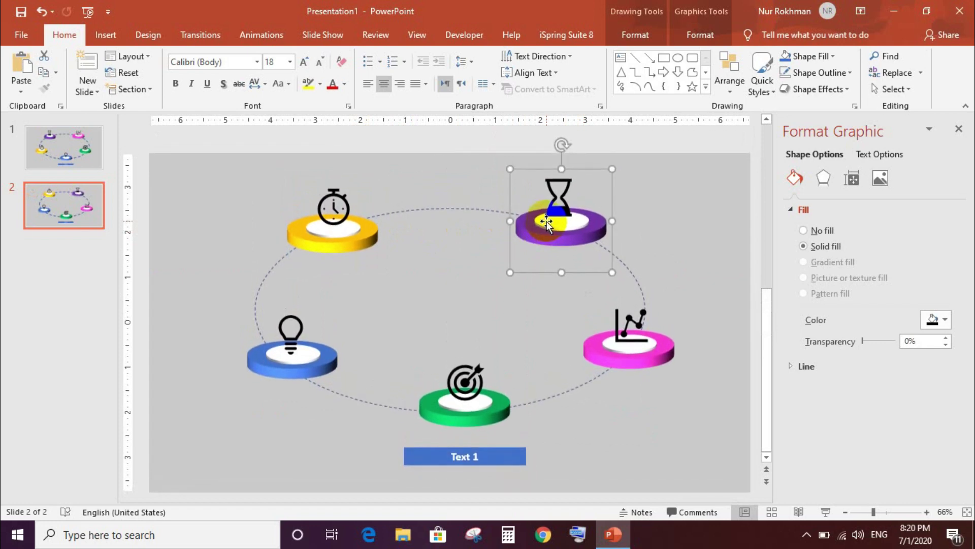
- Relabel the box 'Text 2' and fill it with the green disc's colour
{"action": "left_click", "coordinate": [476, 456]}
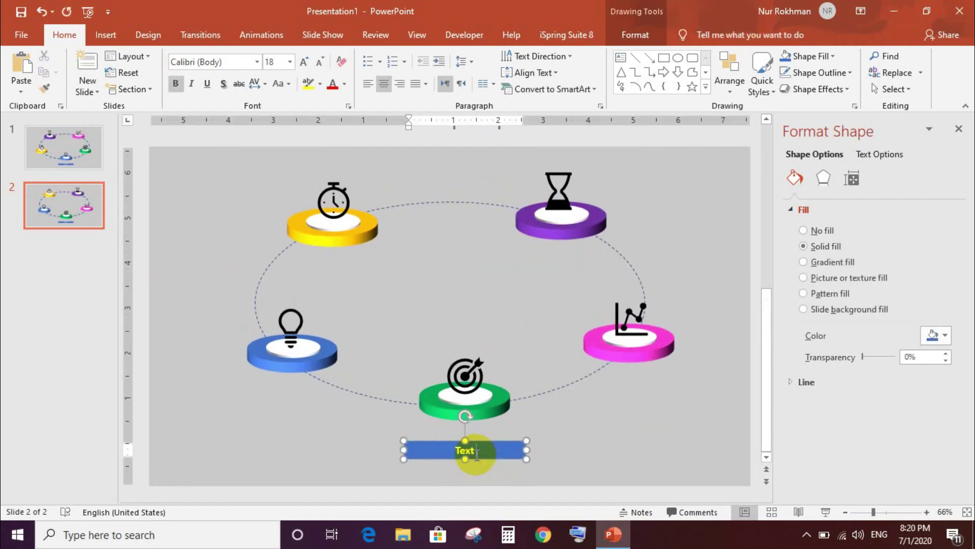
{"action": "type", "text": "2"}
{"action": "left_click", "coordinate": [409, 445]}
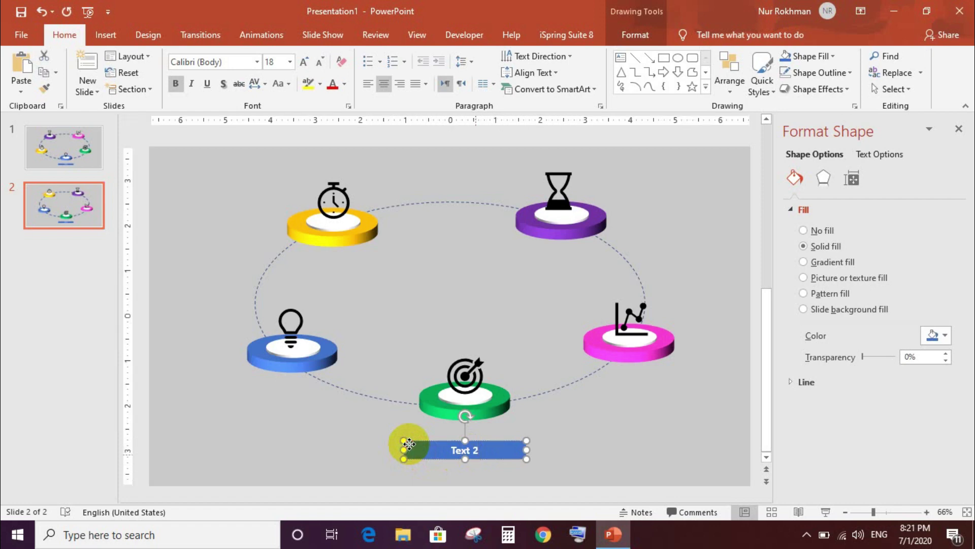
{"action": "left_click", "coordinate": [635, 36]}
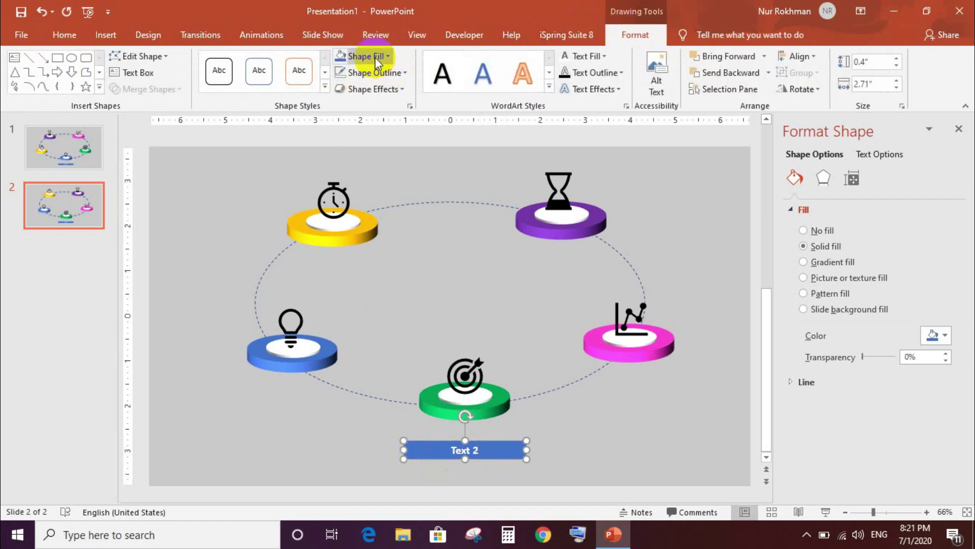
{"action": "left_click", "coordinate": [376, 57]}
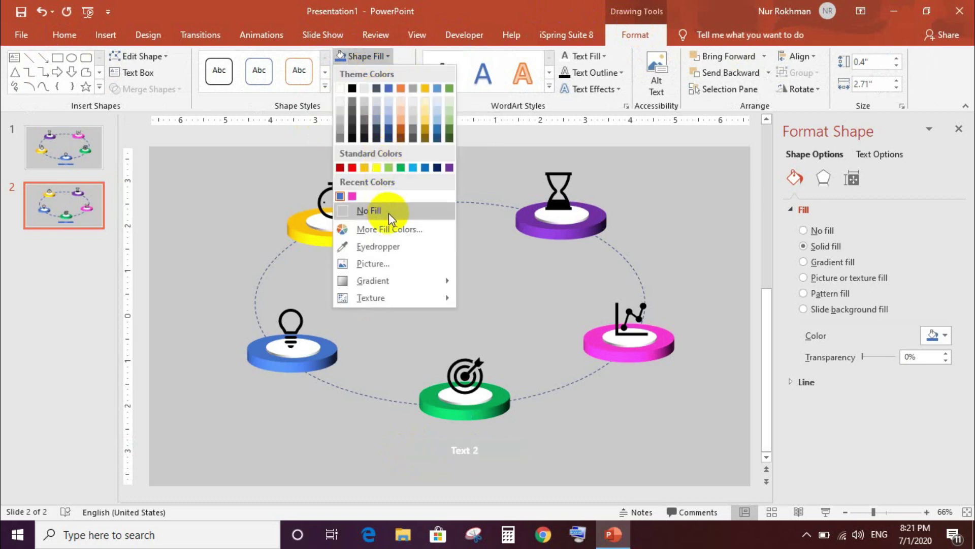
{"action": "left_click", "coordinate": [402, 167]}
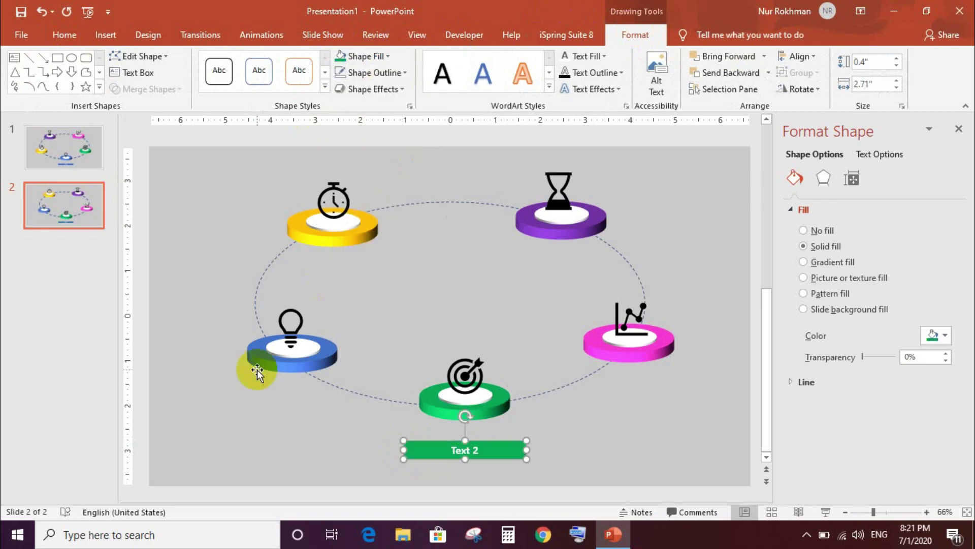
{"action": "left_click", "coordinate": [94, 201]}
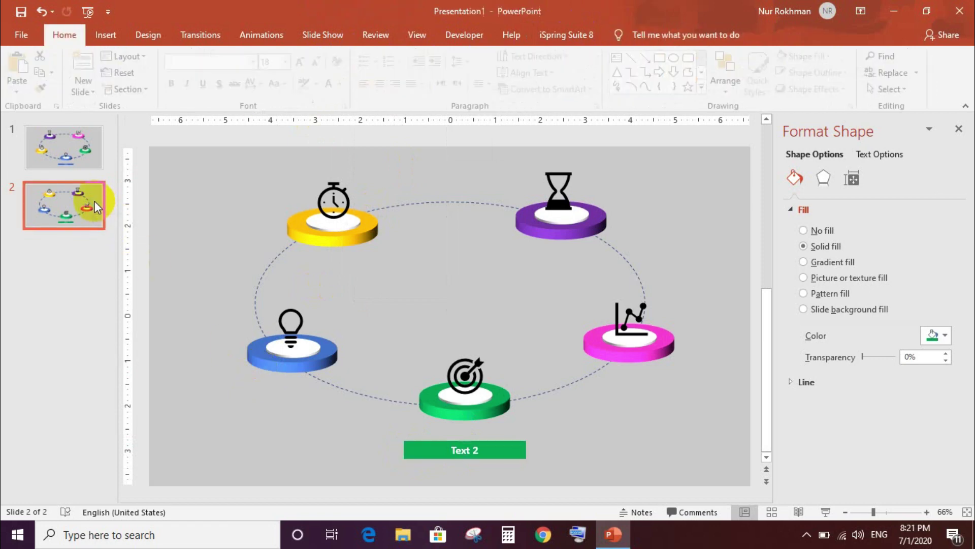
- Duplicate slide 2 as slide 3 and rotate the discs, putting the pink chart disc at the bottom
{"action": "right_click", "coordinate": [95, 200]}
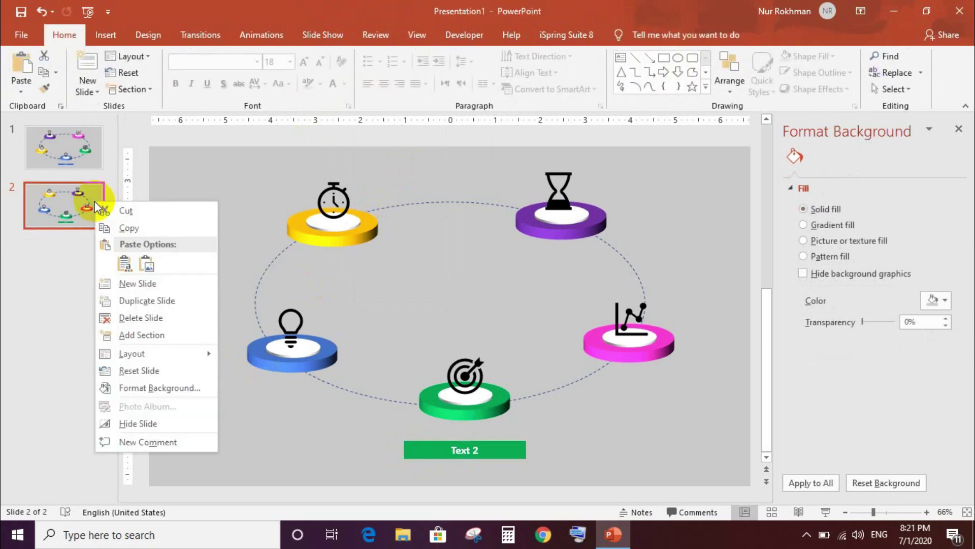
{"action": "left_click", "coordinate": [139, 306]}
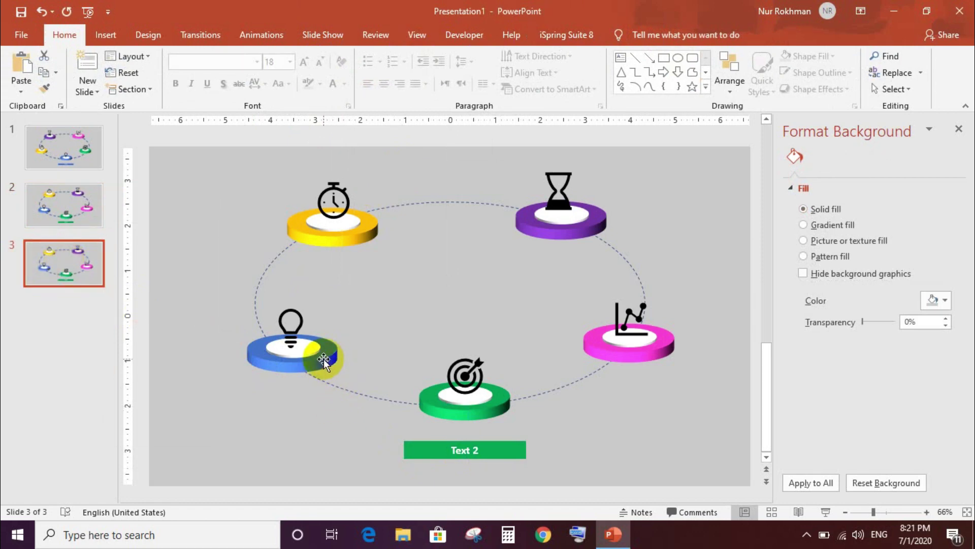
{"action": "left_click_drag", "start_coordinate": [324, 360], "coordinate": [207, 295]}
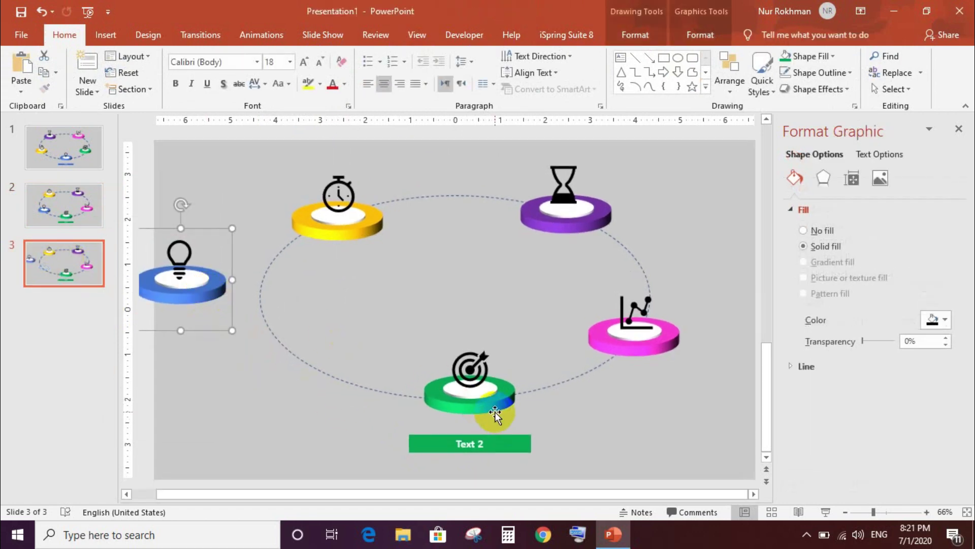
{"action": "left_click_drag", "start_coordinate": [495, 416], "coordinate": [322, 378]}
{"action": "left_click_drag", "start_coordinate": [643, 337], "coordinate": [478, 404]}
{"action": "left_click_drag", "start_coordinate": [584, 219], "coordinate": [632, 355]}
{"action": "left_click", "coordinate": [356, 226]}
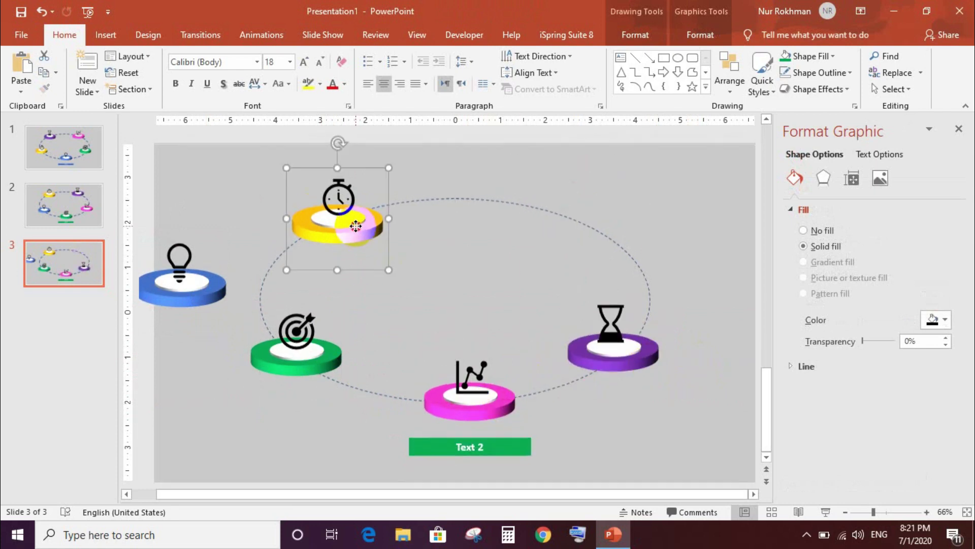
{"action": "left_click_drag", "start_coordinate": [356, 226], "coordinate": [585, 226]}
{"action": "left_click_drag", "start_coordinate": [183, 284], "coordinate": [346, 216]}
{"action": "left_click_drag", "start_coordinate": [613, 345], "coordinate": [622, 351]}
- Fill the slide 3 'Text 3' label box with pink
{"action": "left_click", "coordinate": [568, 223]}
{"action": "left_click", "coordinate": [472, 450]}
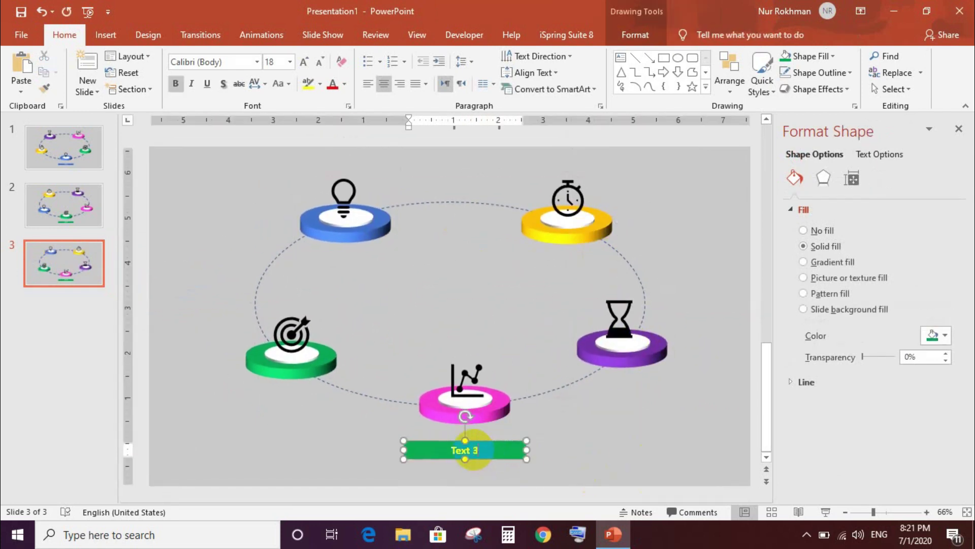
{"action": "left_click", "coordinate": [635, 34]}
{"action": "left_click", "coordinate": [366, 55]}
{"action": "left_click", "coordinate": [342, 168]}
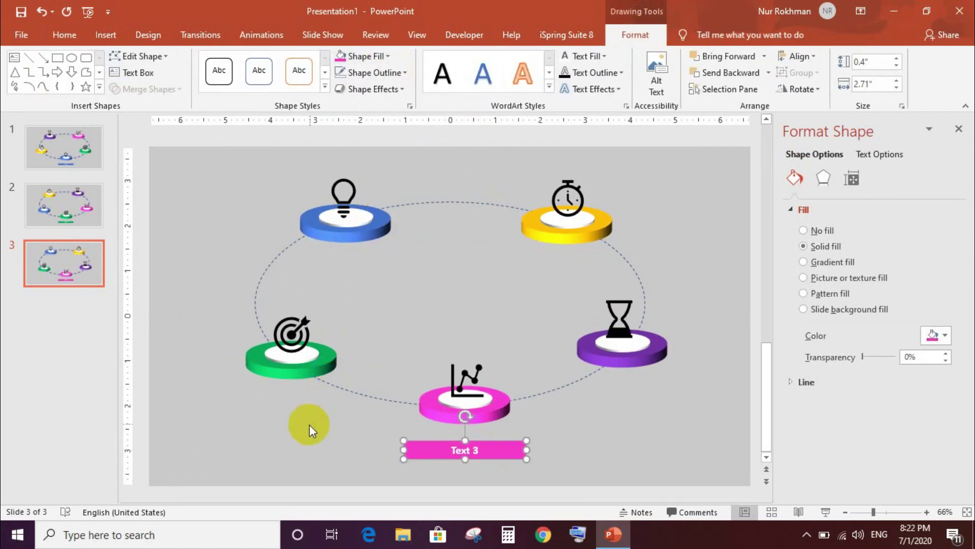
- Duplicate slide 3 as slide 4 and rotate the discs, putting the purple hourglass disc at the bottom
{"action": "left_click", "coordinate": [86, 267]}
{"action": "right_click", "coordinate": [87, 268]}
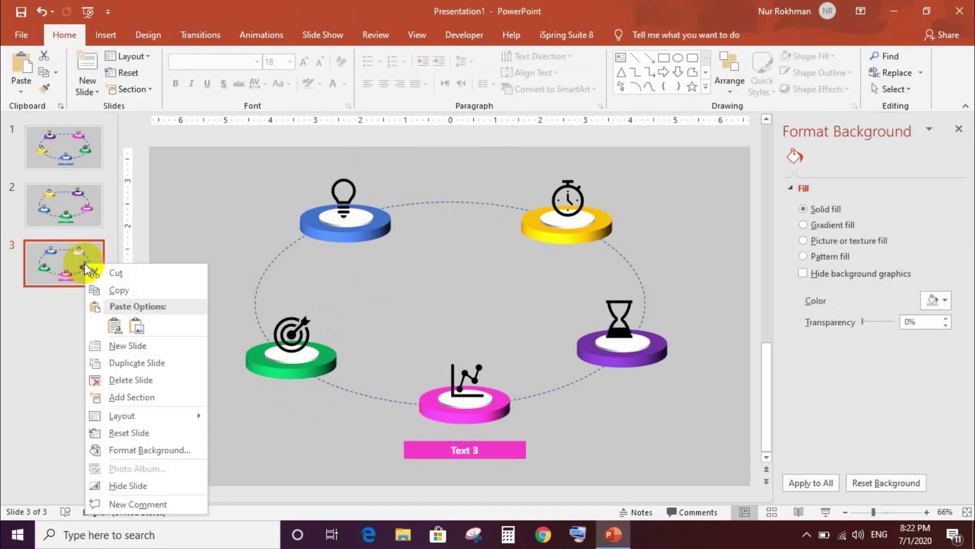
{"action": "left_click", "coordinate": [133, 364]}
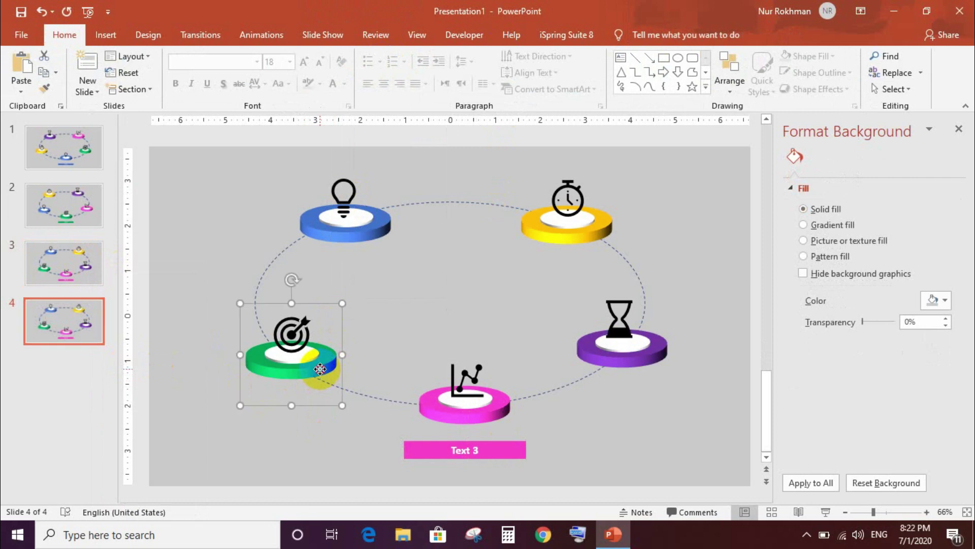
{"action": "left_click_drag", "start_coordinate": [320, 371], "coordinate": [216, 251]}
{"action": "left_click_drag", "start_coordinate": [493, 414], "coordinate": [321, 364]}
{"action": "left_click_drag", "start_coordinate": [628, 340], "coordinate": [465, 401]}
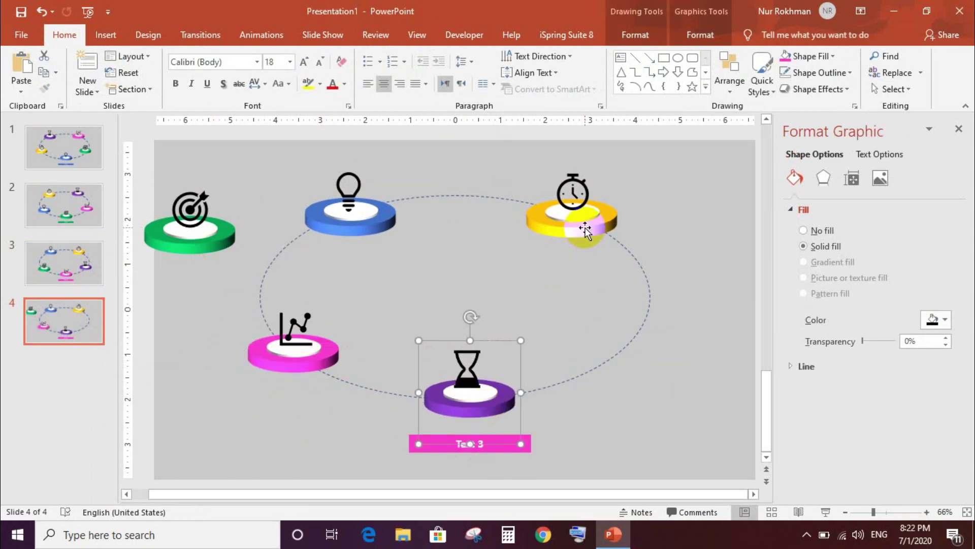
{"action": "left_click_drag", "start_coordinate": [572, 218], "coordinate": [616, 351]}
{"action": "left_click_drag", "start_coordinate": [350, 215], "coordinate": [571, 224]}
{"action": "left_click_drag", "start_coordinate": [189, 234], "coordinate": [333, 224]}
- Relabel slide 4's box 'Text 4' with a purple fill
{"action": "left_click", "coordinate": [516, 454]}
{"action": "left_click", "coordinate": [635, 35]}
{"action": "left_click", "coordinate": [356, 59]}
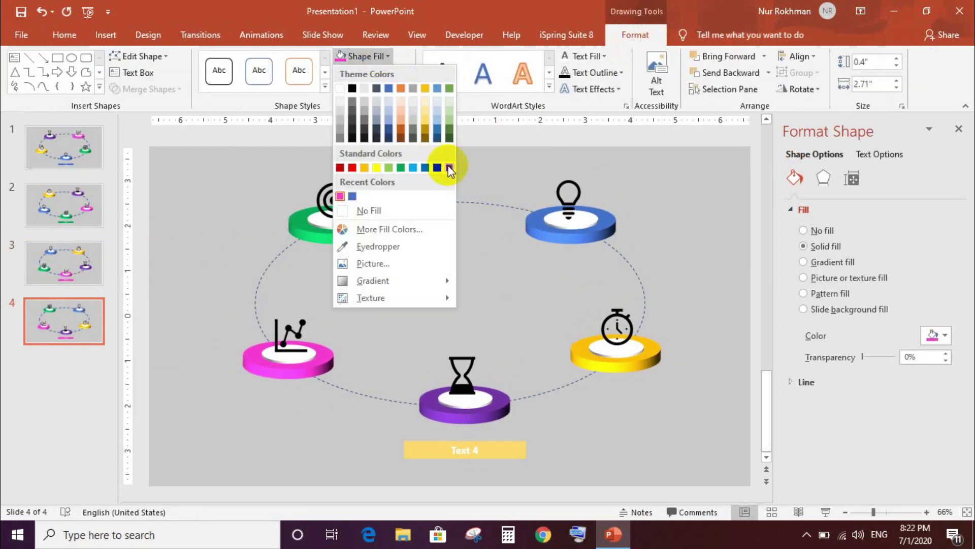
{"action": "left_click", "coordinate": [444, 163]}
- Duplicate slide 4 as slide 5 and rotate the discs, putting the yellow stopwatch disc at the bottom
{"action": "left_click", "coordinate": [99, 325]}
{"action": "right_click", "coordinate": [89, 324]}
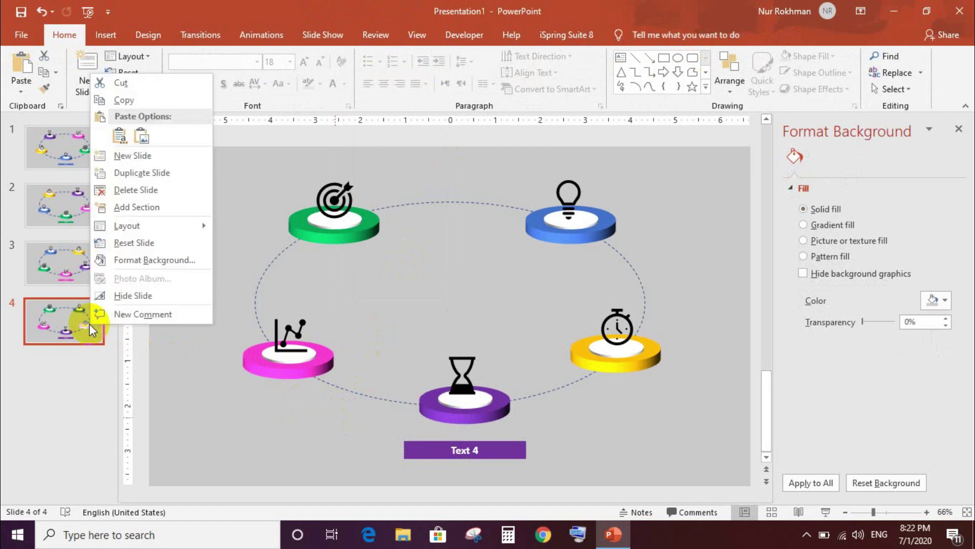
{"action": "left_click", "coordinate": [118, 179]}
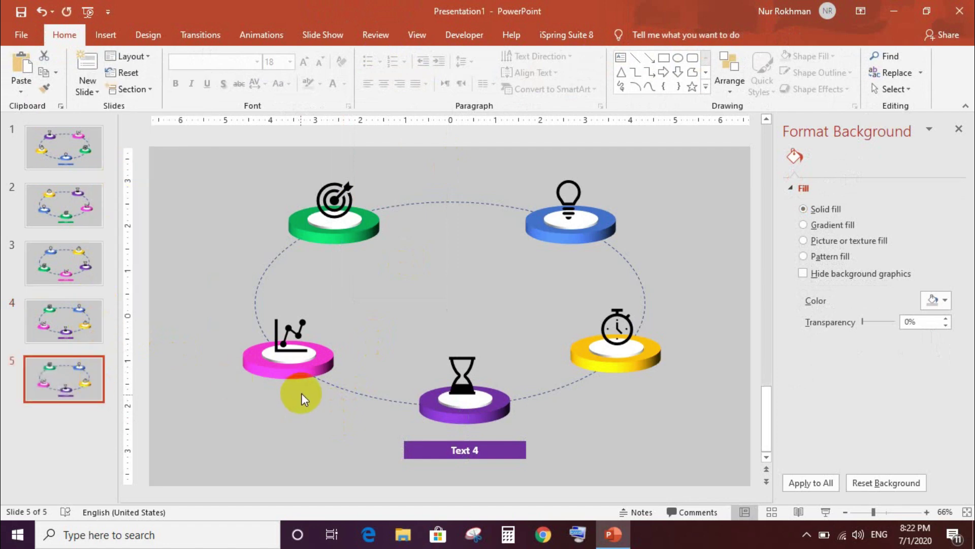
{"action": "left_click", "coordinate": [304, 371]}
{"action": "left_click_drag", "start_coordinate": [219, 263], "coordinate": [218, 259]}
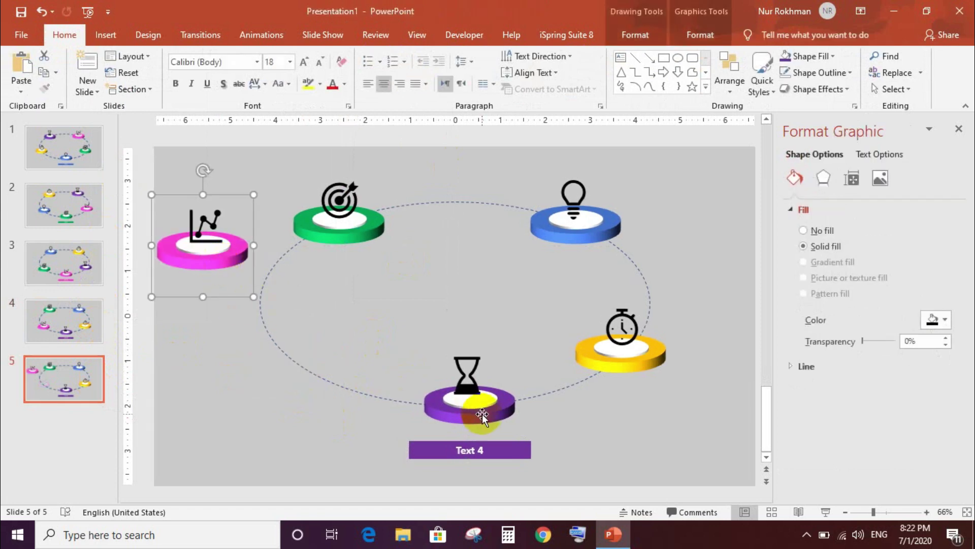
{"action": "left_click_drag", "start_coordinate": [463, 387], "coordinate": [295, 335]}
{"action": "left_click_drag", "start_coordinate": [633, 361], "coordinate": [478, 406]}
{"action": "left_click_drag", "start_coordinate": [589, 222], "coordinate": [631, 360]}
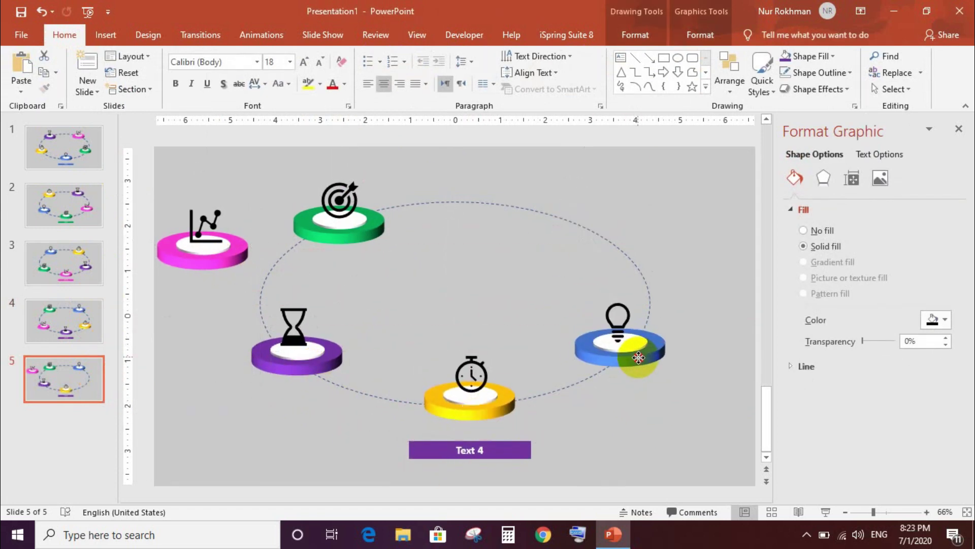
{"action": "left_click_drag", "start_coordinate": [376, 224], "coordinate": [588, 224]}
{"action": "left_click_drag", "start_coordinate": [238, 257], "coordinate": [374, 234]}
- Relabel slide 5's box 'Text 5' with a yellow fill
{"action": "left_click", "coordinate": [468, 447]}
{"action": "type", "text": "5"}
{"action": "left_click", "coordinate": [635, 34]}
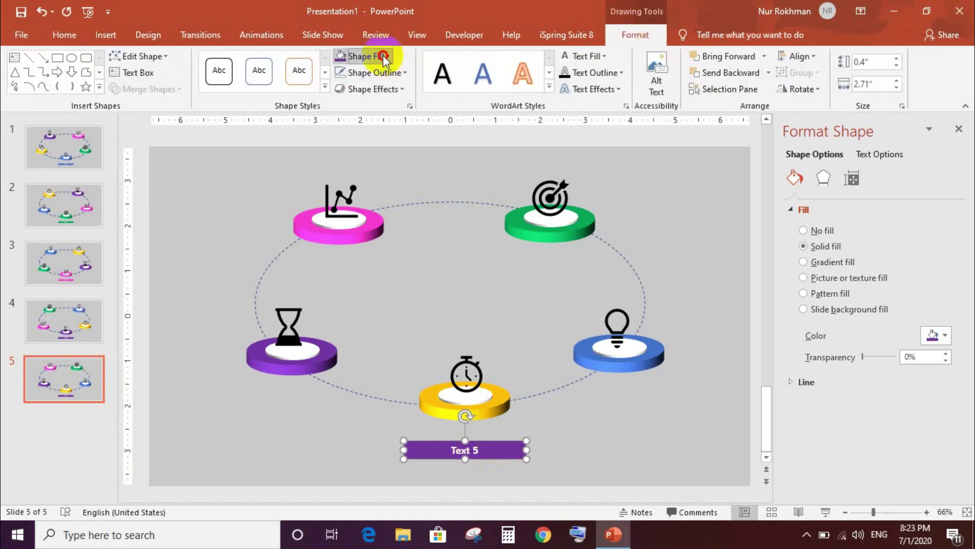
{"action": "left_click", "coordinate": [615, 404]}
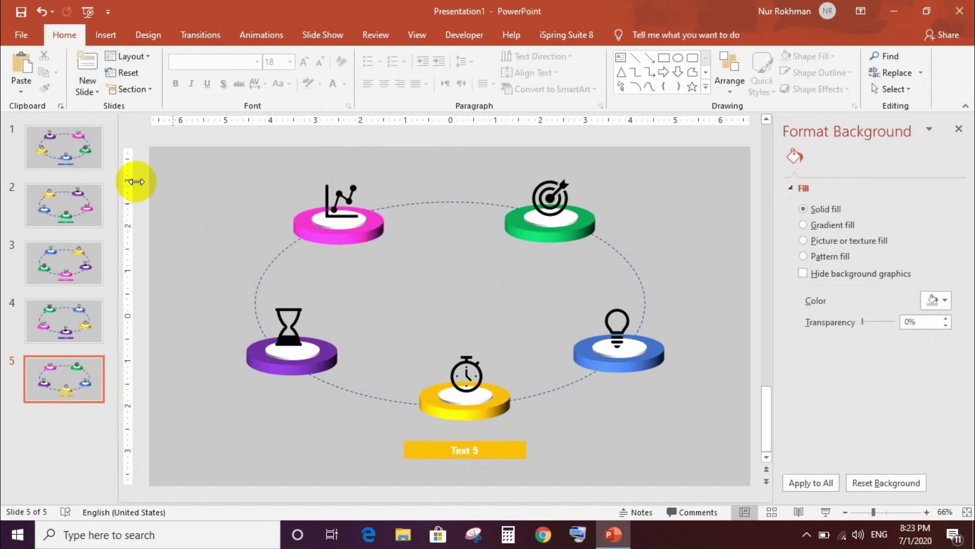
- Give slide 1 a Morph transition and apply it to all five slides
{"action": "left_click", "coordinate": [75, 149]}
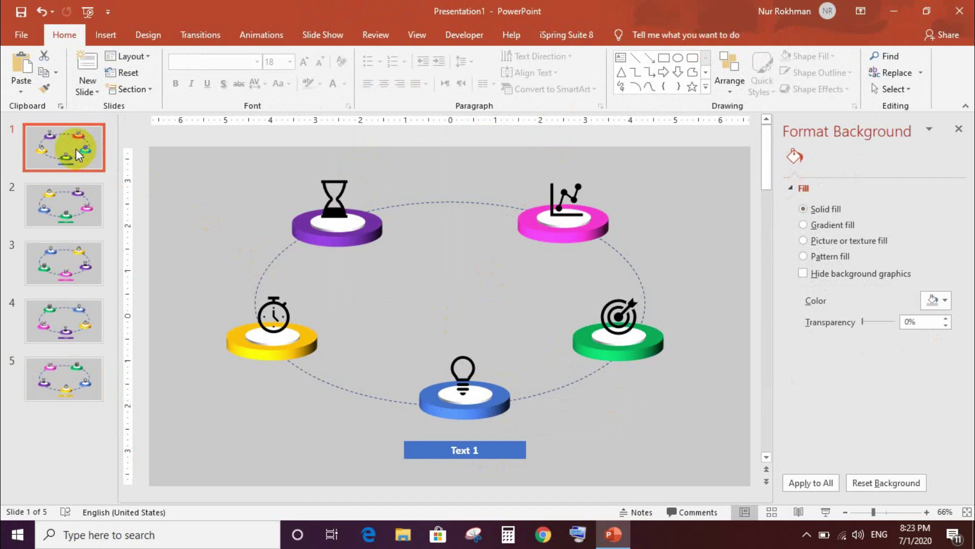
{"action": "left_click", "coordinate": [201, 36]}
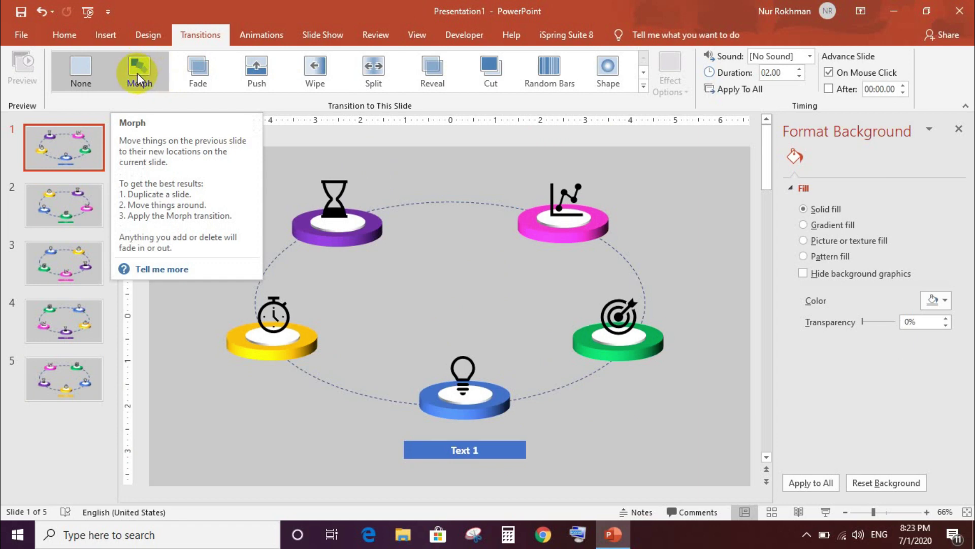
{"action": "left_click", "coordinate": [137, 73]}
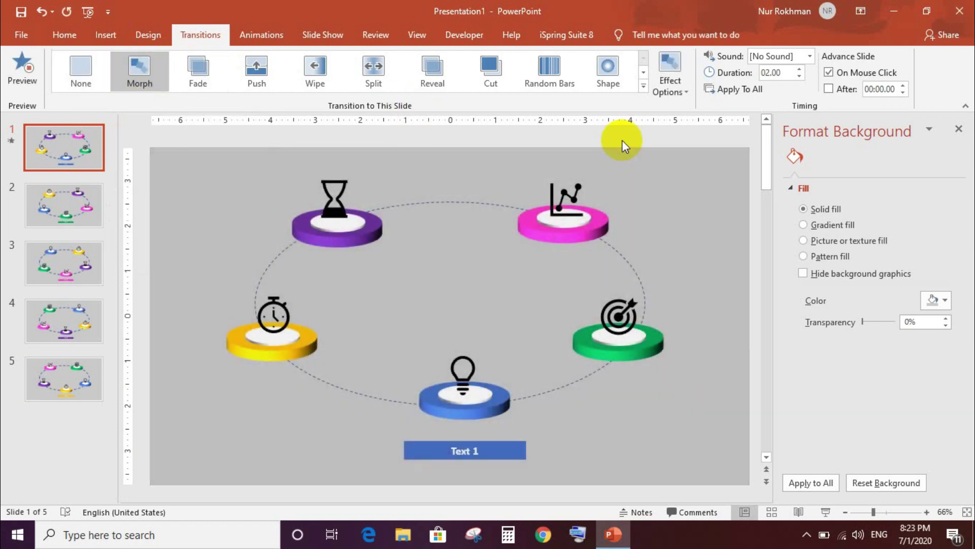
{"action": "left_click", "coordinate": [743, 91]}
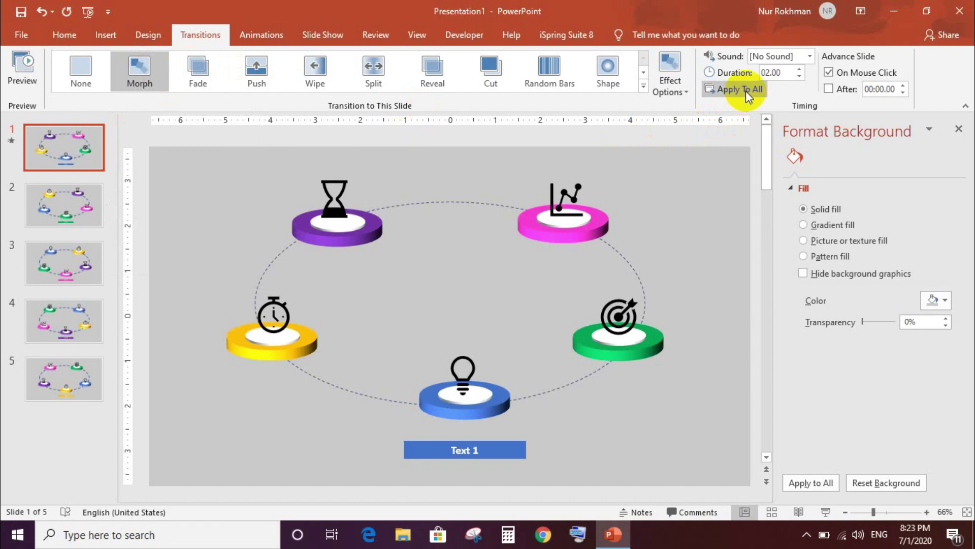
{"action": "left_click", "coordinate": [746, 90]}
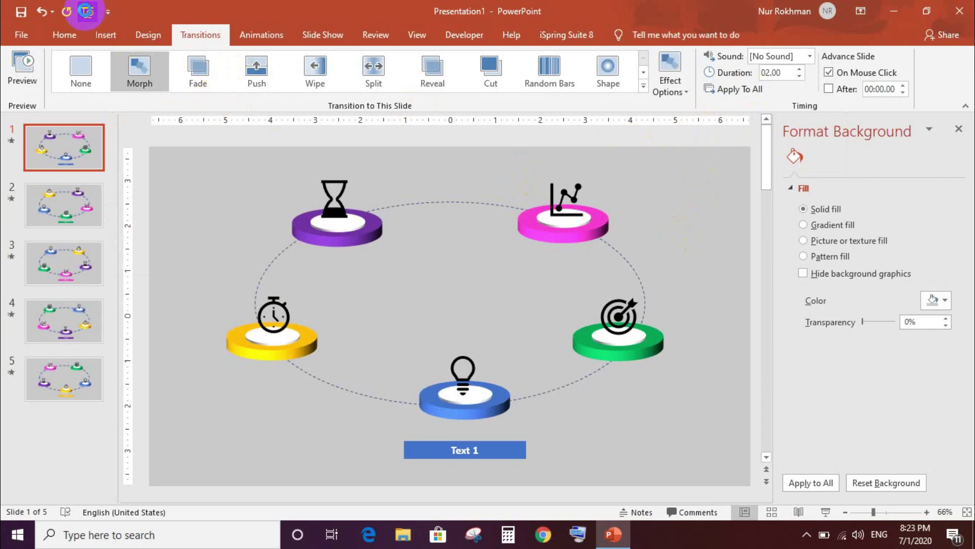
- Start the slide show from the beginning and advance through slides 2 to 5
{"action": "left_click", "coordinate": [87, 11]}
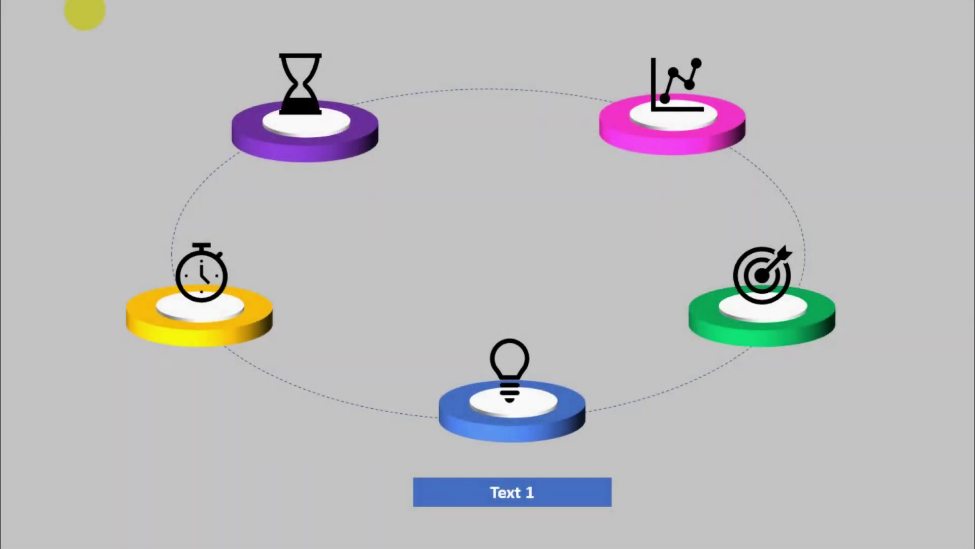
{"action": "left_click", "coordinate": [425, 215]}
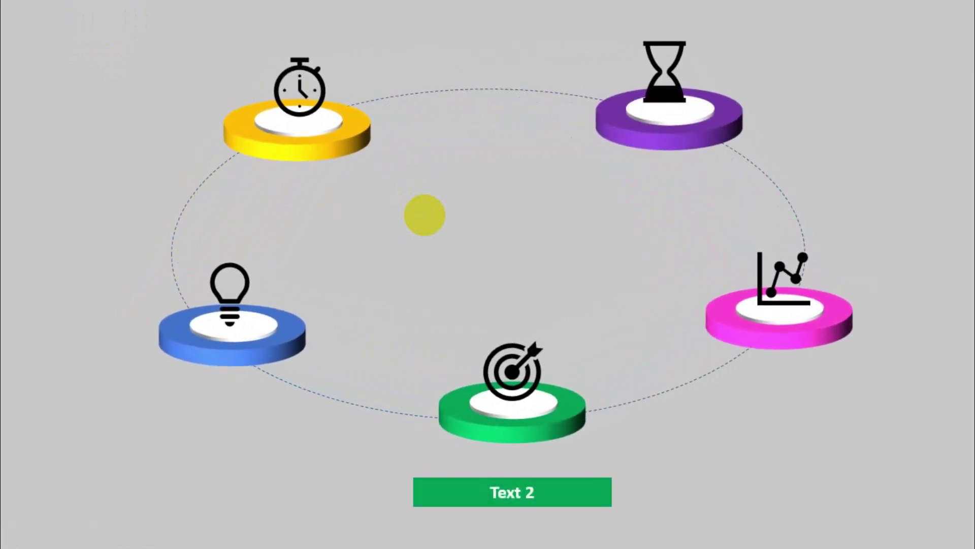
{"action": "left_click", "coordinate": [426, 215]}
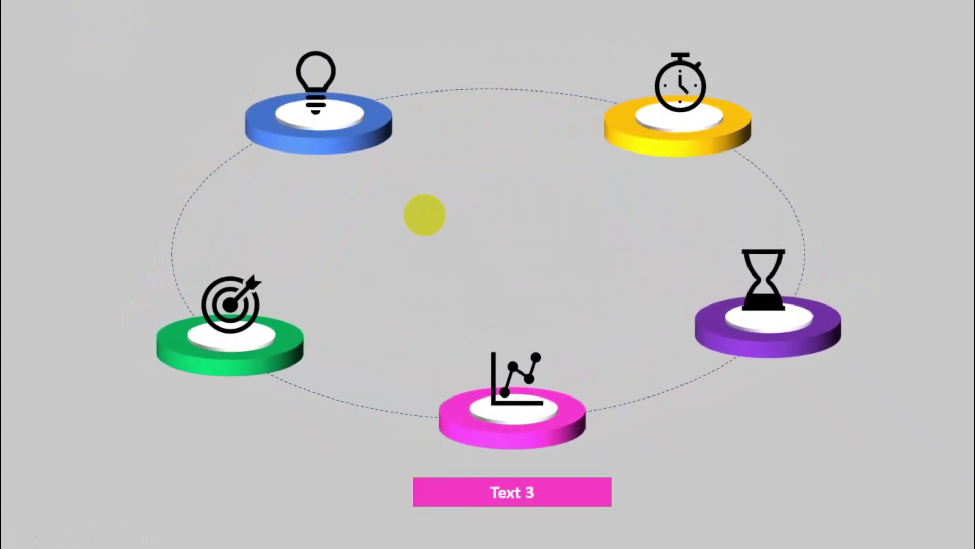
{"action": "left_click", "coordinate": [425, 215]}
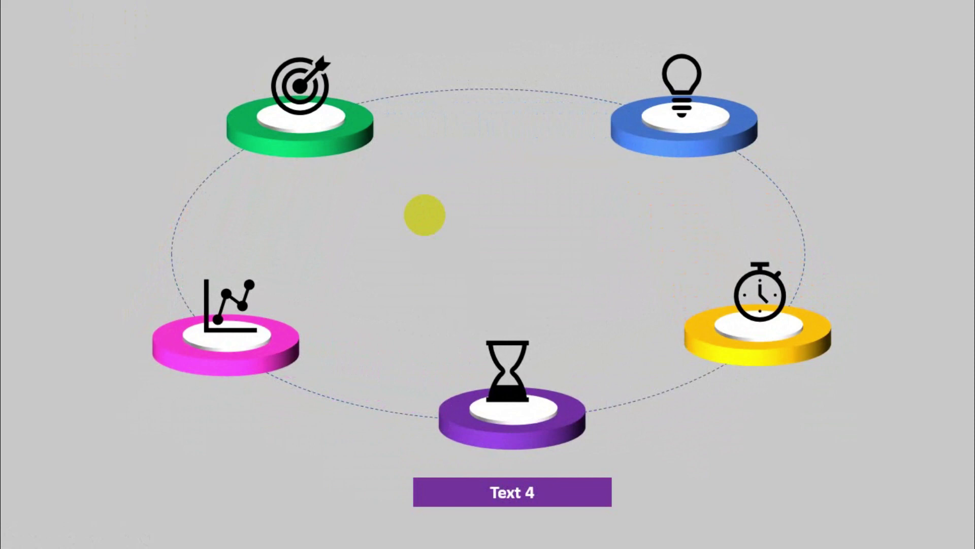
{"action": "left_click", "coordinate": [425, 215]}
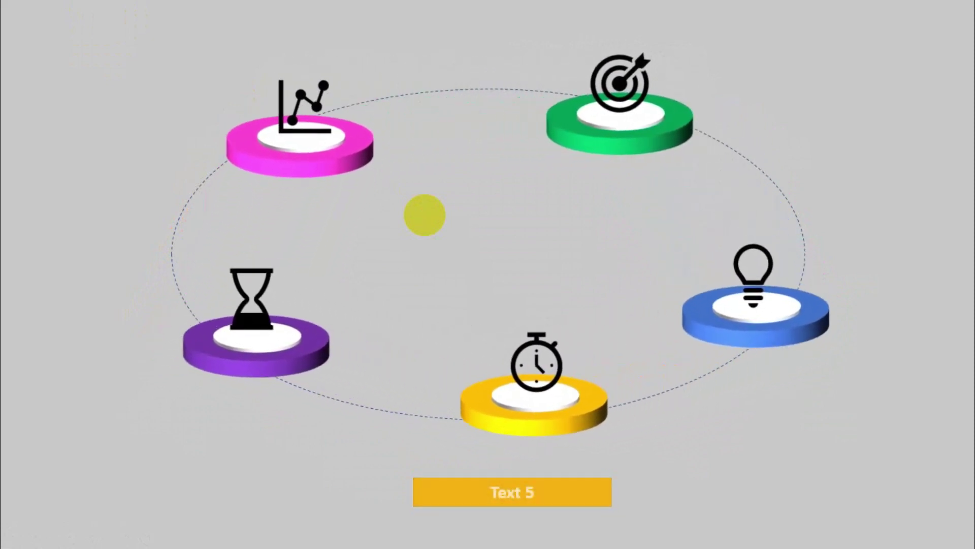
- Step back through the slide show from slide 5 to slide 1
{"action": "left_click", "coordinate": [17, 538]}
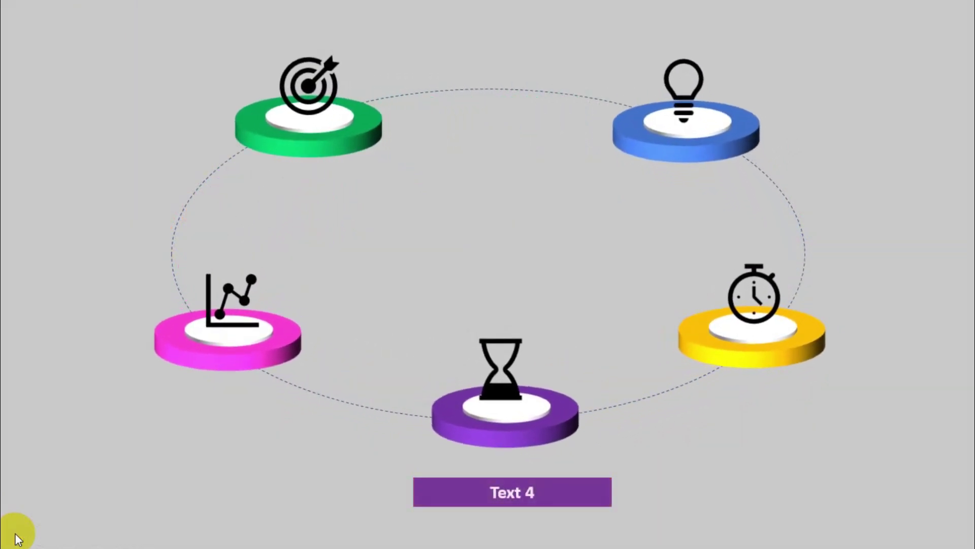
{"action": "left_click", "coordinate": [17, 537]}
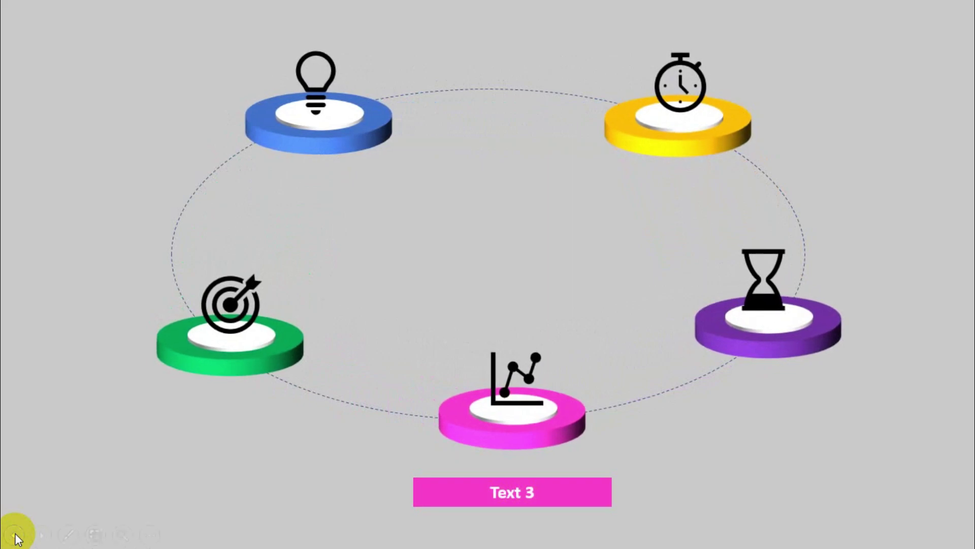
{"action": "left_click", "coordinate": [17, 537]}
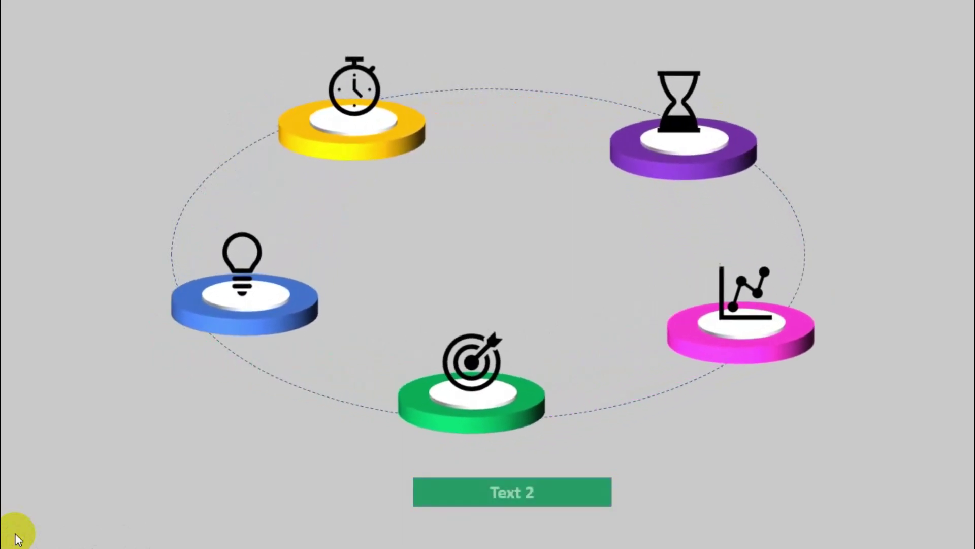
{"action": "left_click", "coordinate": [17, 537]}
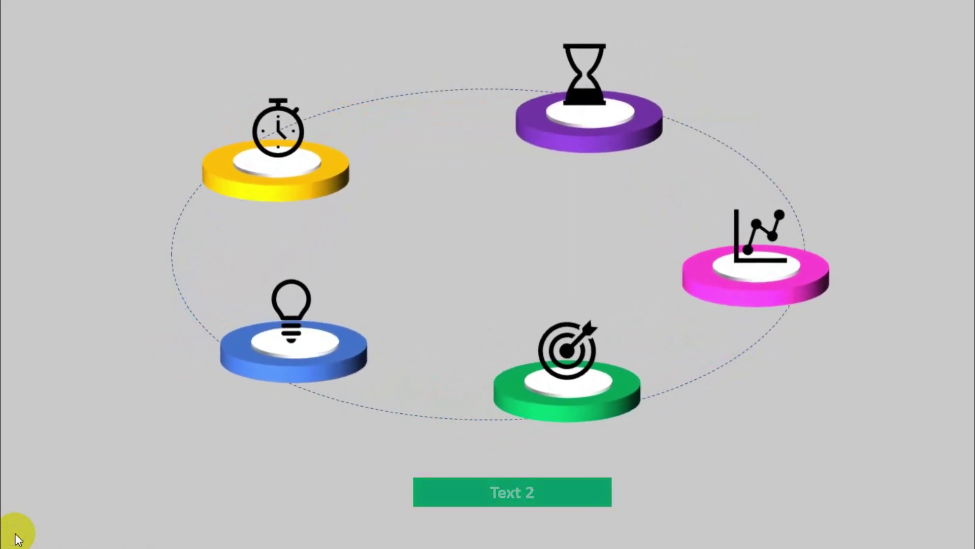